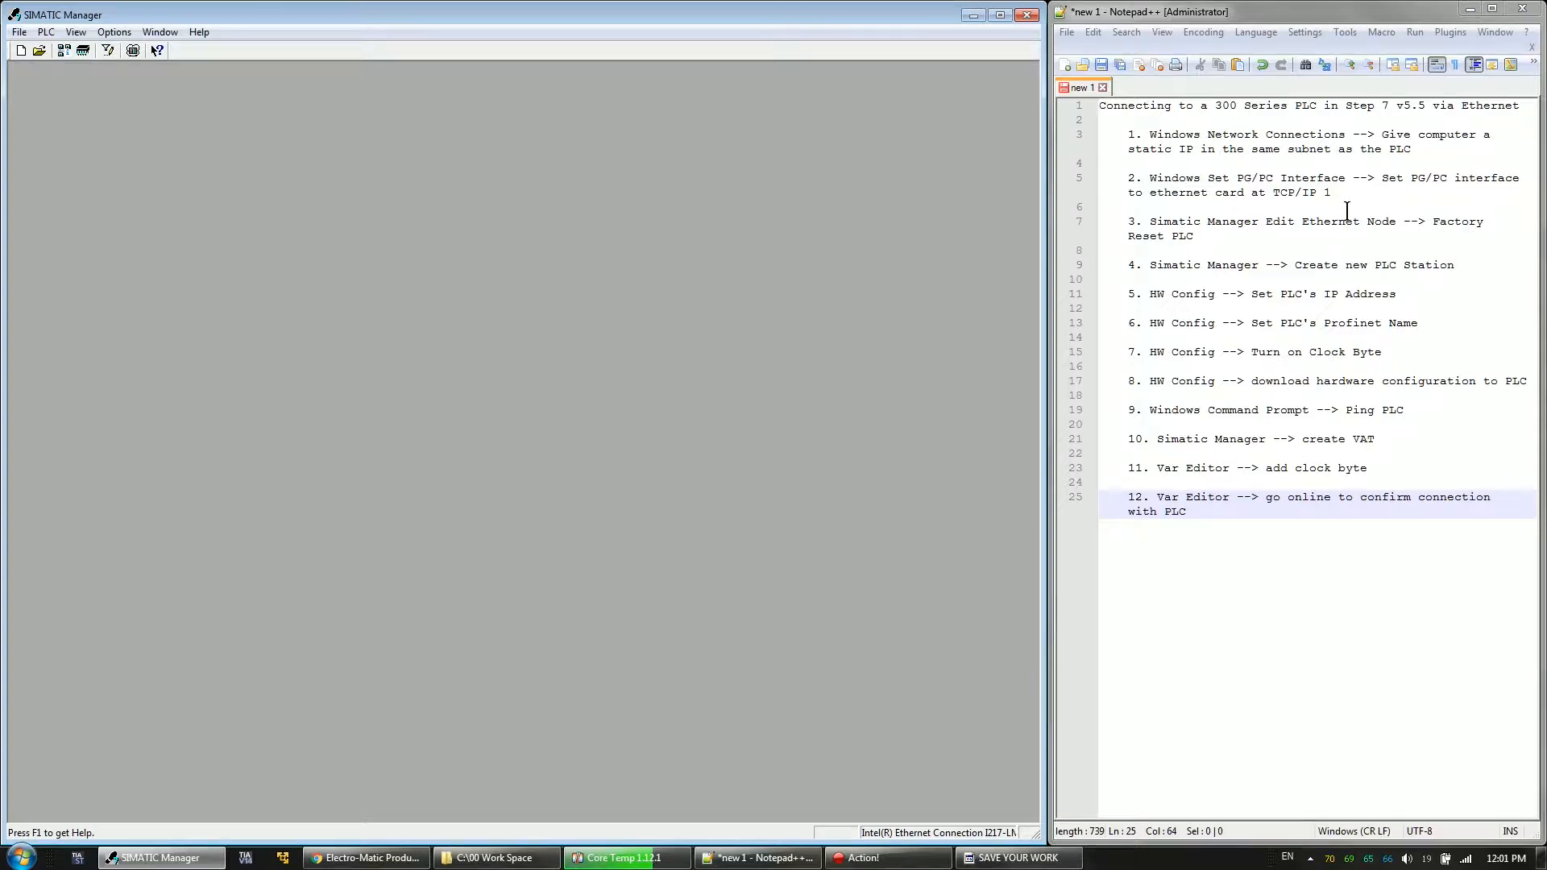
# - Mark item 1 in the notes and open the Windows Network Connections window through a "network connections" search
pyautogui.click(1127, 135)
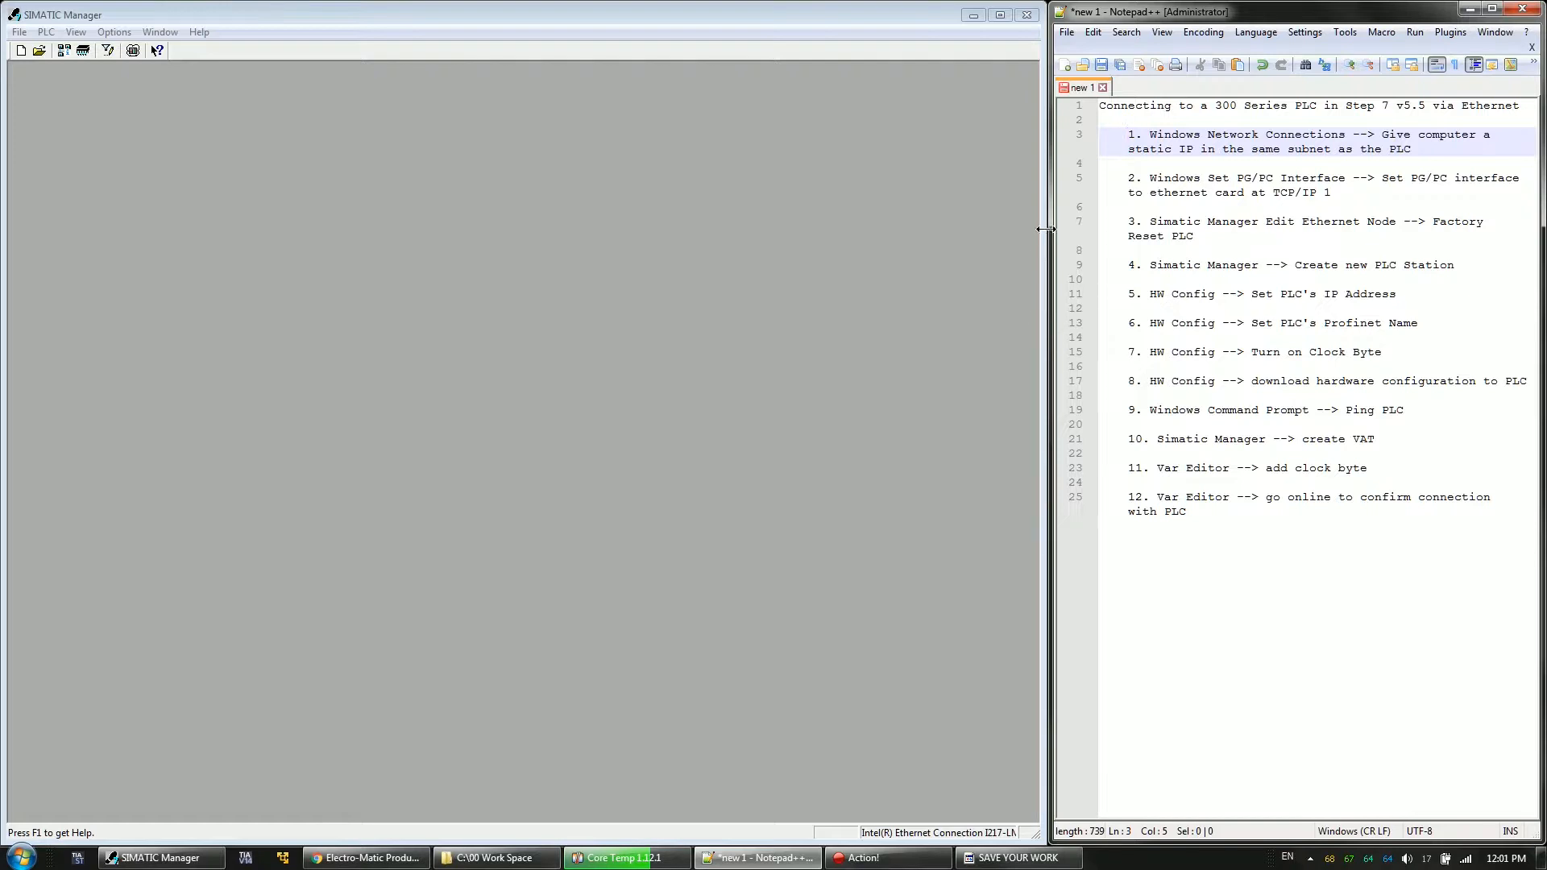
pyautogui.click(20, 856)
pyautogui.write('networ')
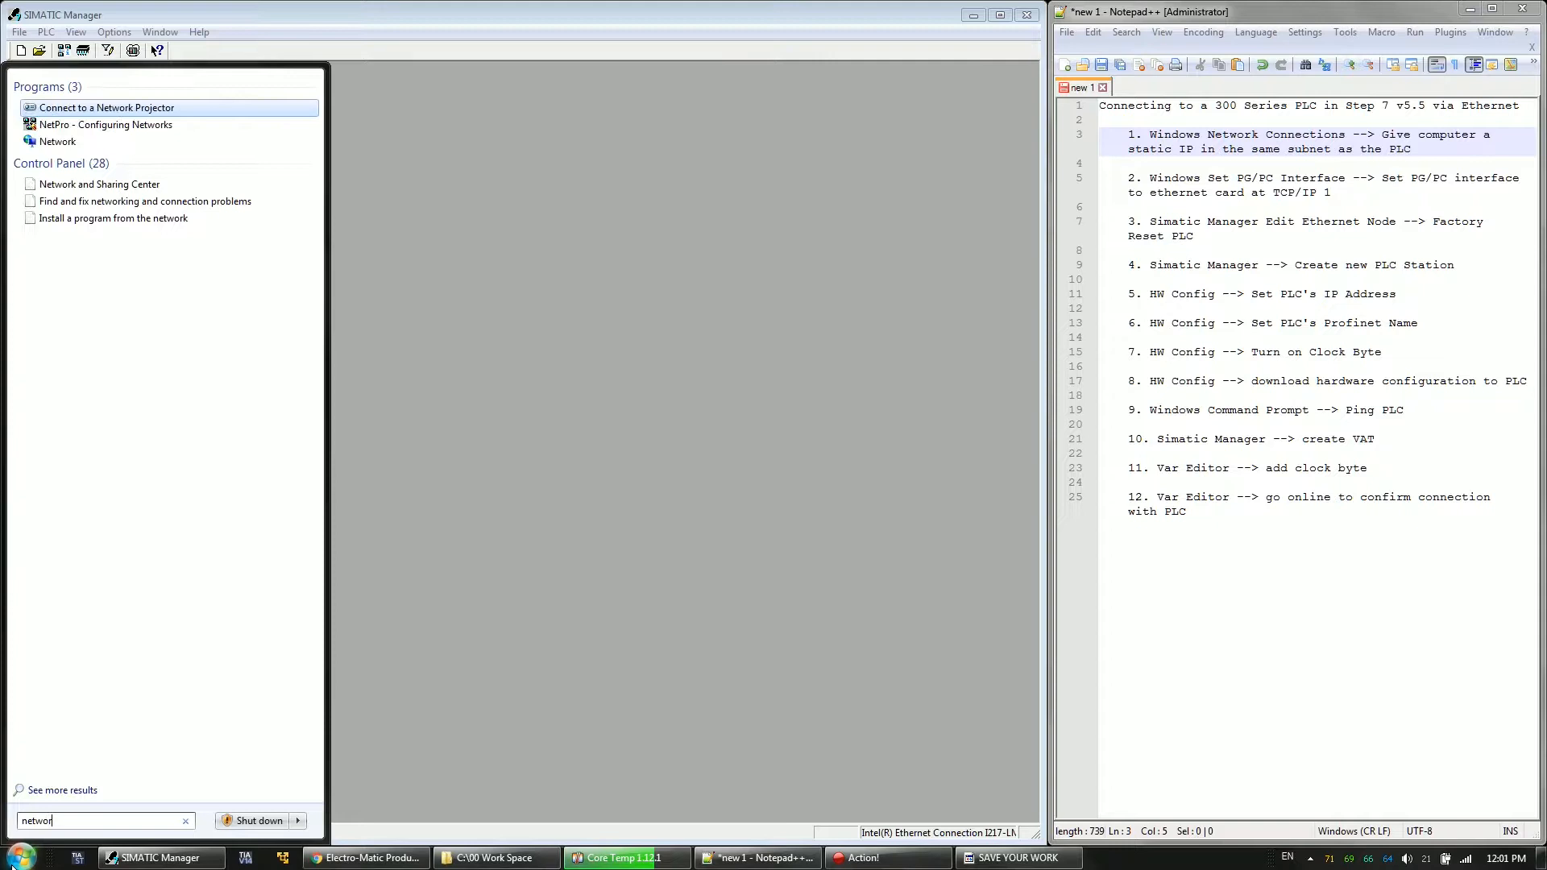
pyautogui.write('k connections')
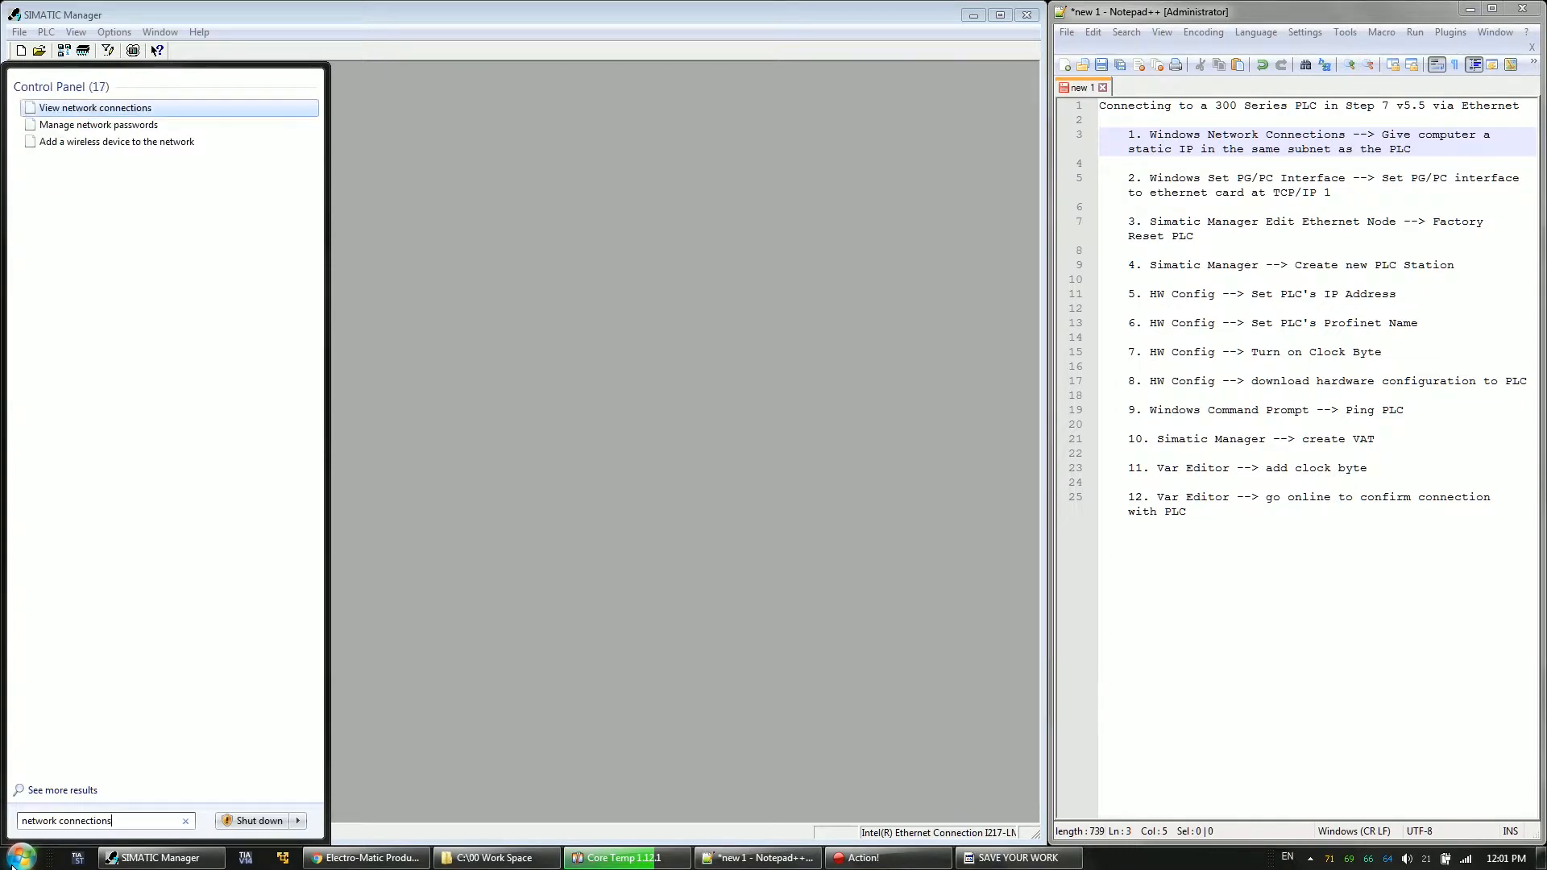
pyautogui.click(115, 110)
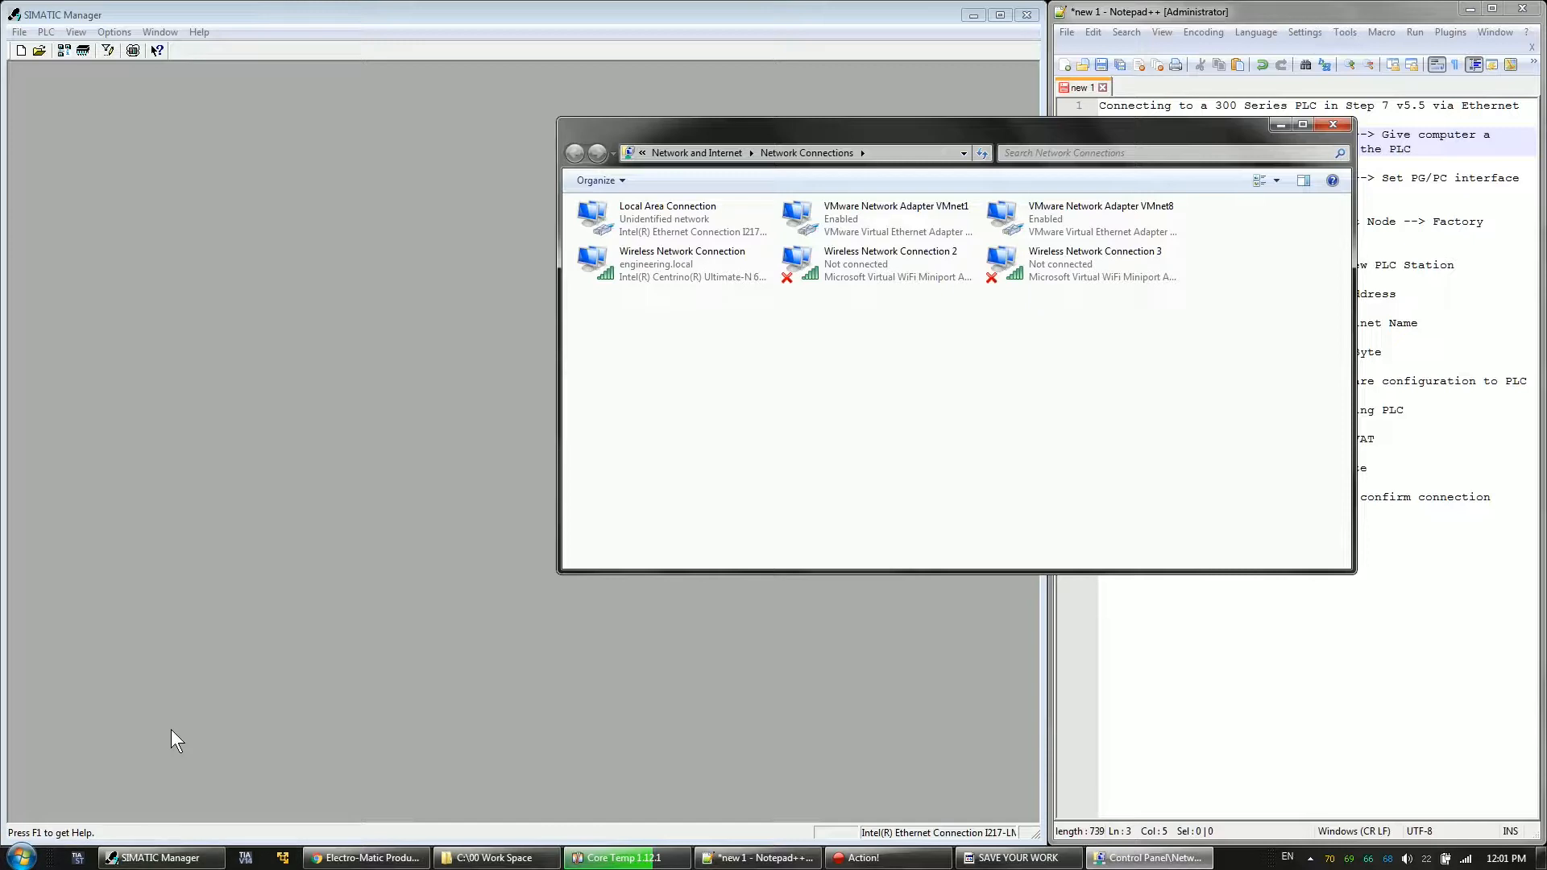
# - Capture a snip of the Local Area Connection adapter entry and move it clear of the Network Connections window
pyautogui.hotkey('ctrl', 'alt', 's')
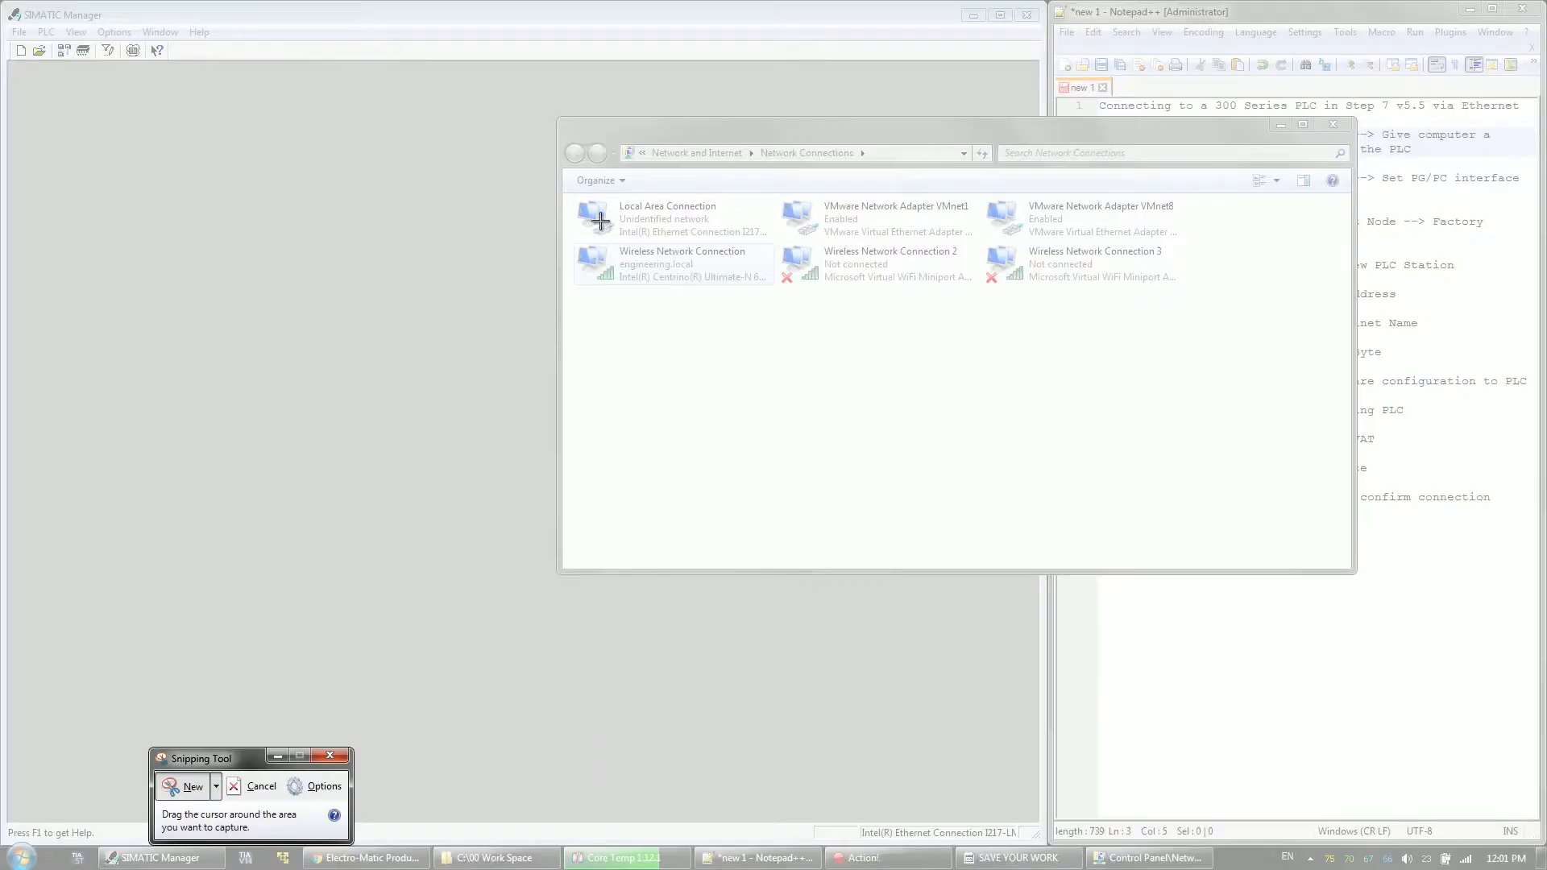
pyautogui.moveTo(565, 189); pyautogui.dragTo(774, 250)
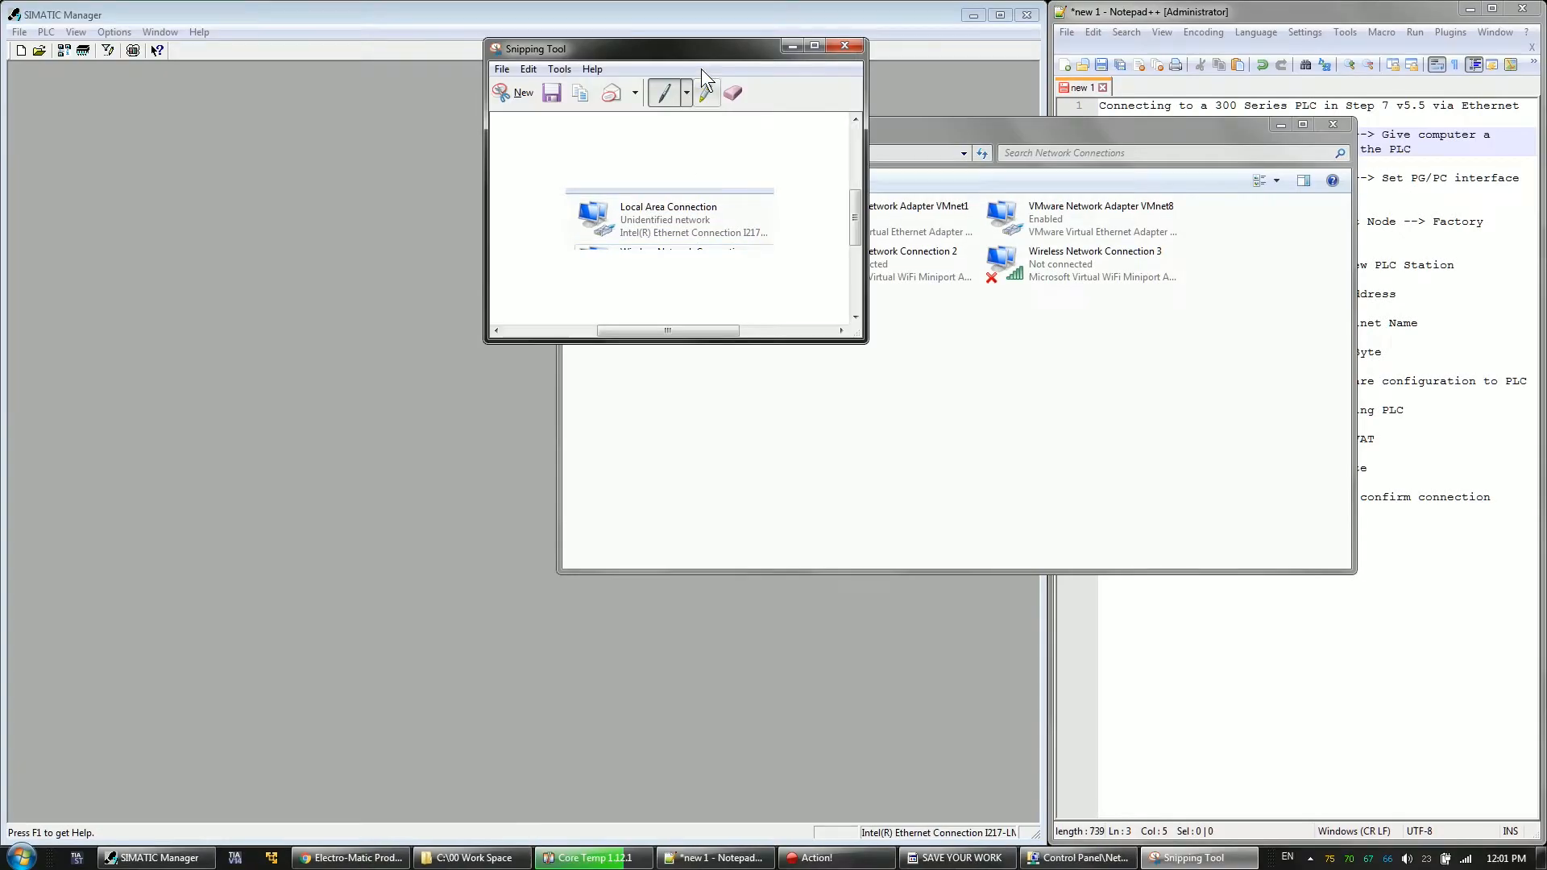
pyautogui.moveTo(695, 48); pyautogui.dragTo(1365, 548)
# - Open the Internet Protocol Version 4 (TCP/IPv4) properties of the Local Area Connection
pyautogui.doubleClick(670, 208)
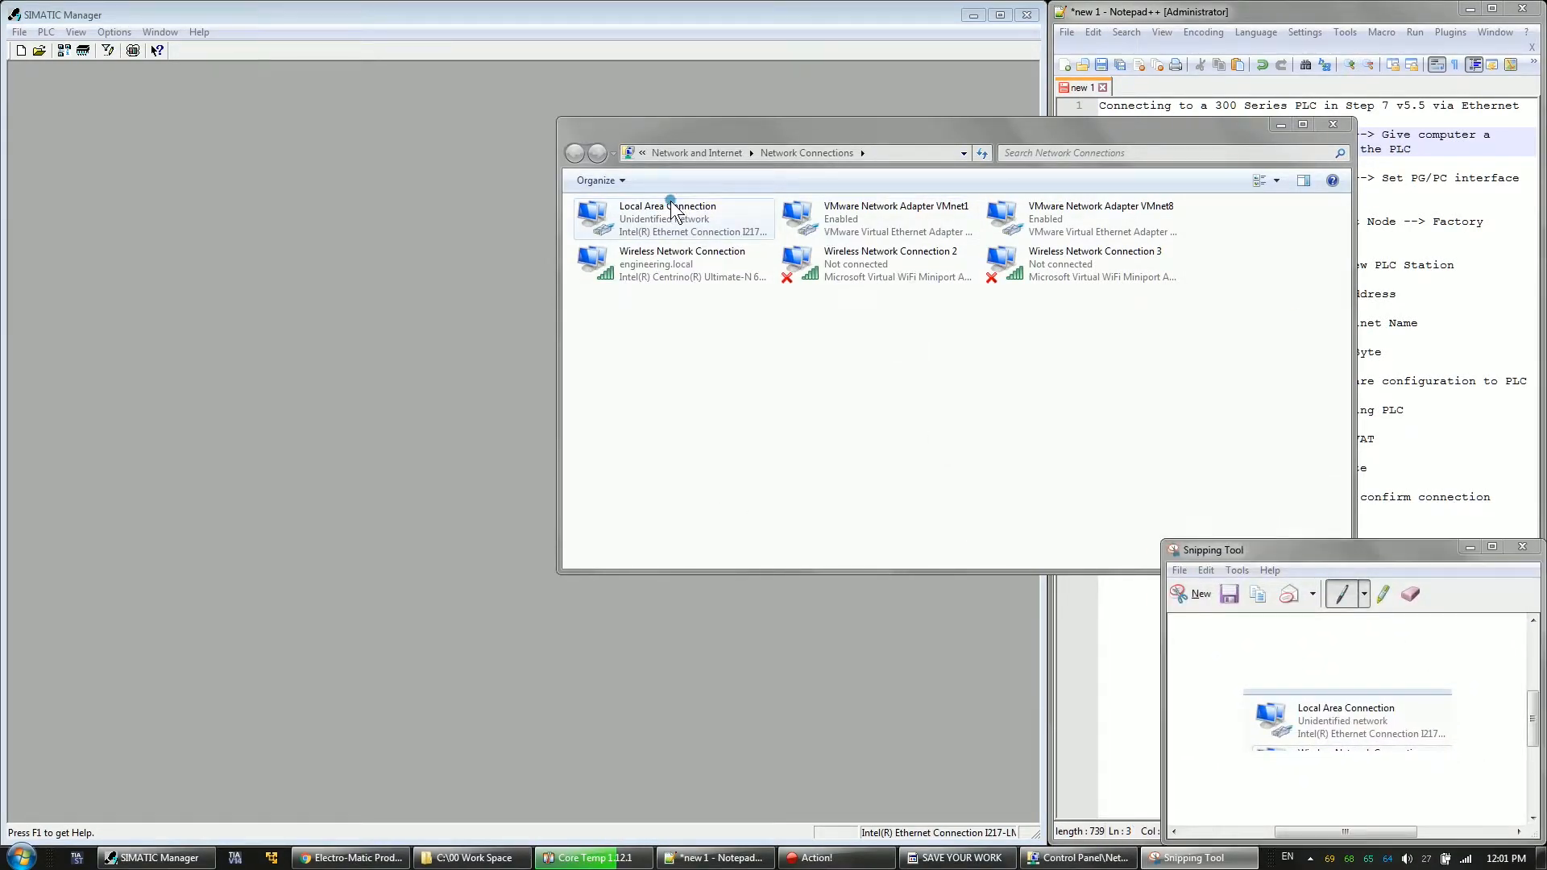
pyautogui.click(690, 560)
pyautogui.scroll(-2, 899, 440)
pyautogui.click(746, 462)
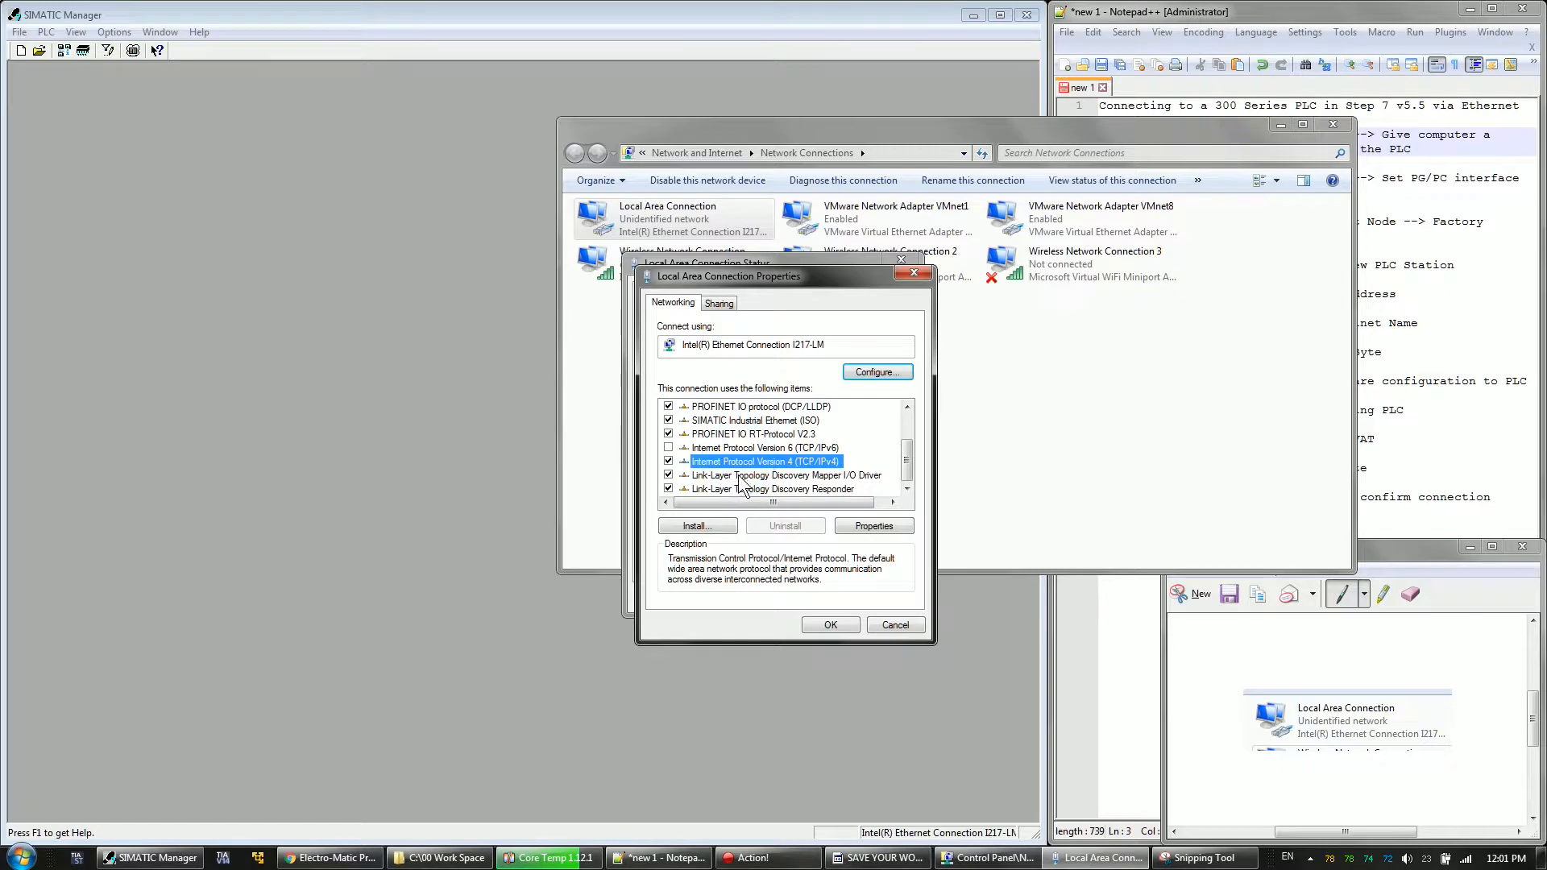
pyautogui.doubleClick(747, 460)
# - Assign the static IP address 192.168.0.100 with subnet mask 255.255.255.0, apply it, and close the network windows
pyautogui.click(786, 457)
pyautogui.click(850, 473)
pyautogui.write('192 . 168 . 0 . ')
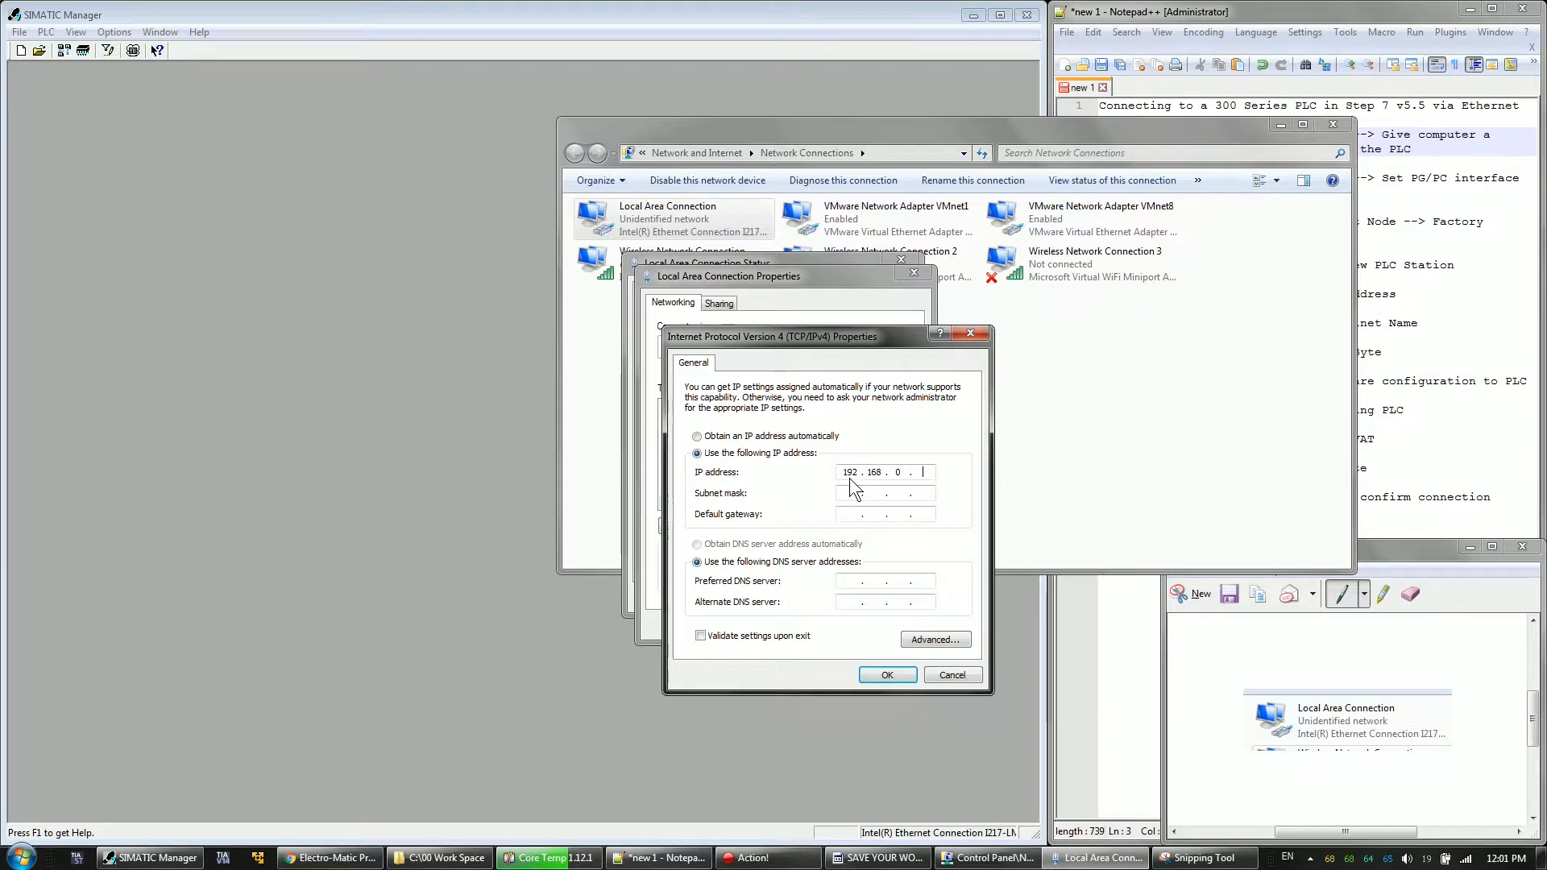
pyautogui.write('100')
pyautogui.click(862, 493)
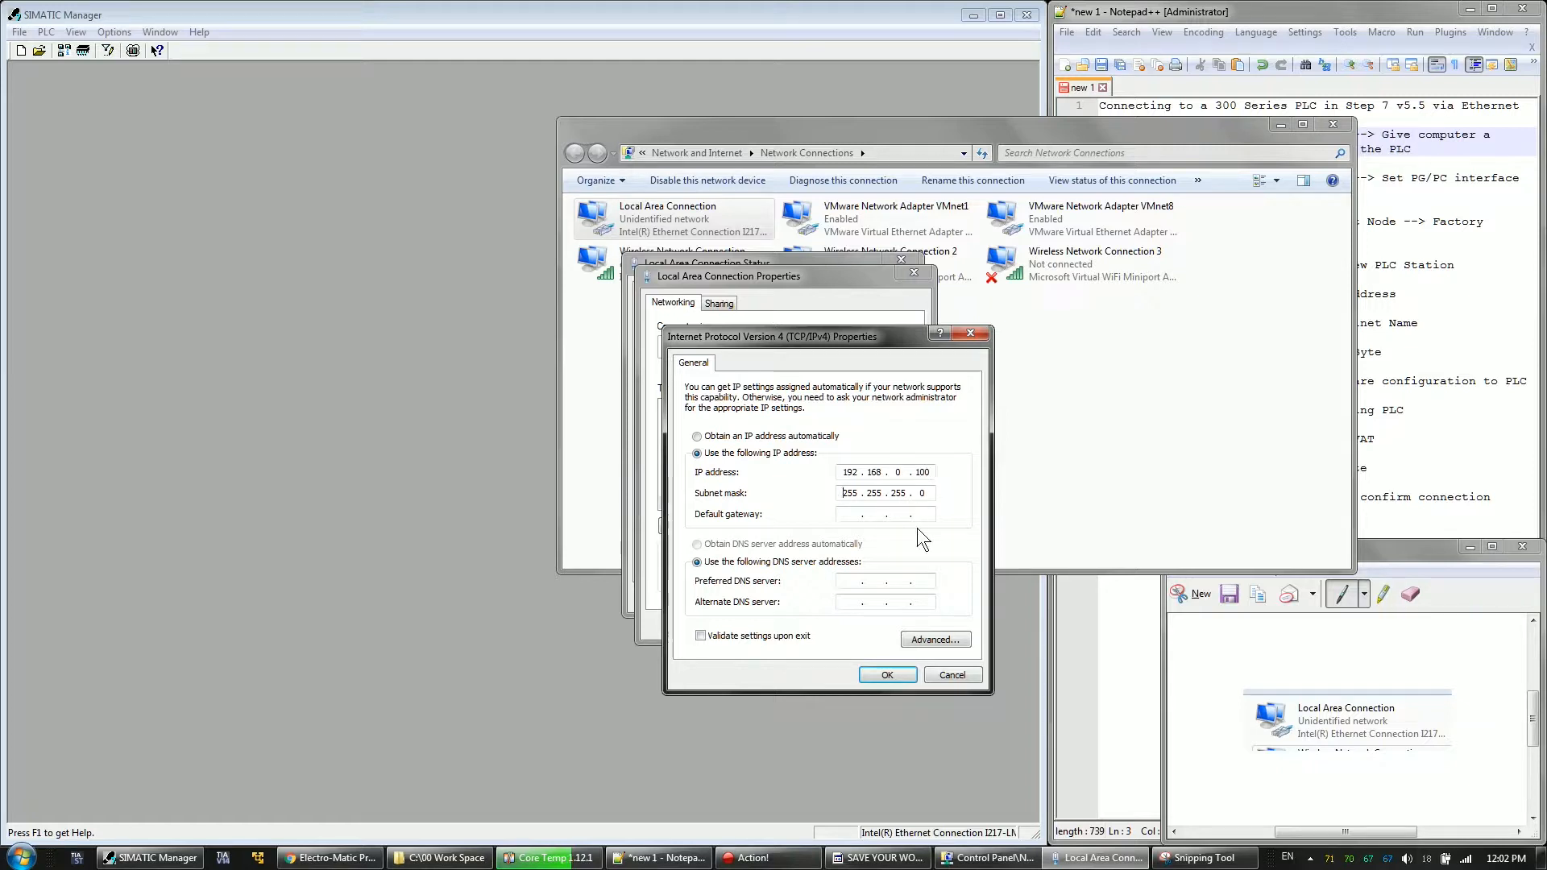
pyautogui.click(887, 674)
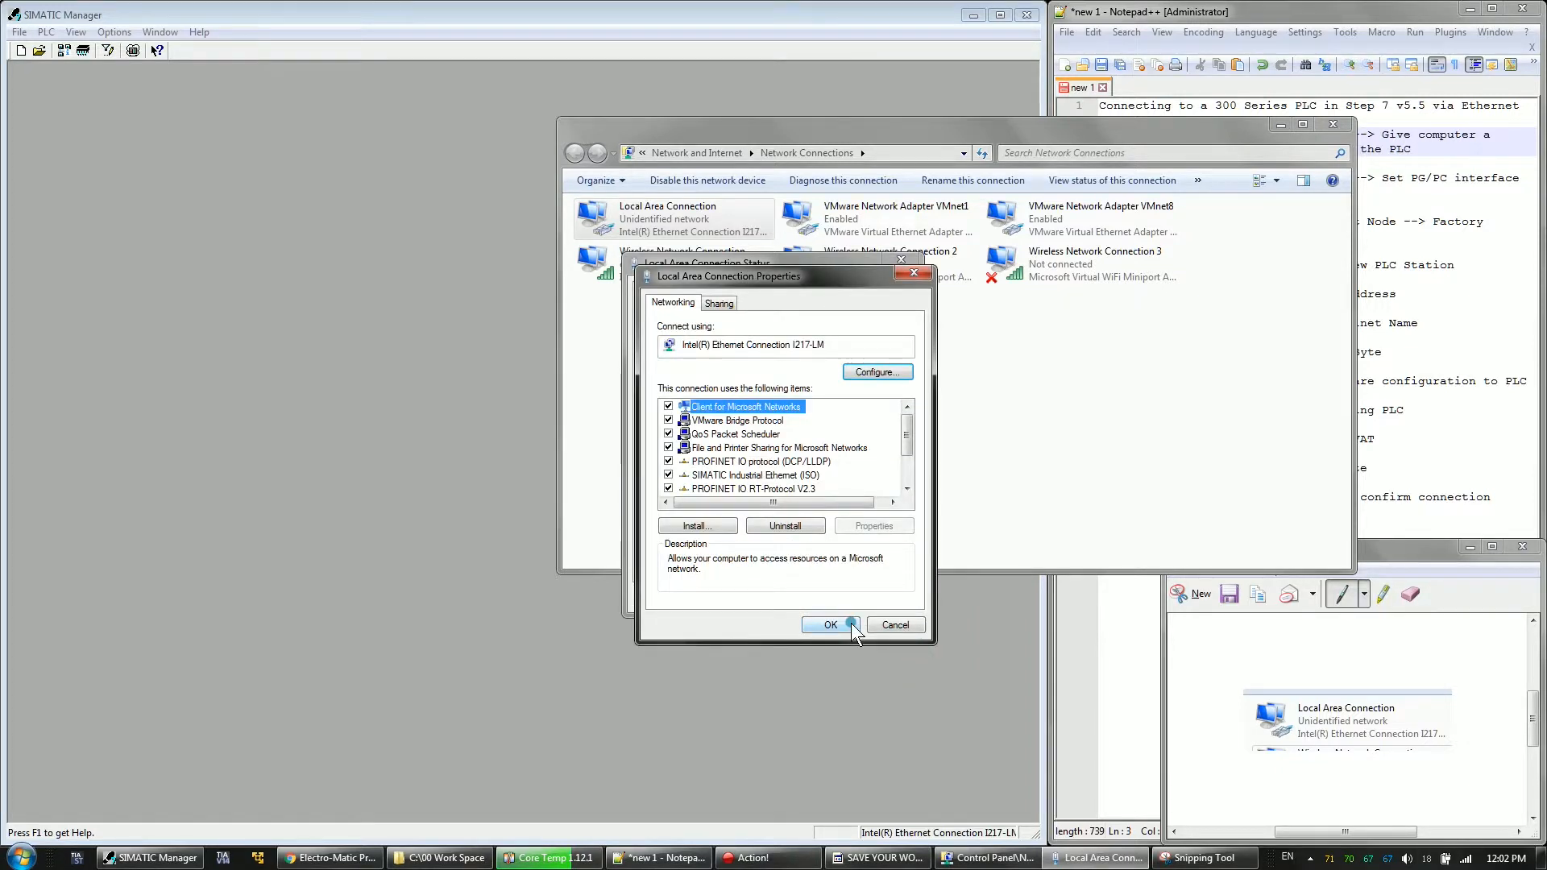
pyautogui.click(852, 627)
pyautogui.click(883, 597)
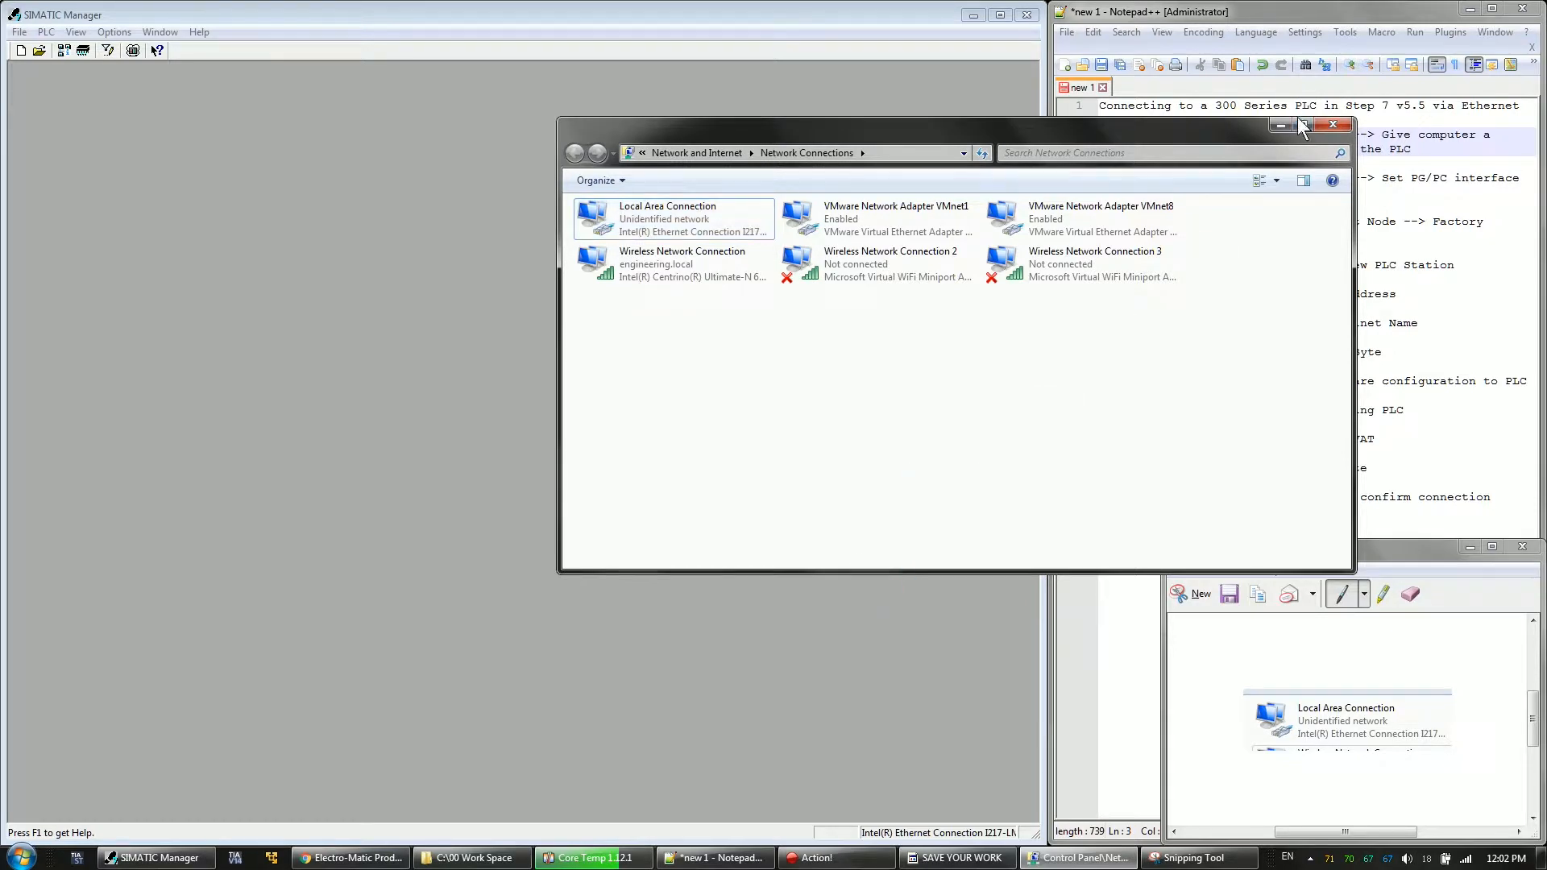
pyautogui.click(1333, 124)
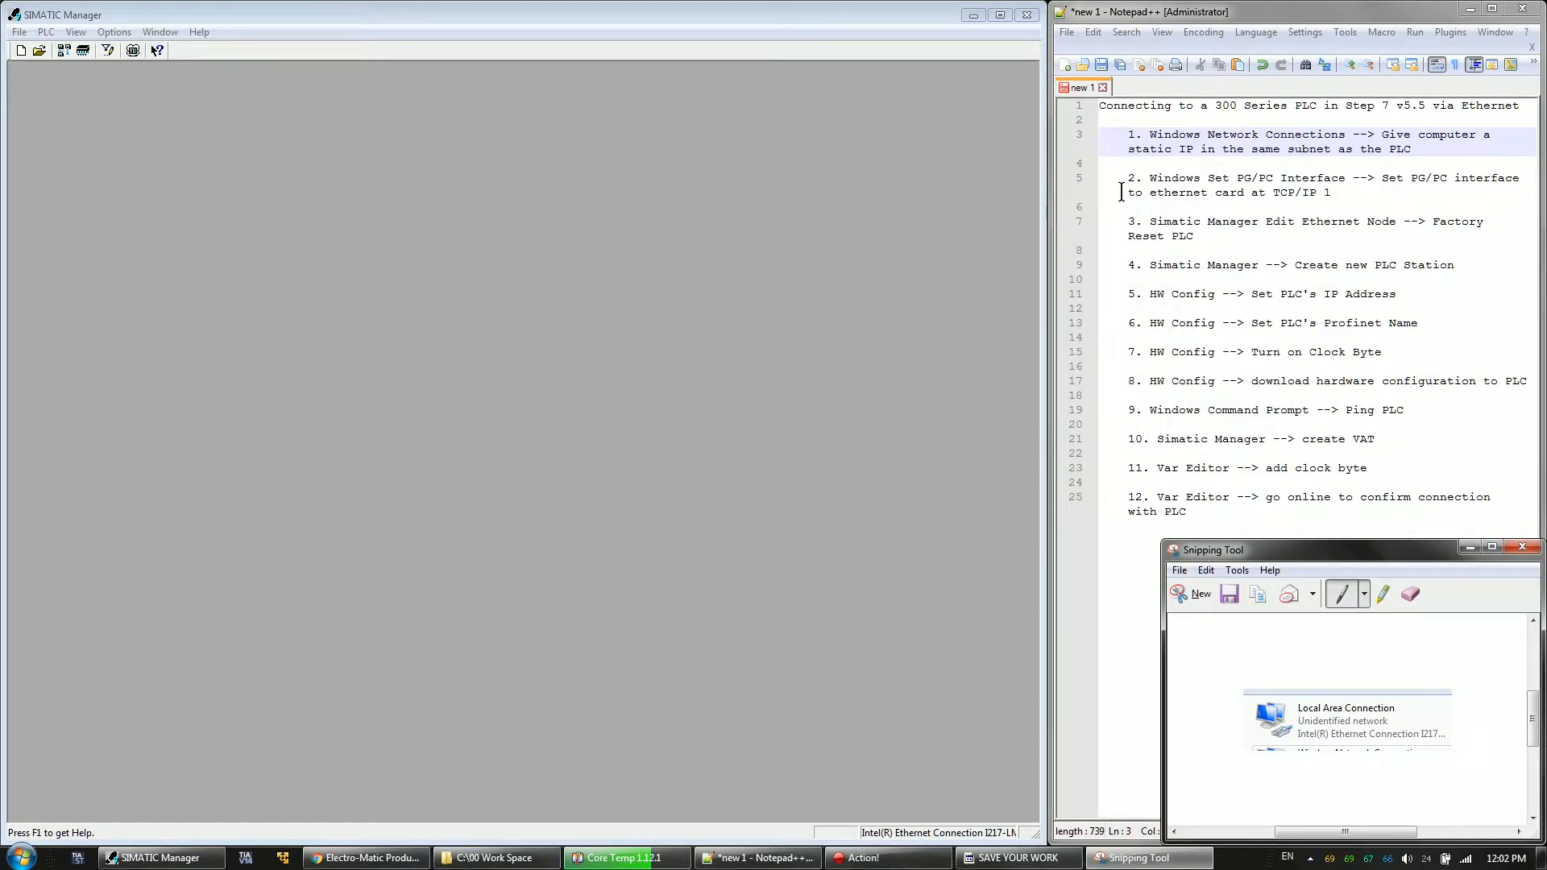
# - Mark item 2 in the notes, shorten the notes window to uncover the adapter snip, and open the Set PG/PC Interface dialog through Windows search
pyautogui.click(1164, 181)
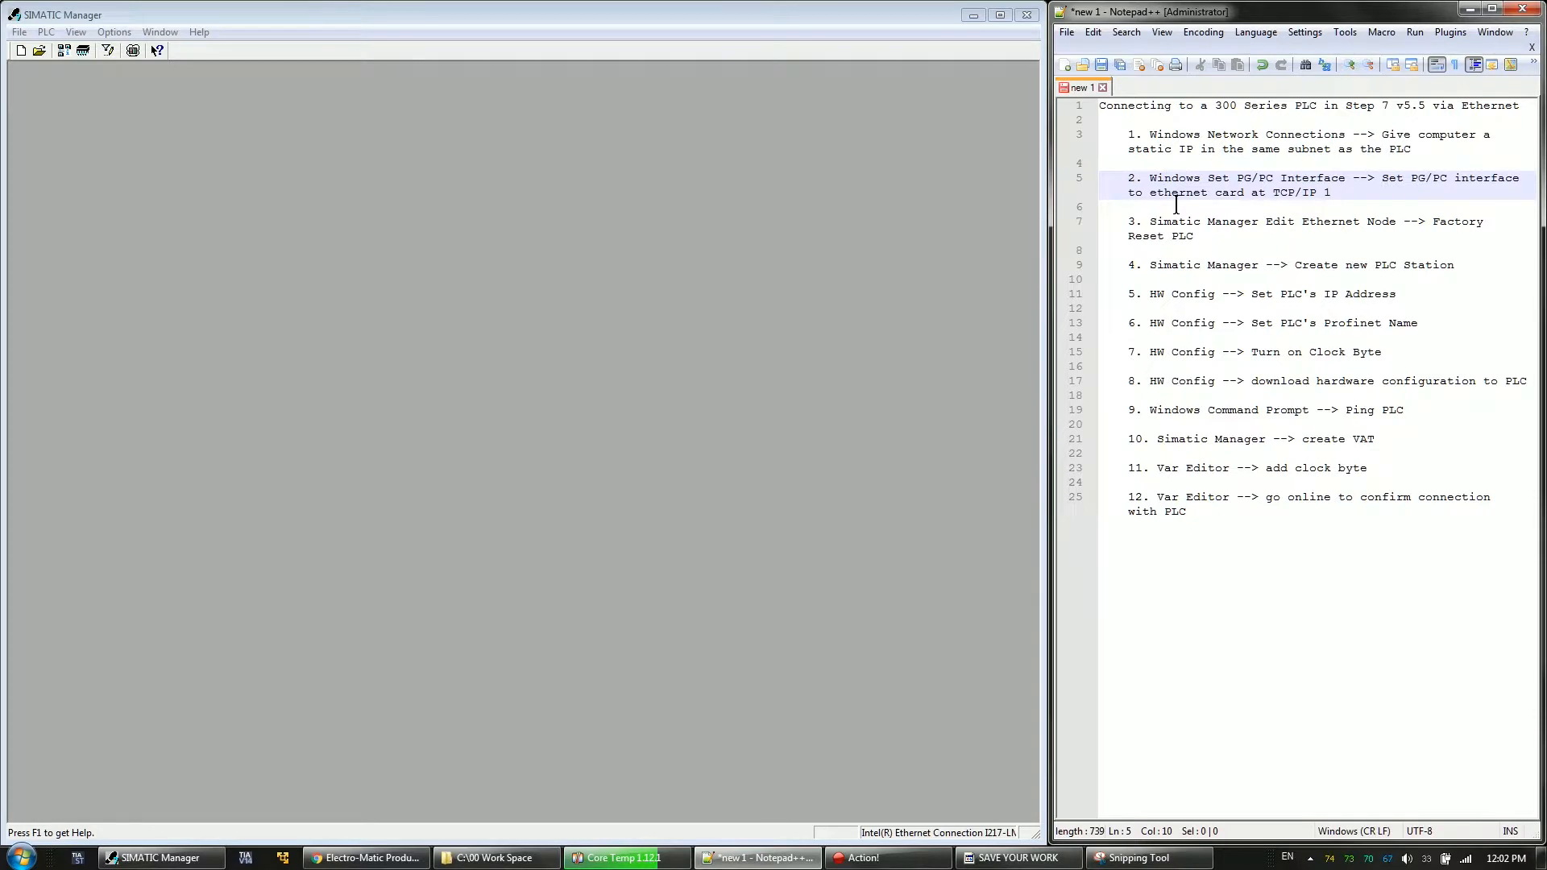
pyautogui.moveTo(1108, 838); pyautogui.dragTo(1136, 674)
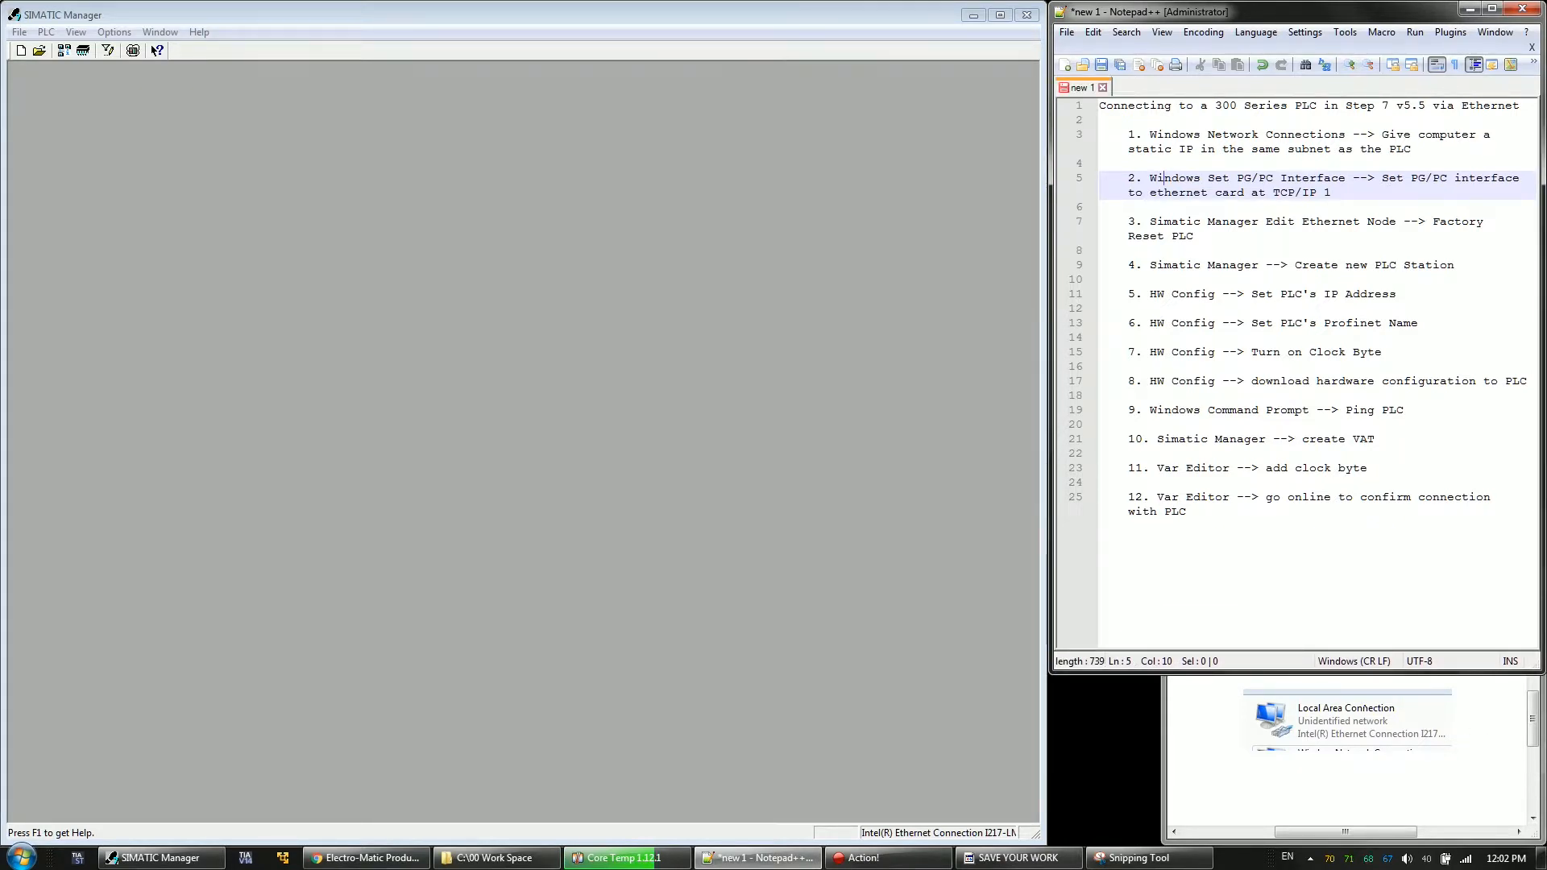
pyautogui.click(29, 860)
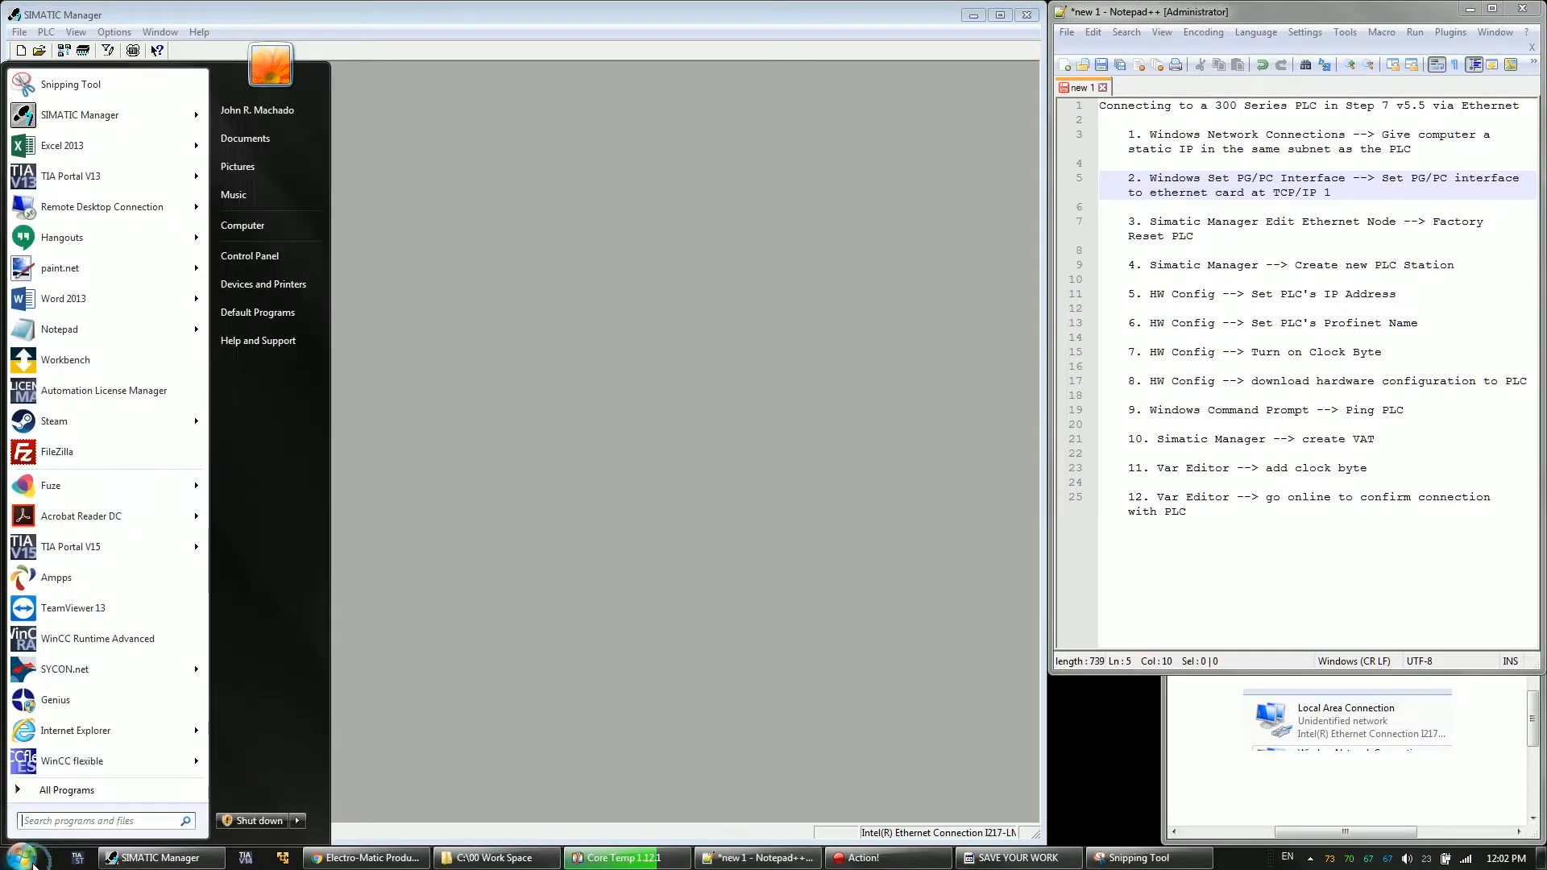
pyautogui.write('set pg')
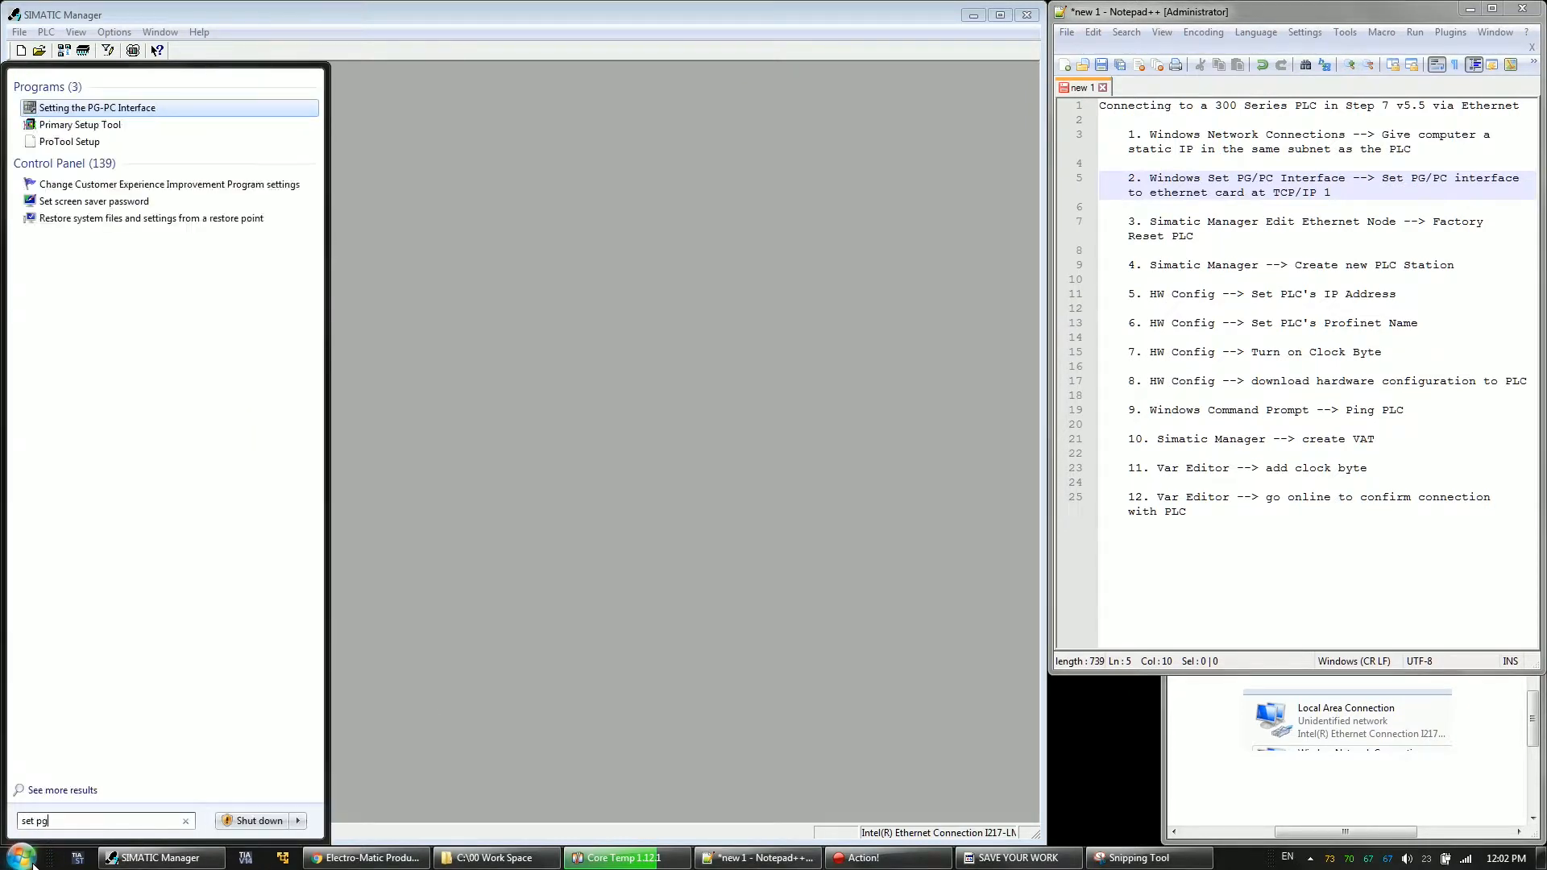
pyautogui.write('/pc')
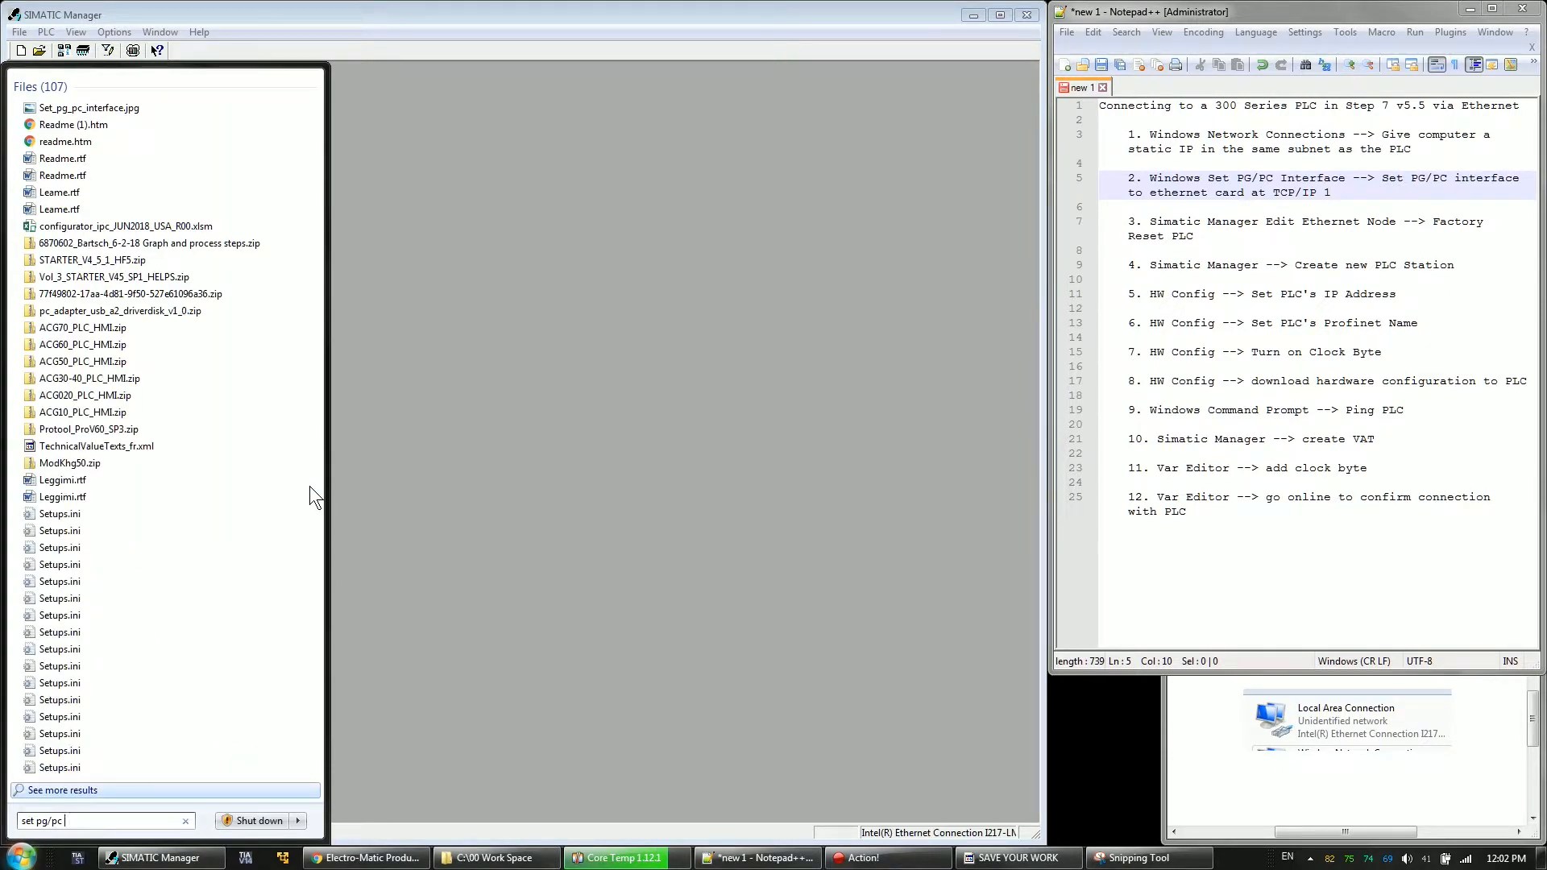
pyautogui.press('BackSpace')
pyautogui.press('BackSpace')
pyautogui.press('BackSpace')
pyautogui.press('BackSpace')
pyautogui.press('BackSpace')
pyautogui.press('BackSpace')
pyautogui.write('ting')
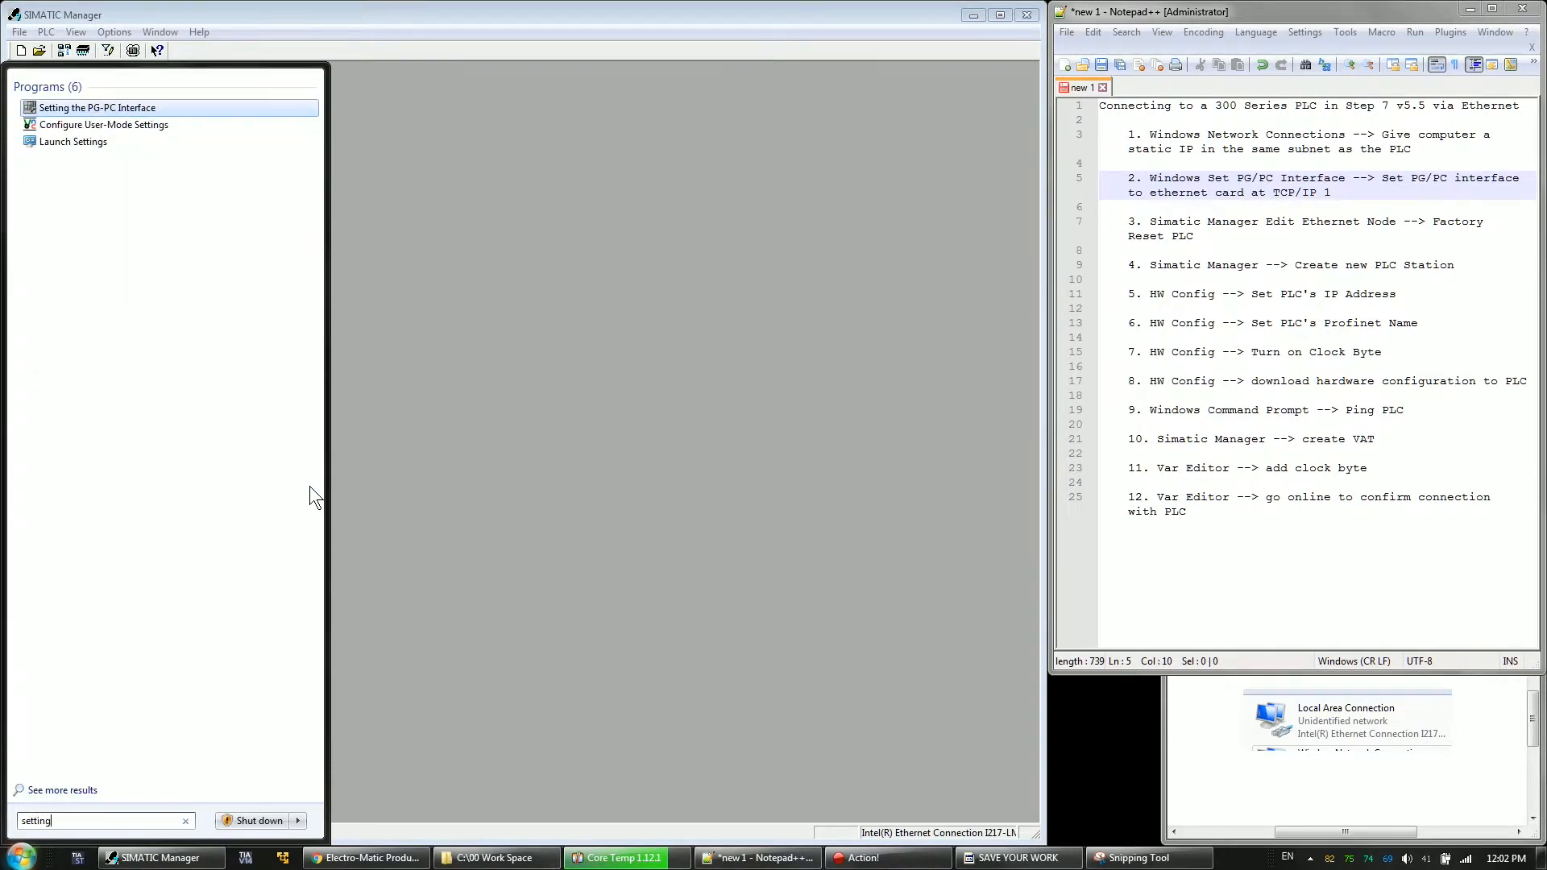
pyautogui.press('Return')
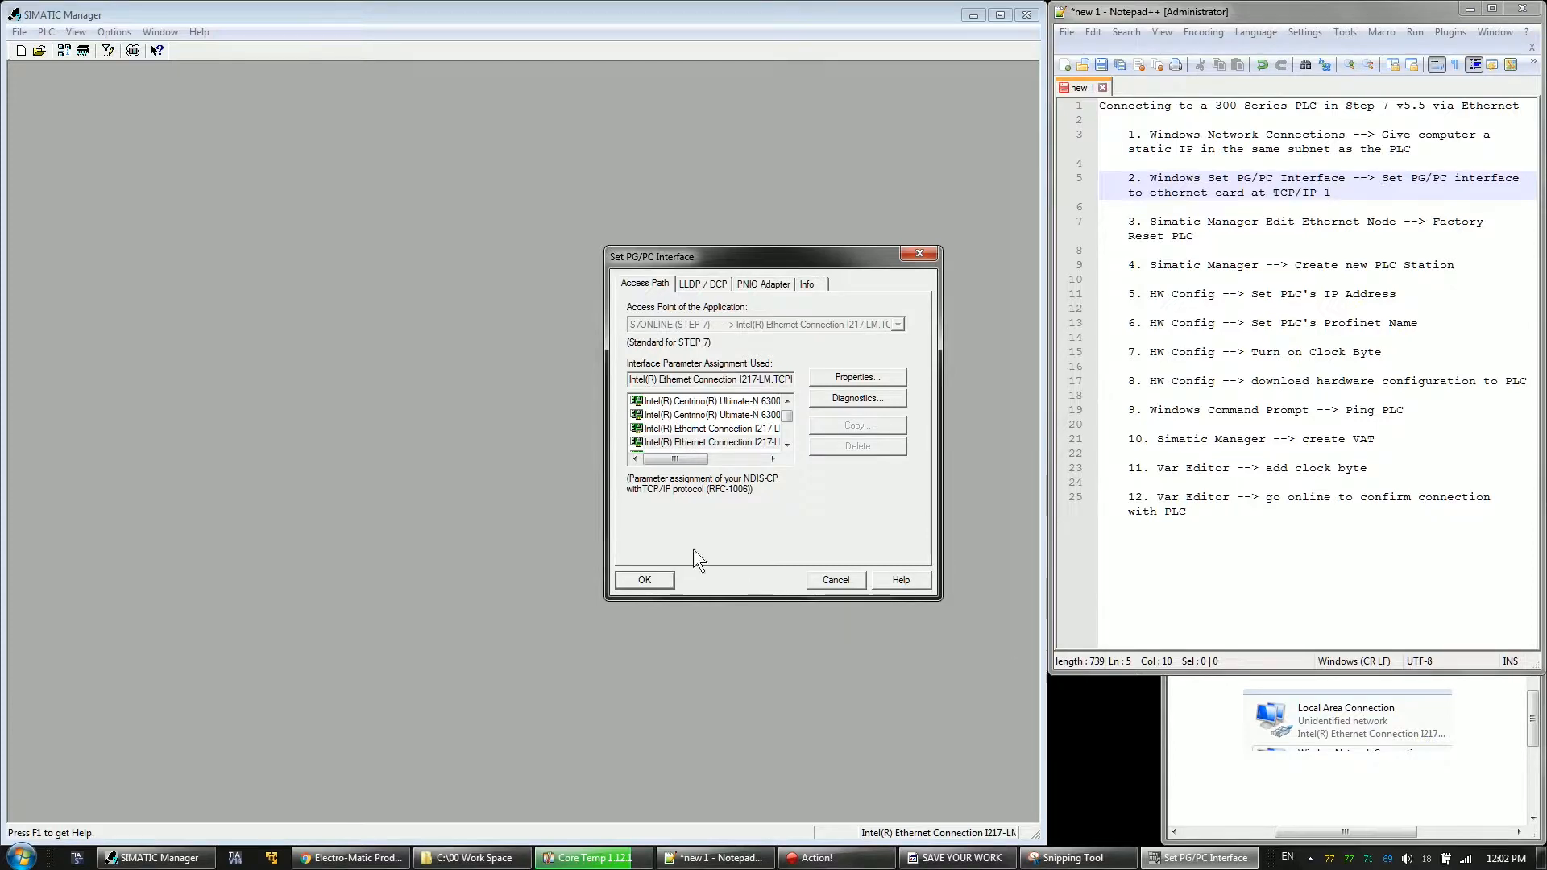
# - Select Intel(R) Ethernet Connection I217-LM.TCPIP.1 as the interface parameter assignment for S7ONLINE (STEP 7) and confirm the dialog
pyautogui.moveTo(679, 460)
pyautogui.mouseDown()
pyautogui.moveTo(710, 457)
pyautogui.moveTo(696, 462)
pyautogui.mouseUp()
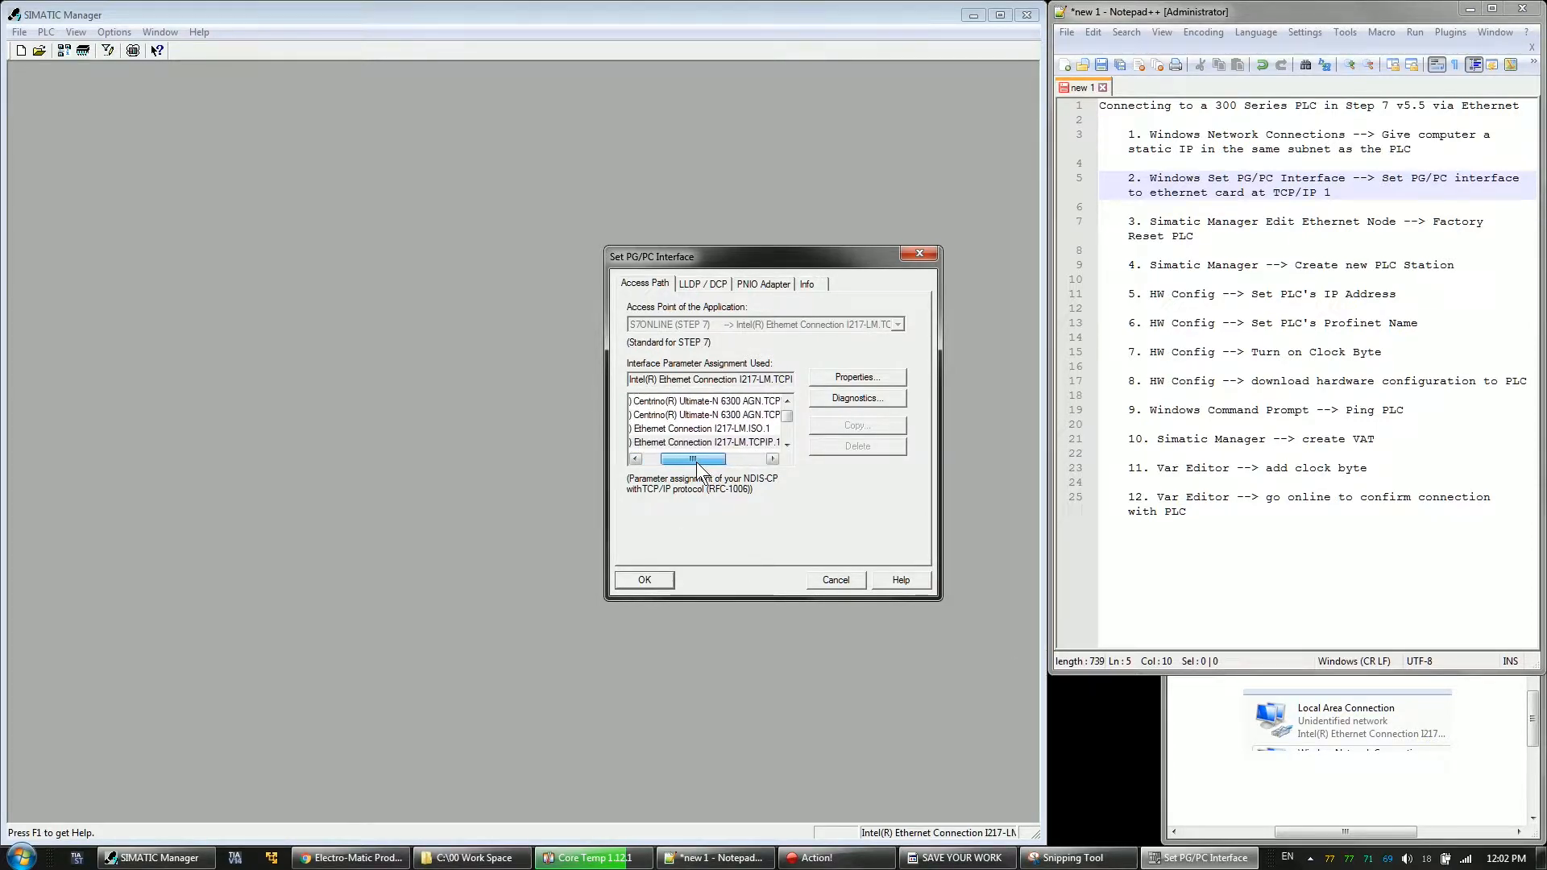
pyautogui.click(763, 442)
pyautogui.moveTo(698, 457); pyautogui.dragTo(708, 460)
pyautogui.click(786, 444)
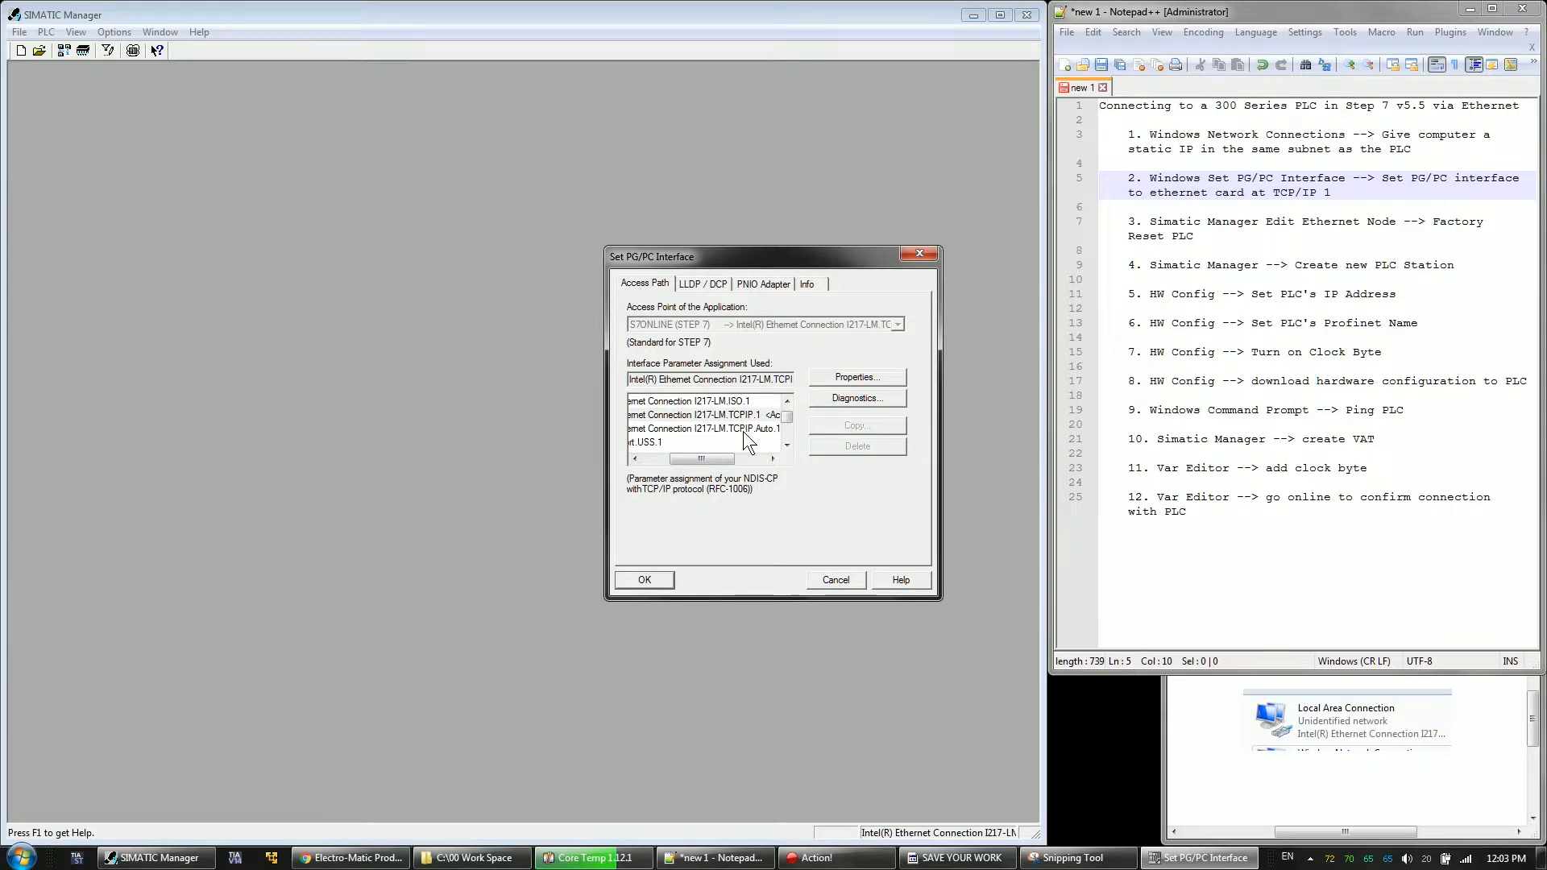
pyautogui.click(743, 432)
pyautogui.click(937, 506)
pyautogui.click(649, 579)
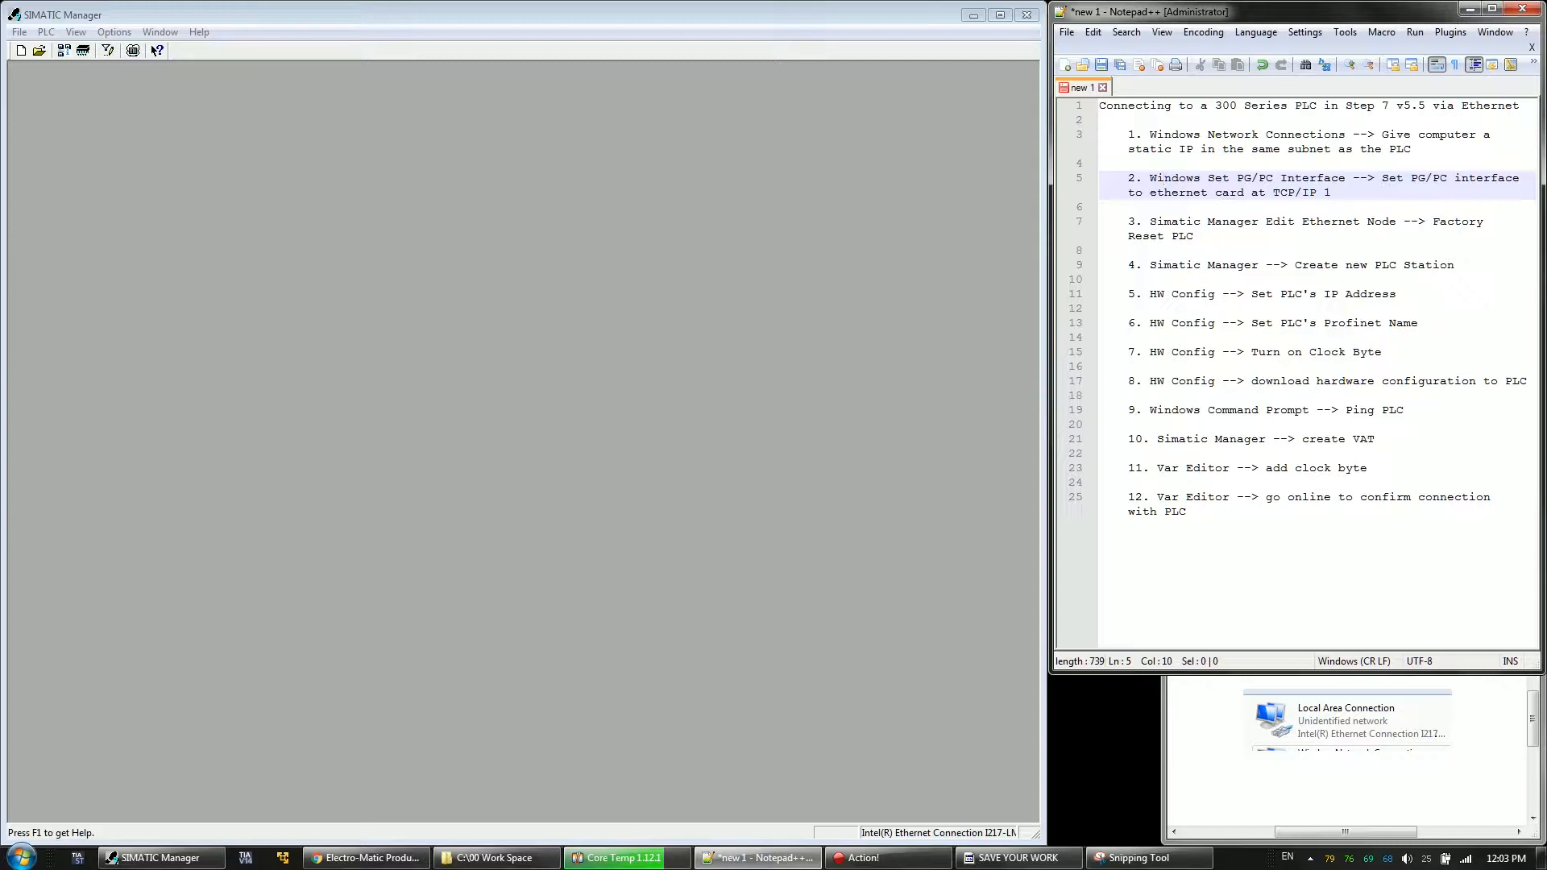
# - Close the adapter snip in the Snipping Tool and extend the notes window back to full height
pyautogui.click(1132, 857)
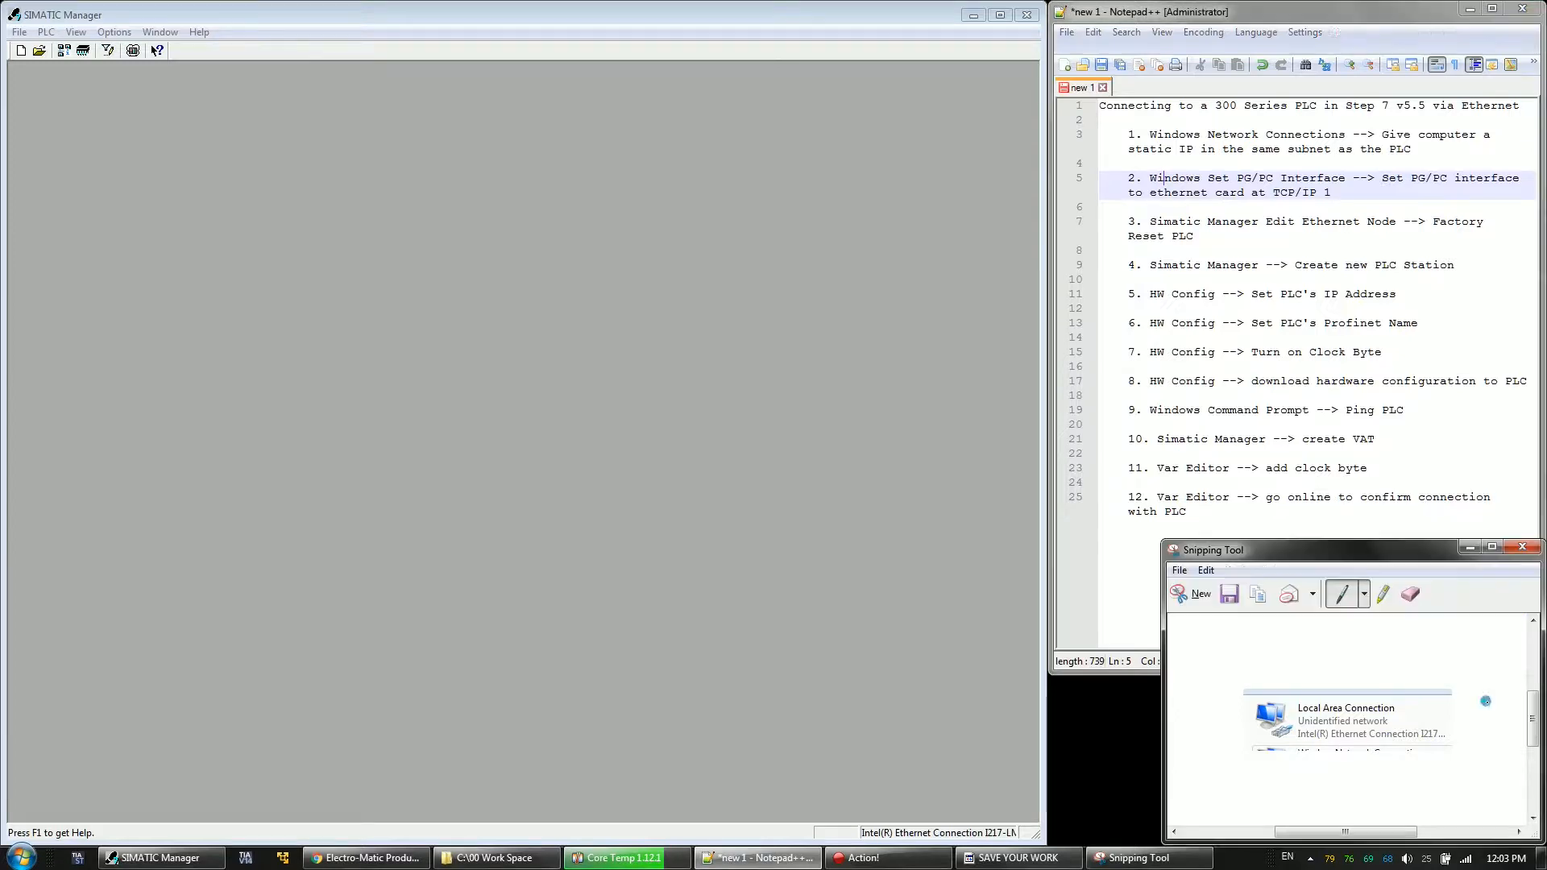
pyautogui.click(1508, 549)
pyautogui.click(1420, 707)
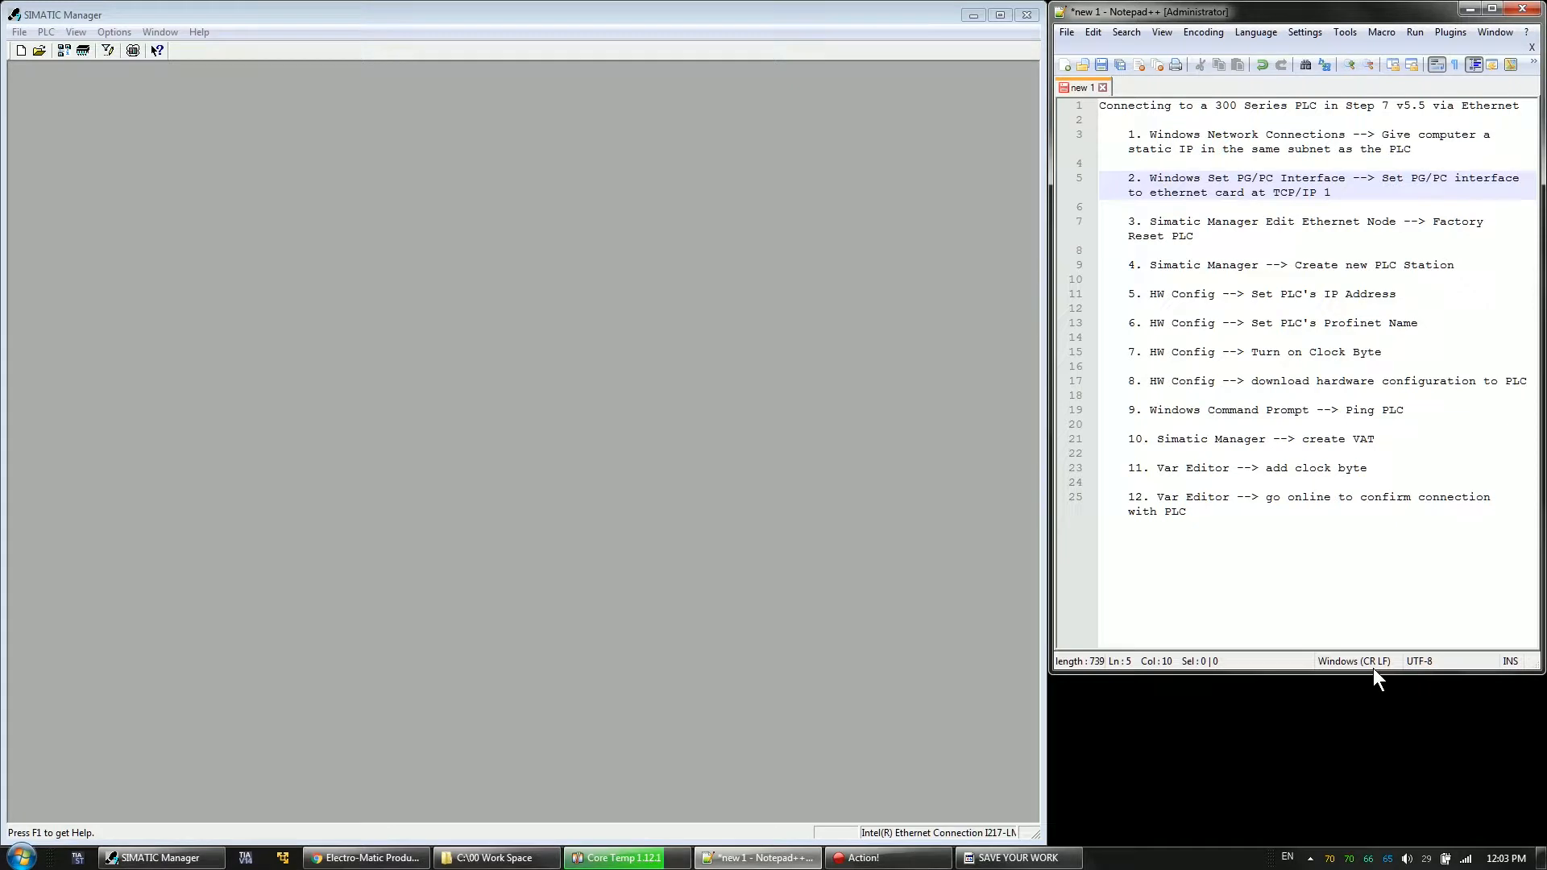
pyautogui.doubleClick(1375, 673)
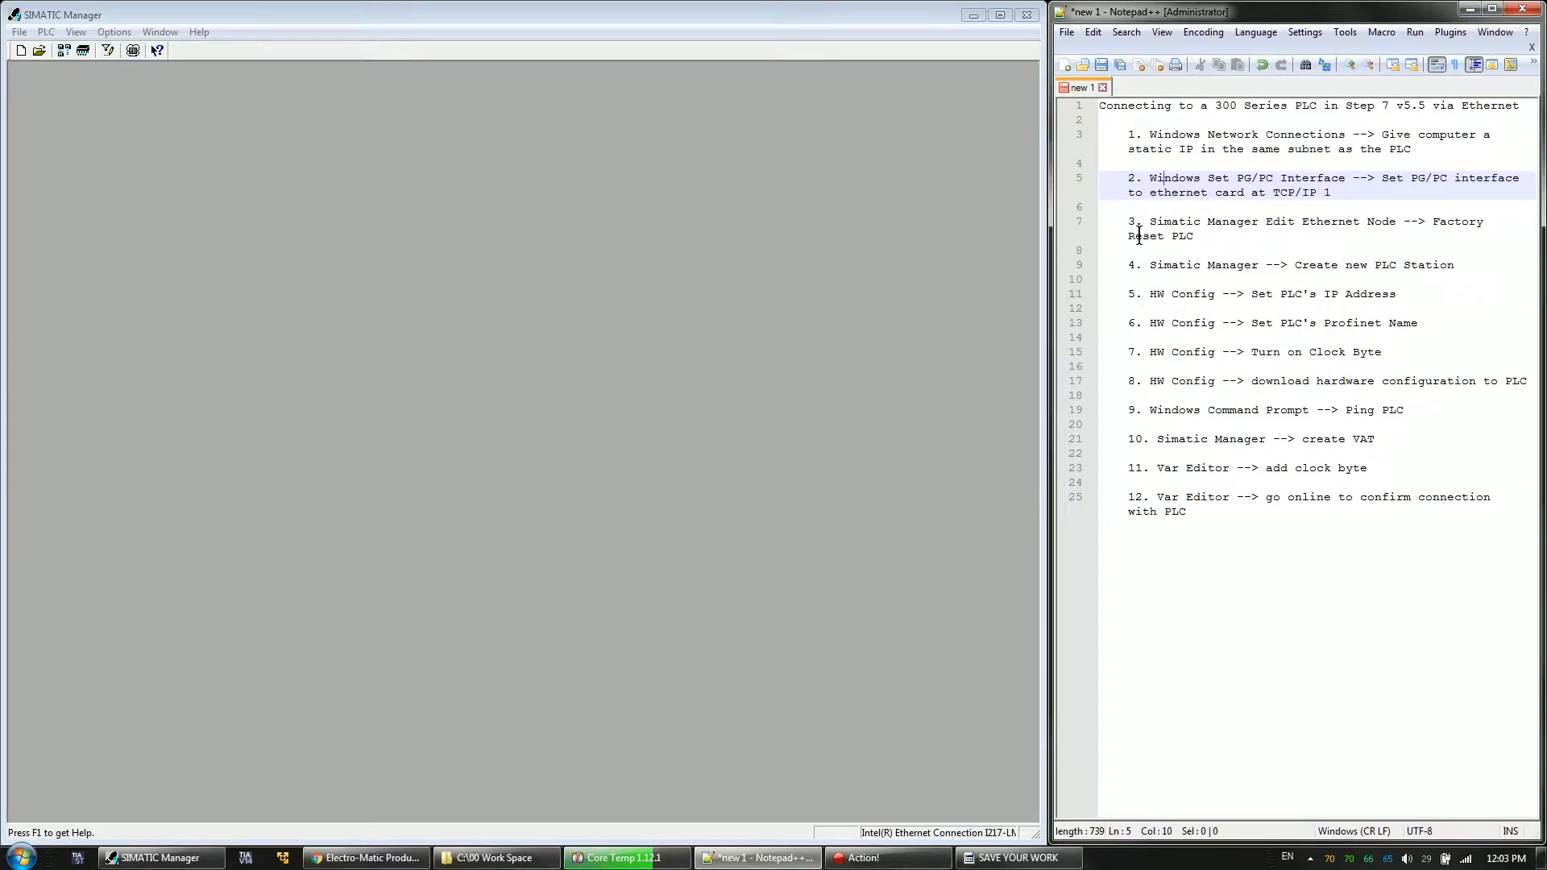
# - Mark item 3 in the notes and open the Edit Ethernet Node dialog in SIMATIC Manager
pyautogui.click(1129, 234)
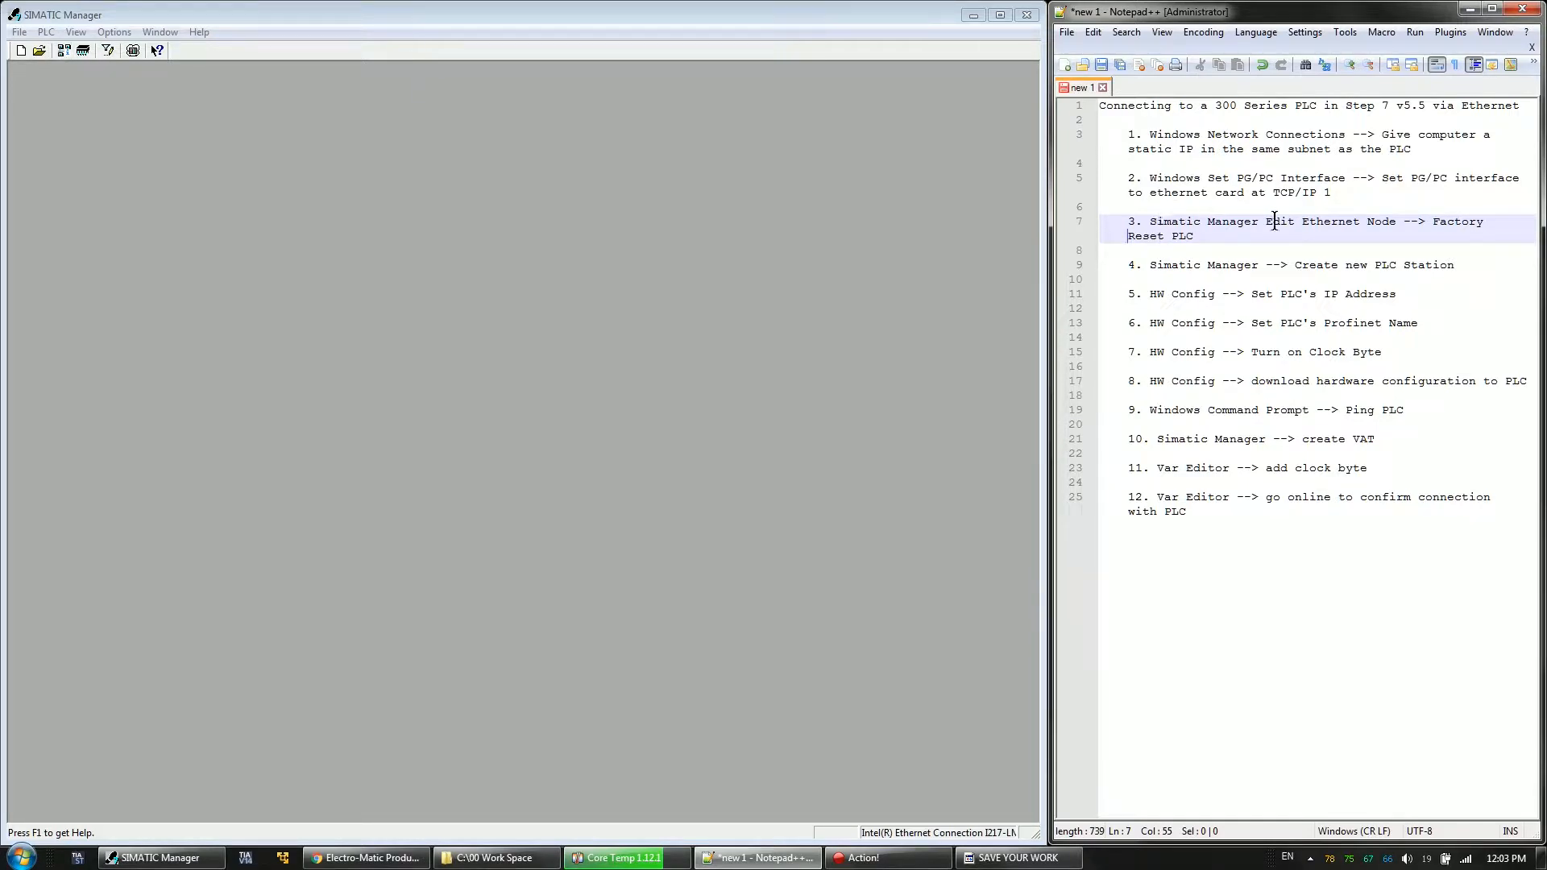
pyautogui.click(114, 32)
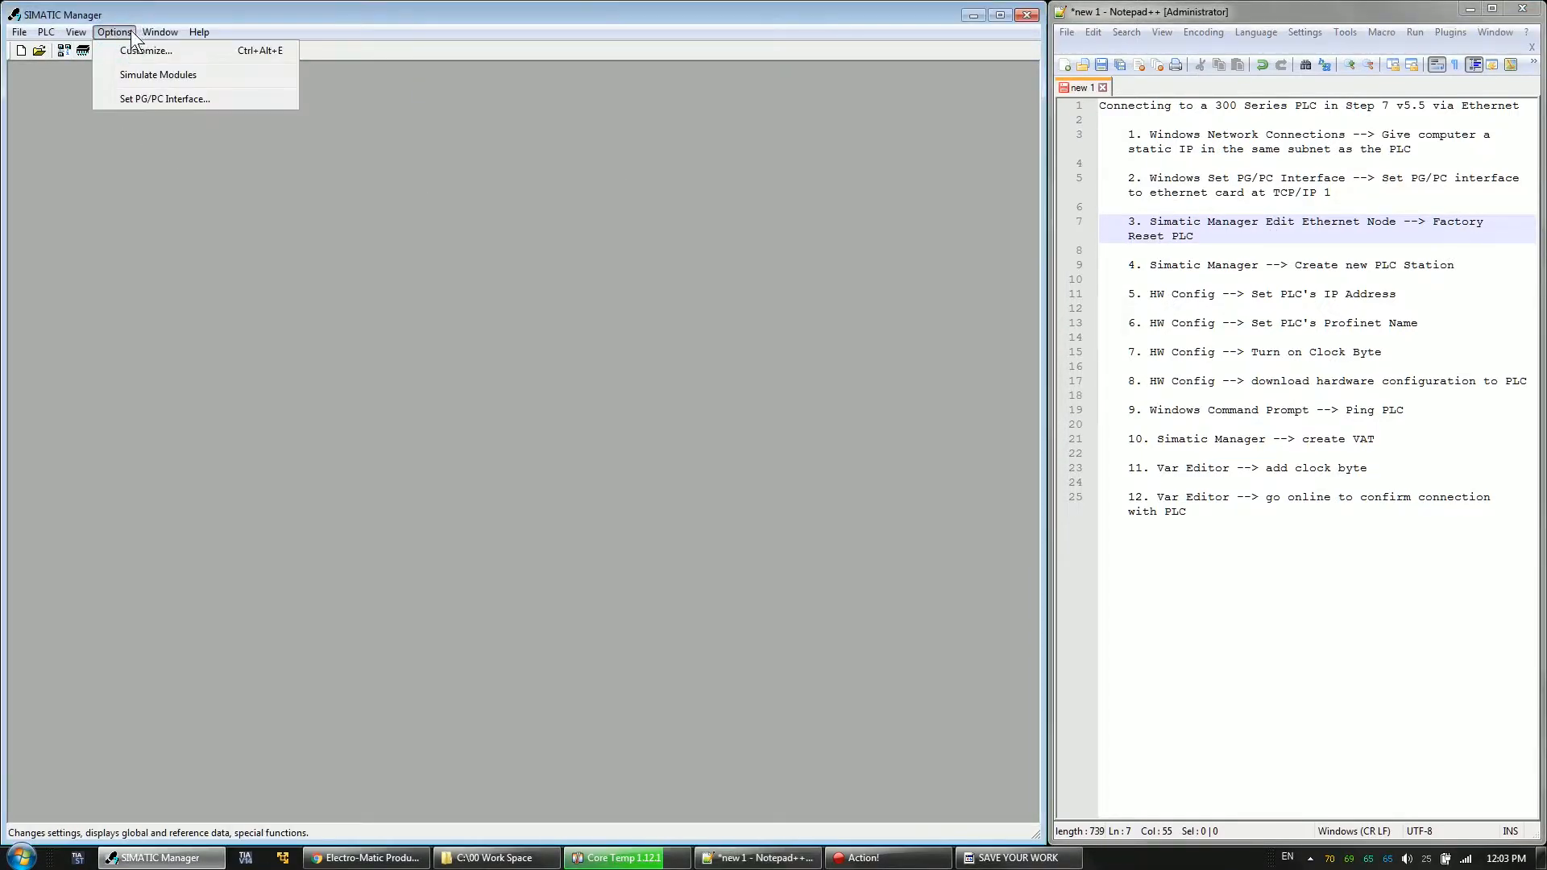
pyautogui.moveTo(80, 35)
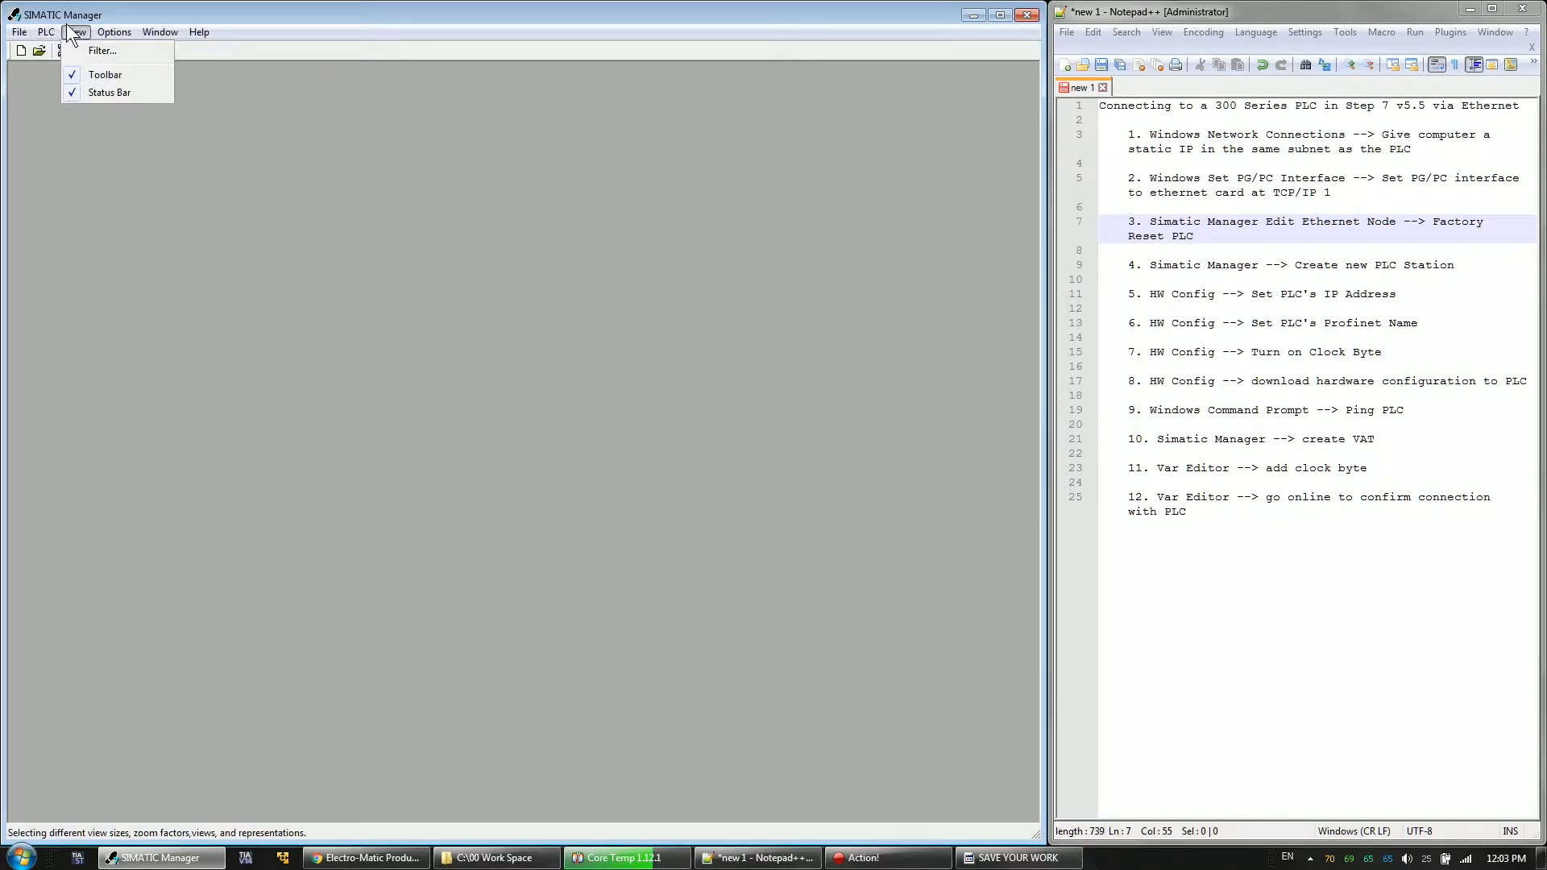
pyautogui.click(89, 92)
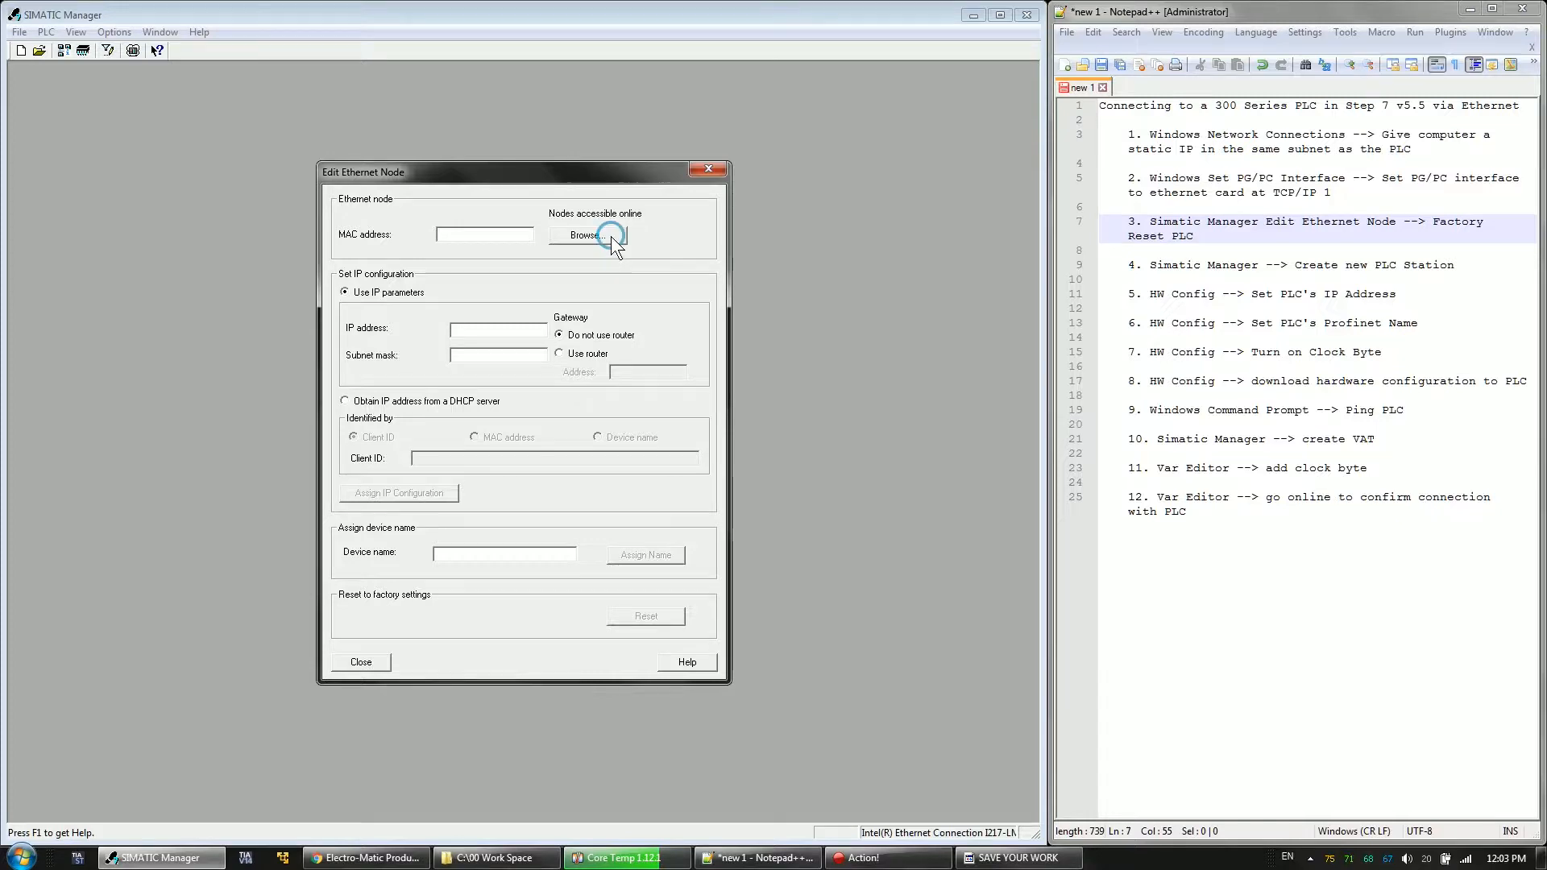
# - Browse the network for accessible nodes, check the S7-300 entry's details, and accept it as the Ethernet node
pyautogui.click(610, 239)
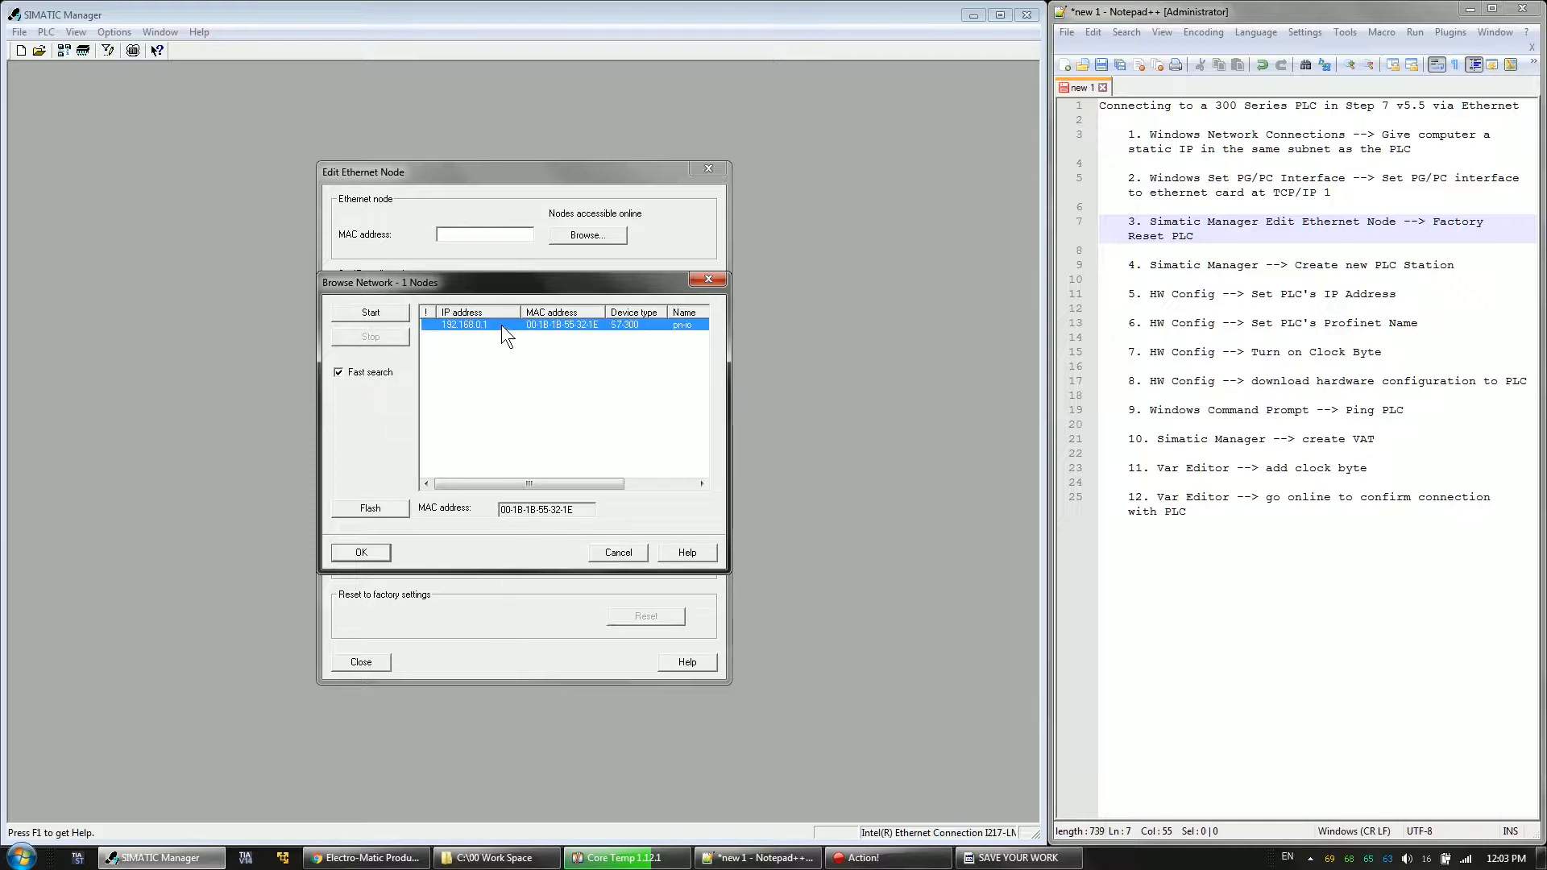
pyautogui.moveTo(475, 485); pyautogui.dragTo(626, 483)
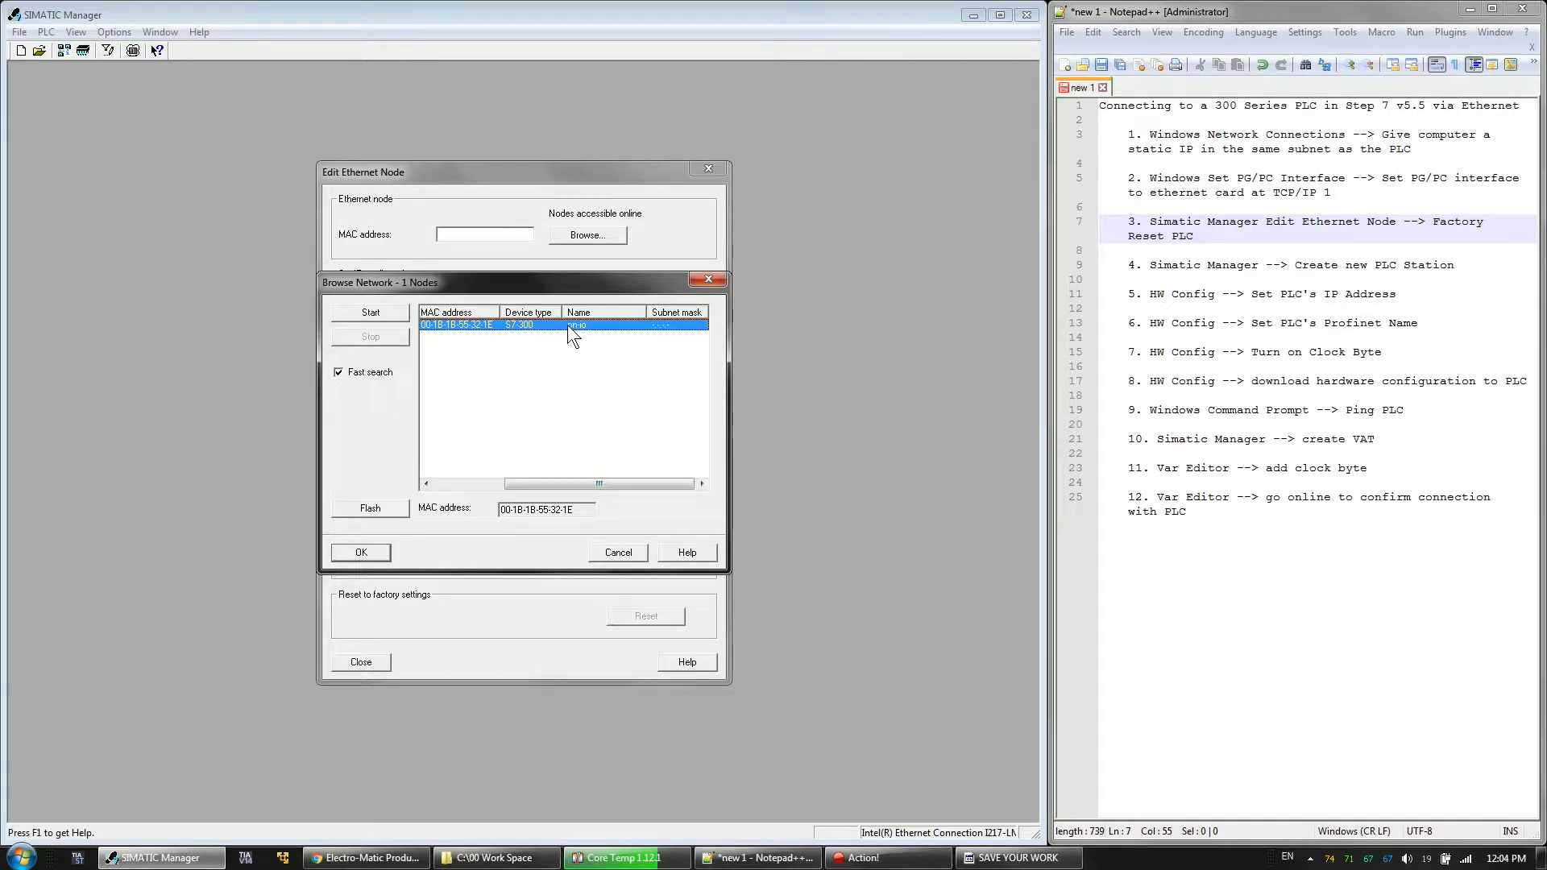
pyautogui.moveTo(620, 485); pyautogui.dragTo(537, 476)
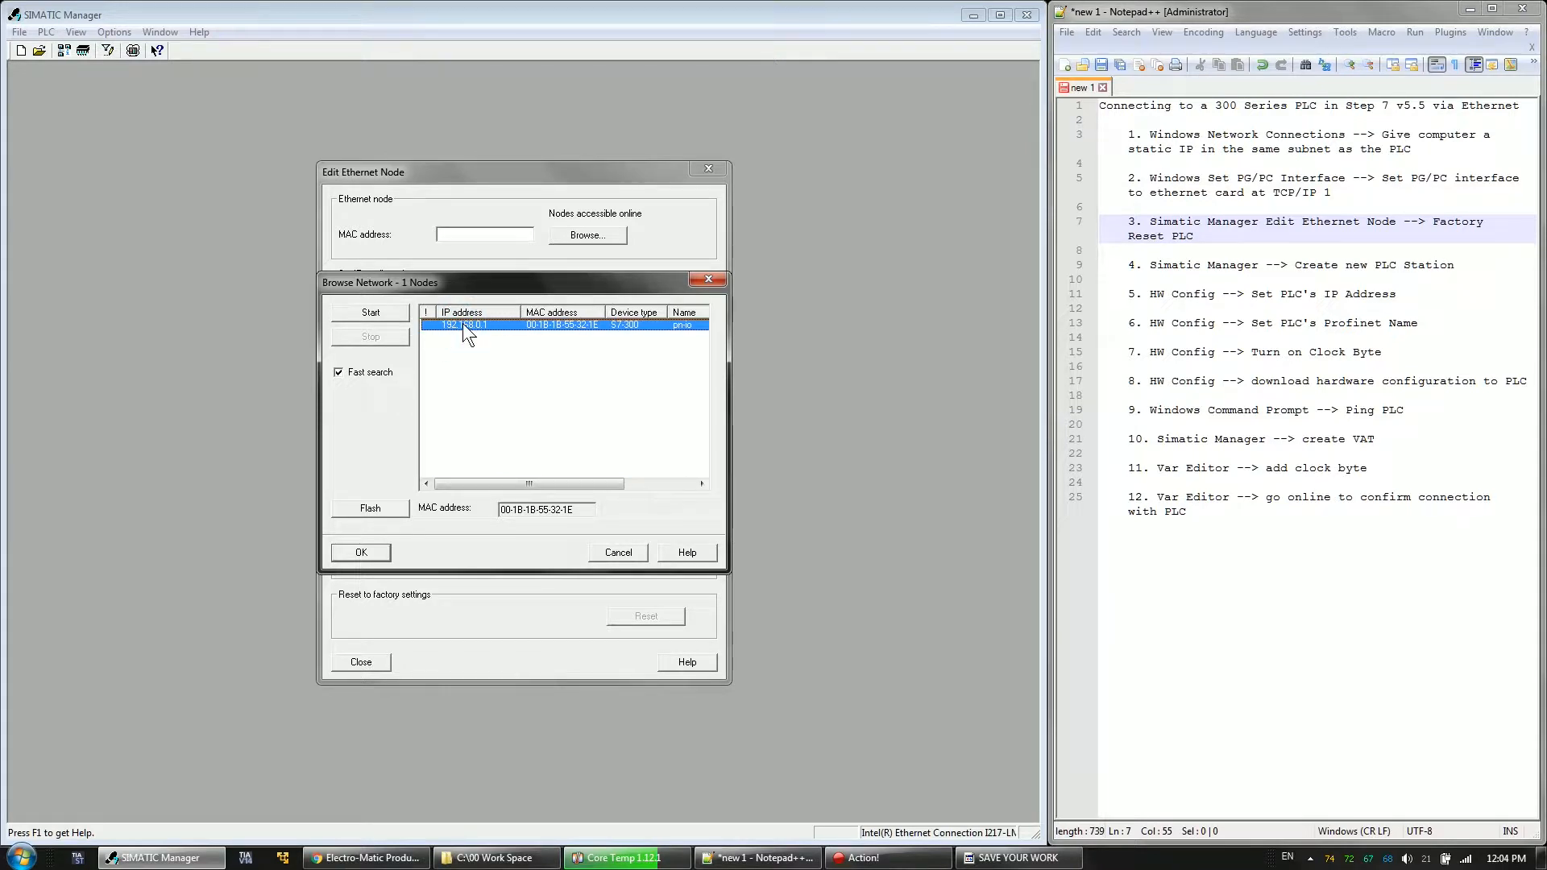
pyautogui.click(376, 553)
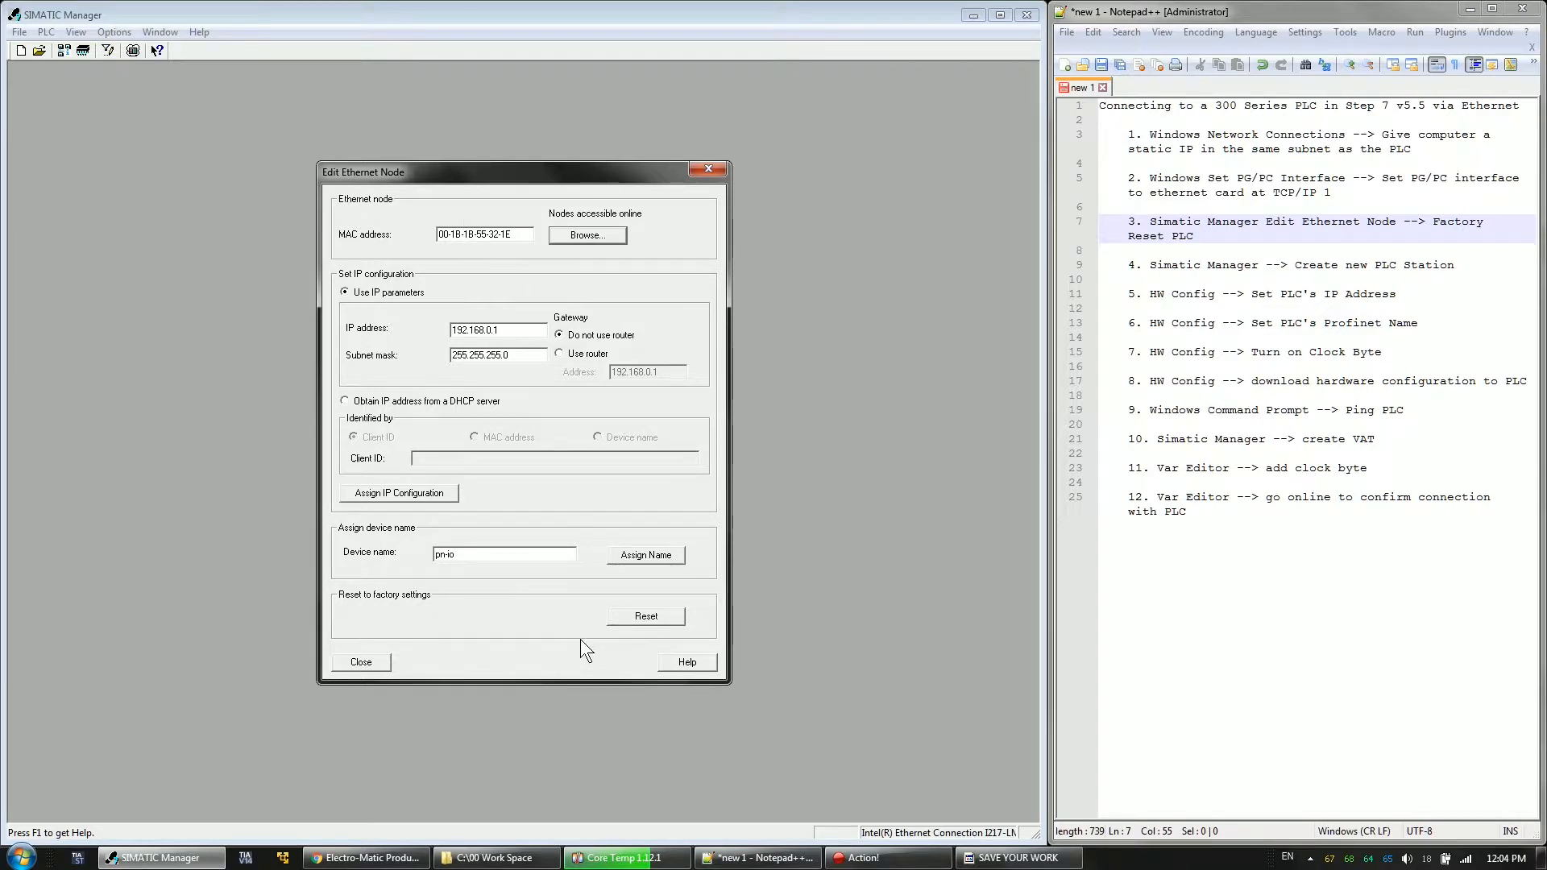
# - Reset the S7-300 node to factory settings and confirm the reset
pyautogui.click(630, 617)
pyautogui.click(420, 468)
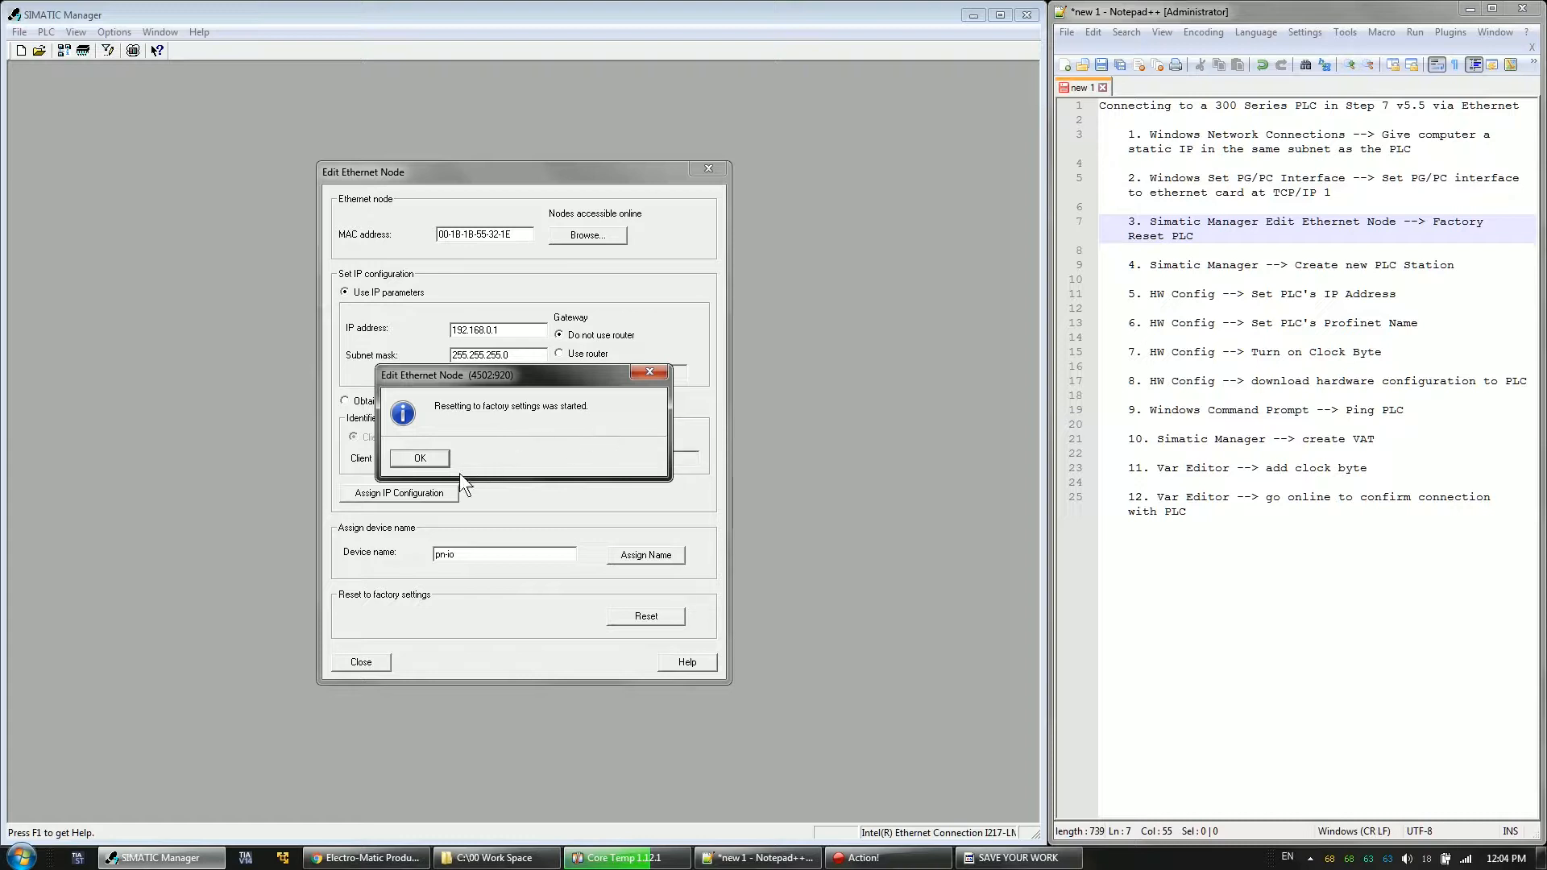
pyautogui.click(433, 457)
# - Browse the network again to check the S7-300's name and IP details, and close the Edit Ethernet Node dialog
pyautogui.click(590, 234)
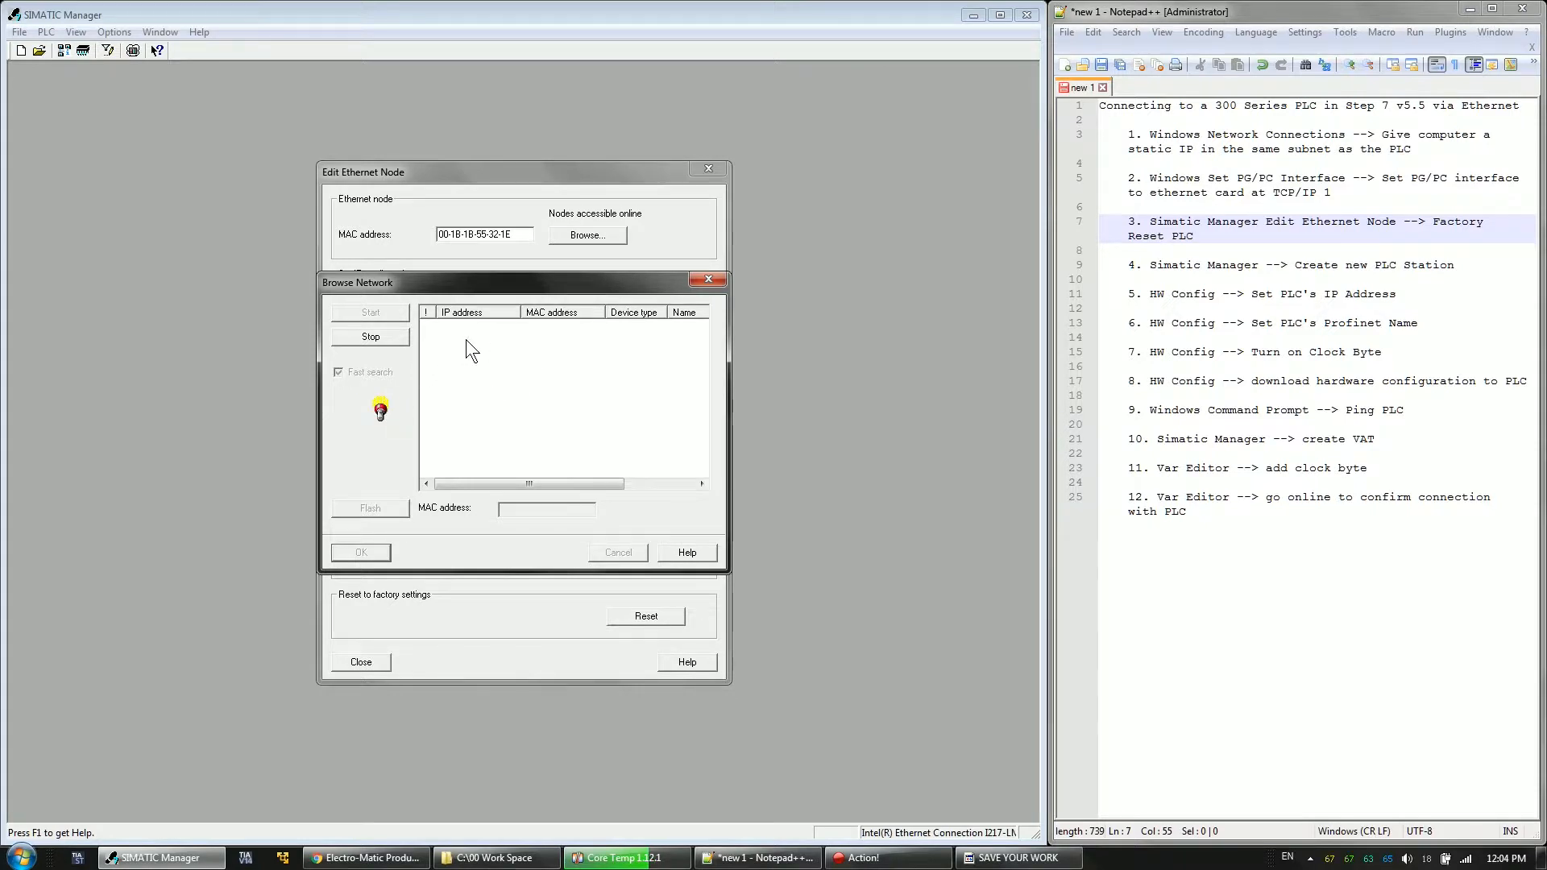
pyautogui.moveTo(493, 482); pyautogui.dragTo(564, 489)
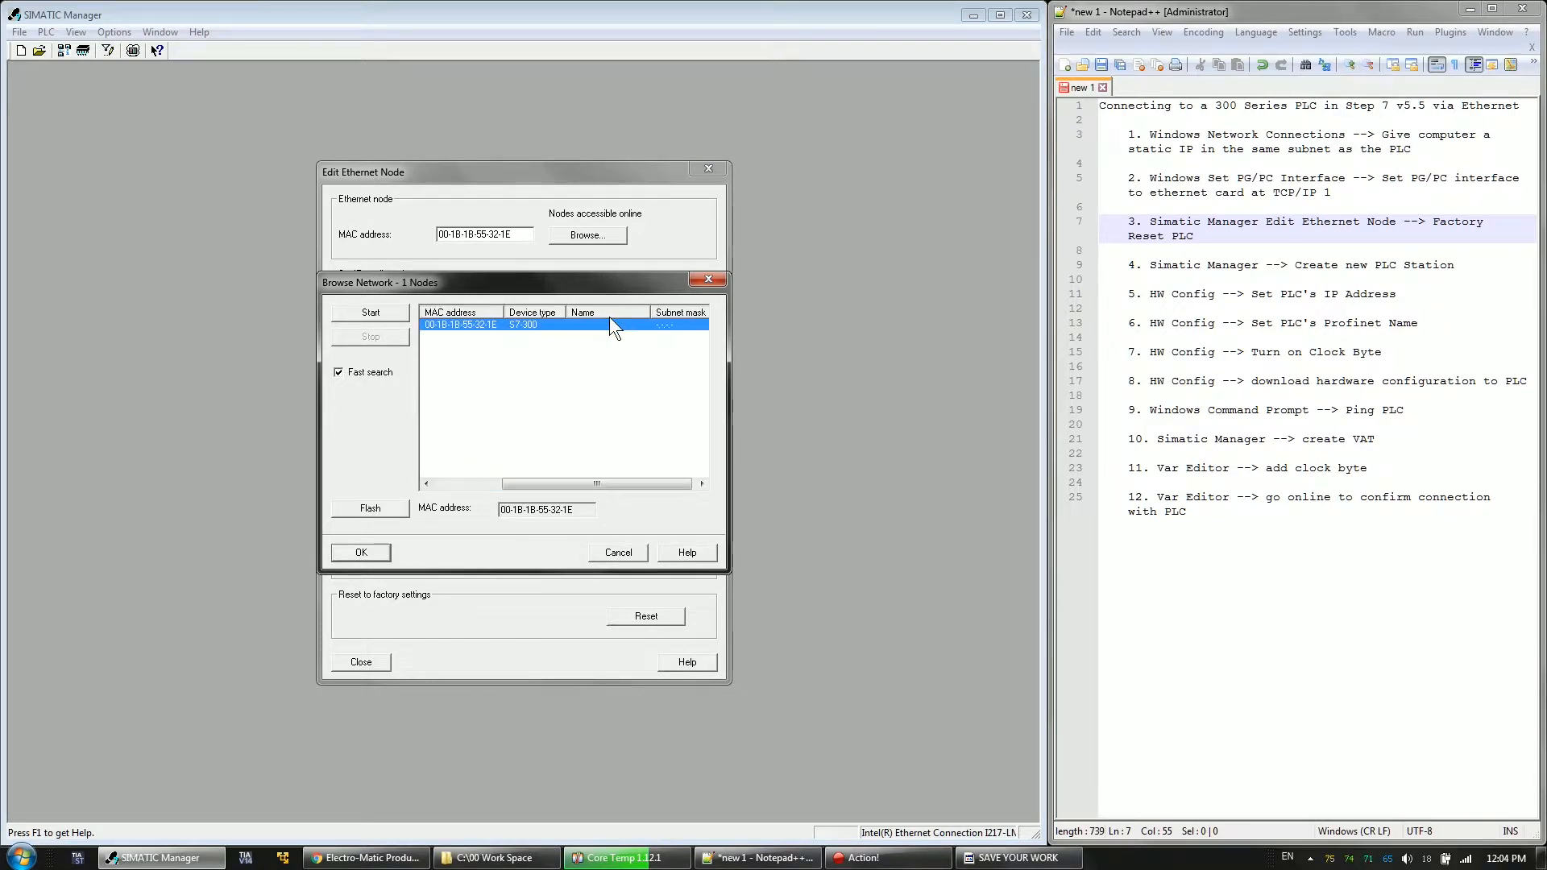
pyautogui.click(614, 552)
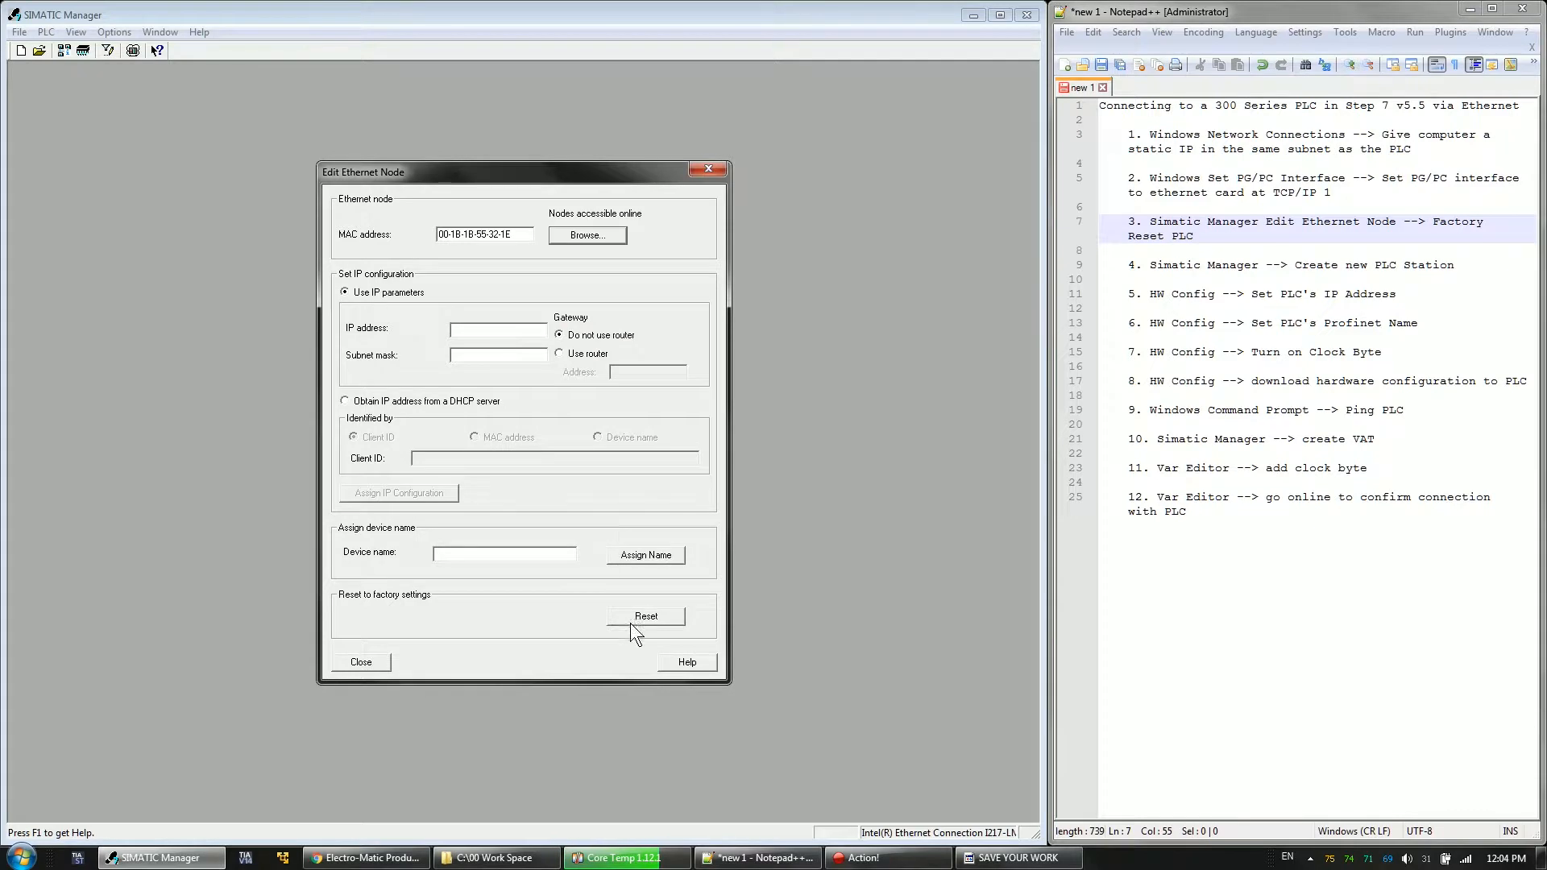
pyautogui.click(355, 662)
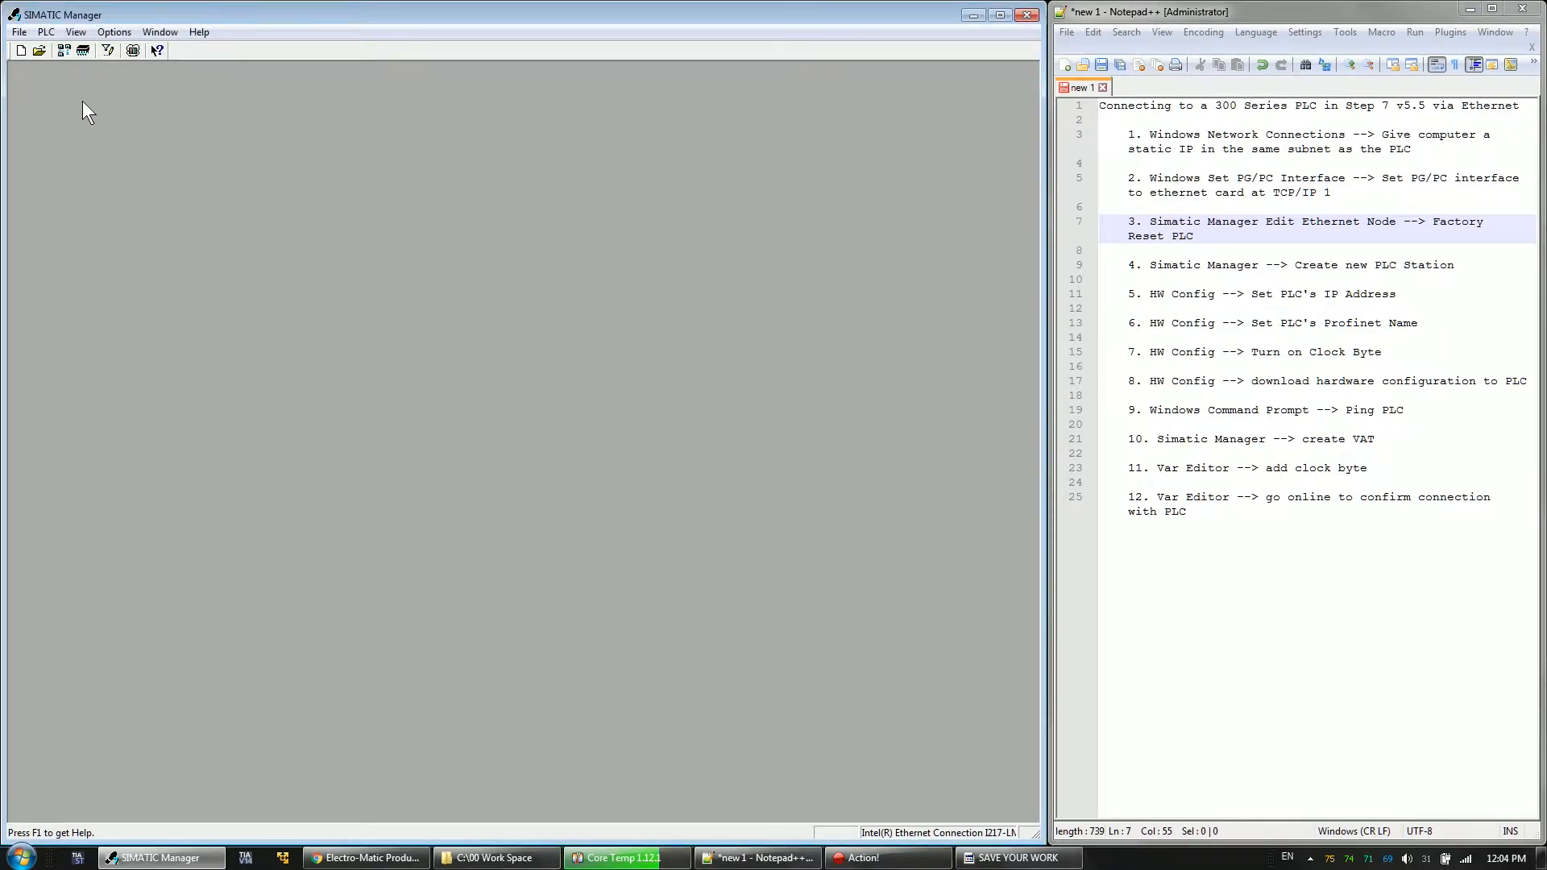
# - Mark item 4 in the notes and start a new project stored in C:\00 Work Space
pyautogui.click(1200, 266)
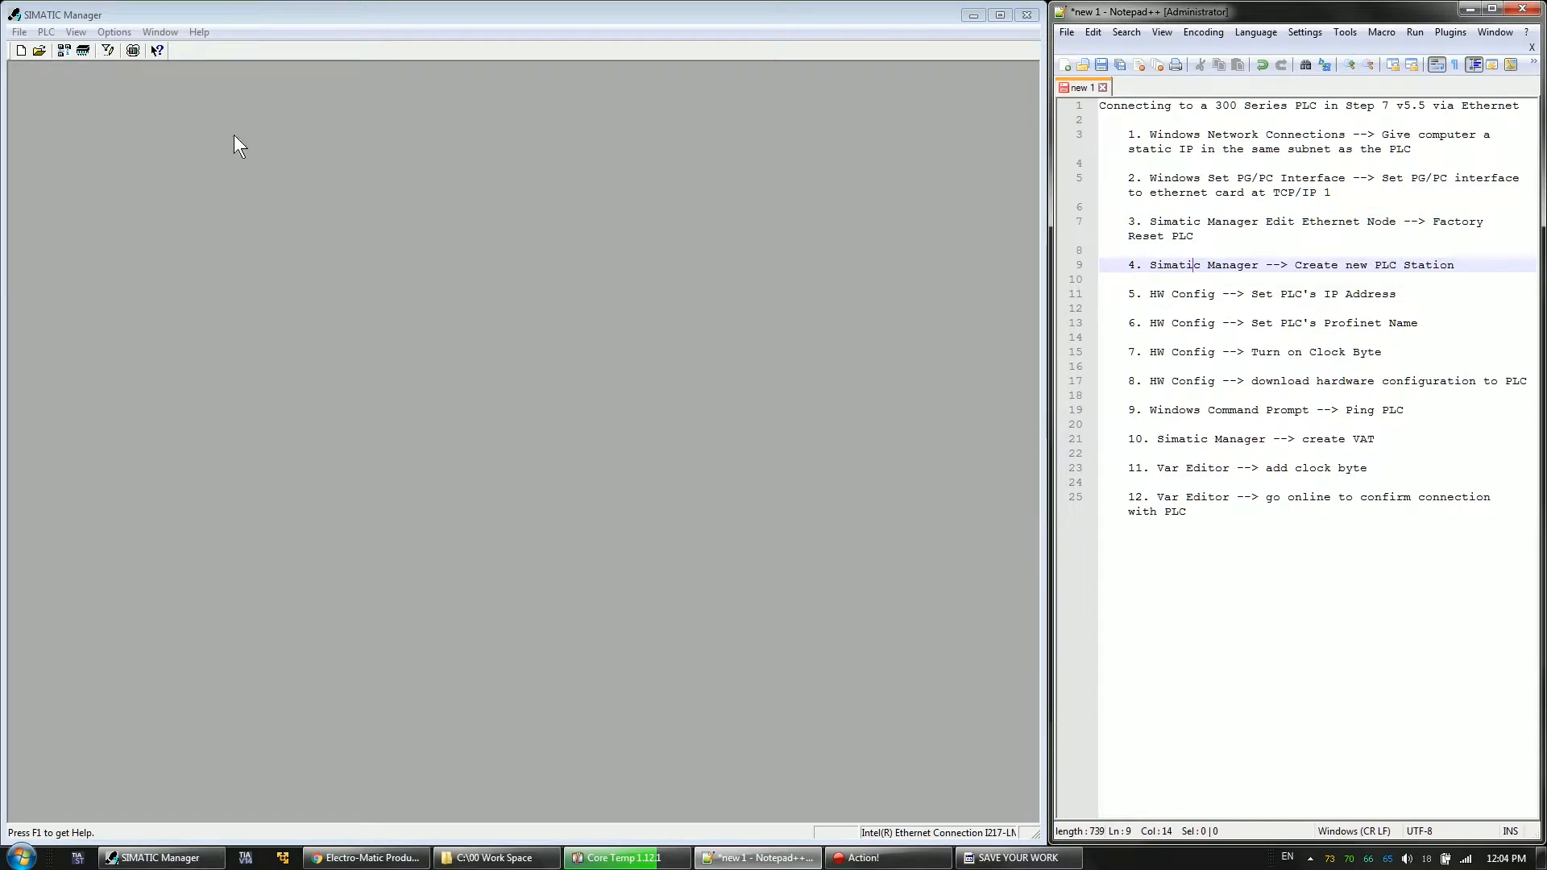
pyautogui.click(22, 52)
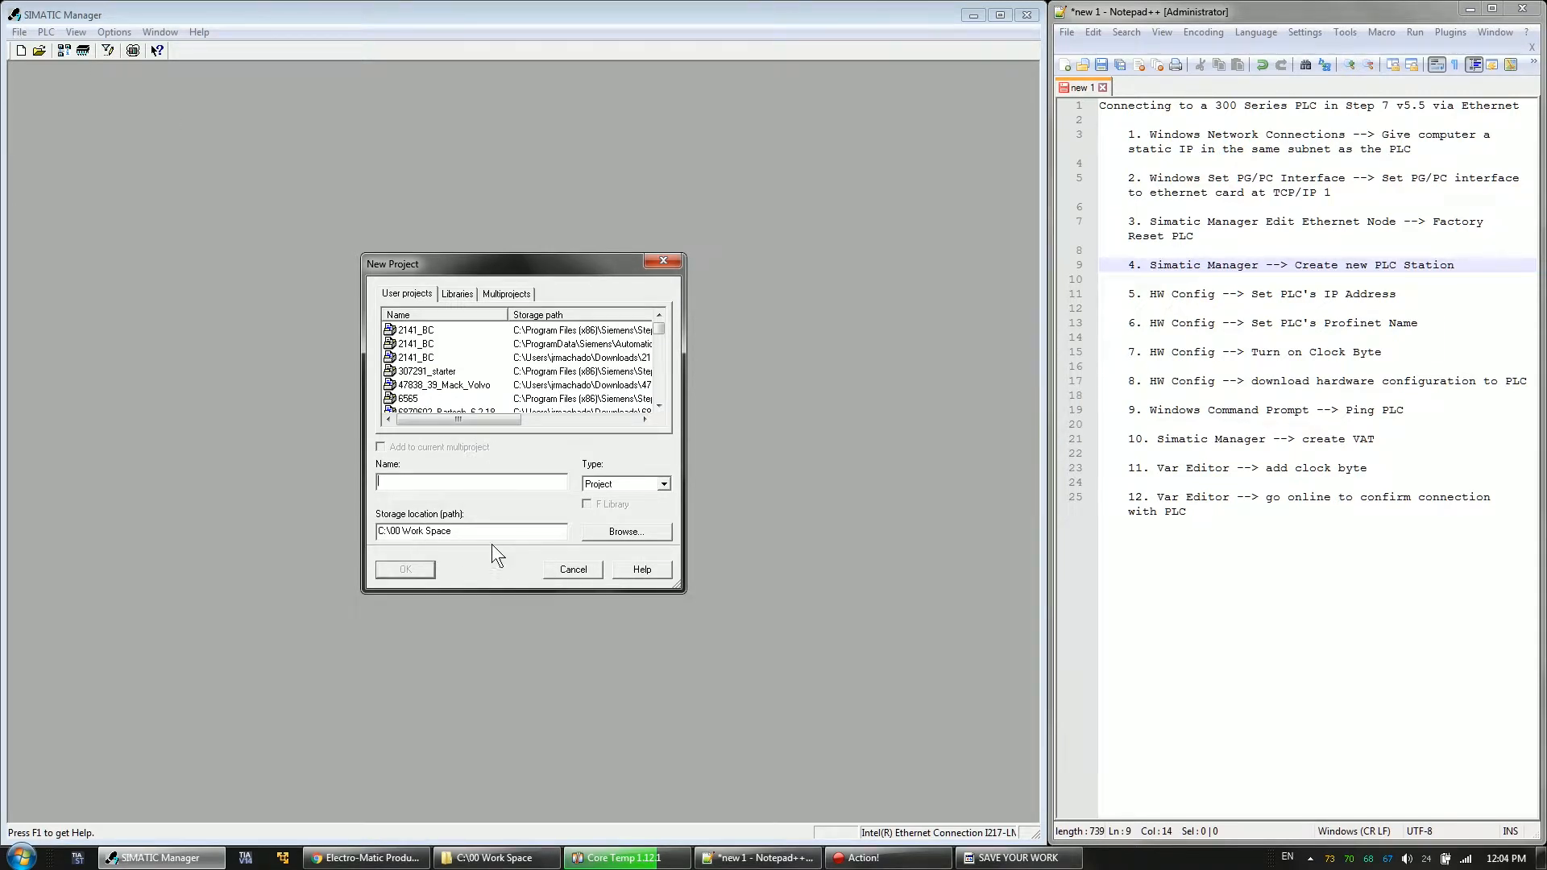
pyautogui.click(586, 533)
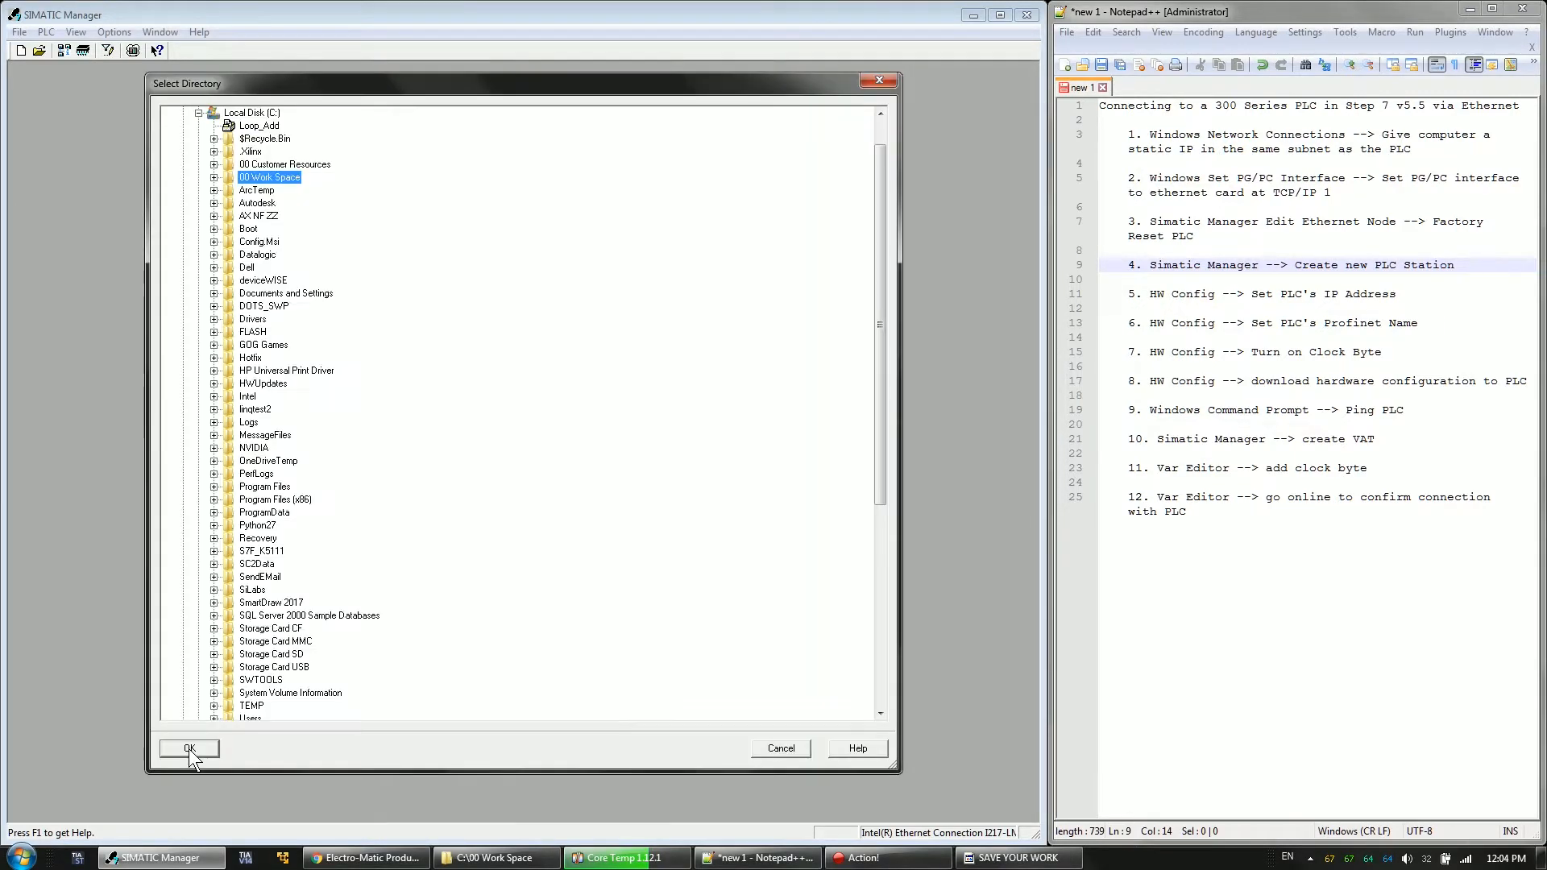
pyautogui.click(188, 749)
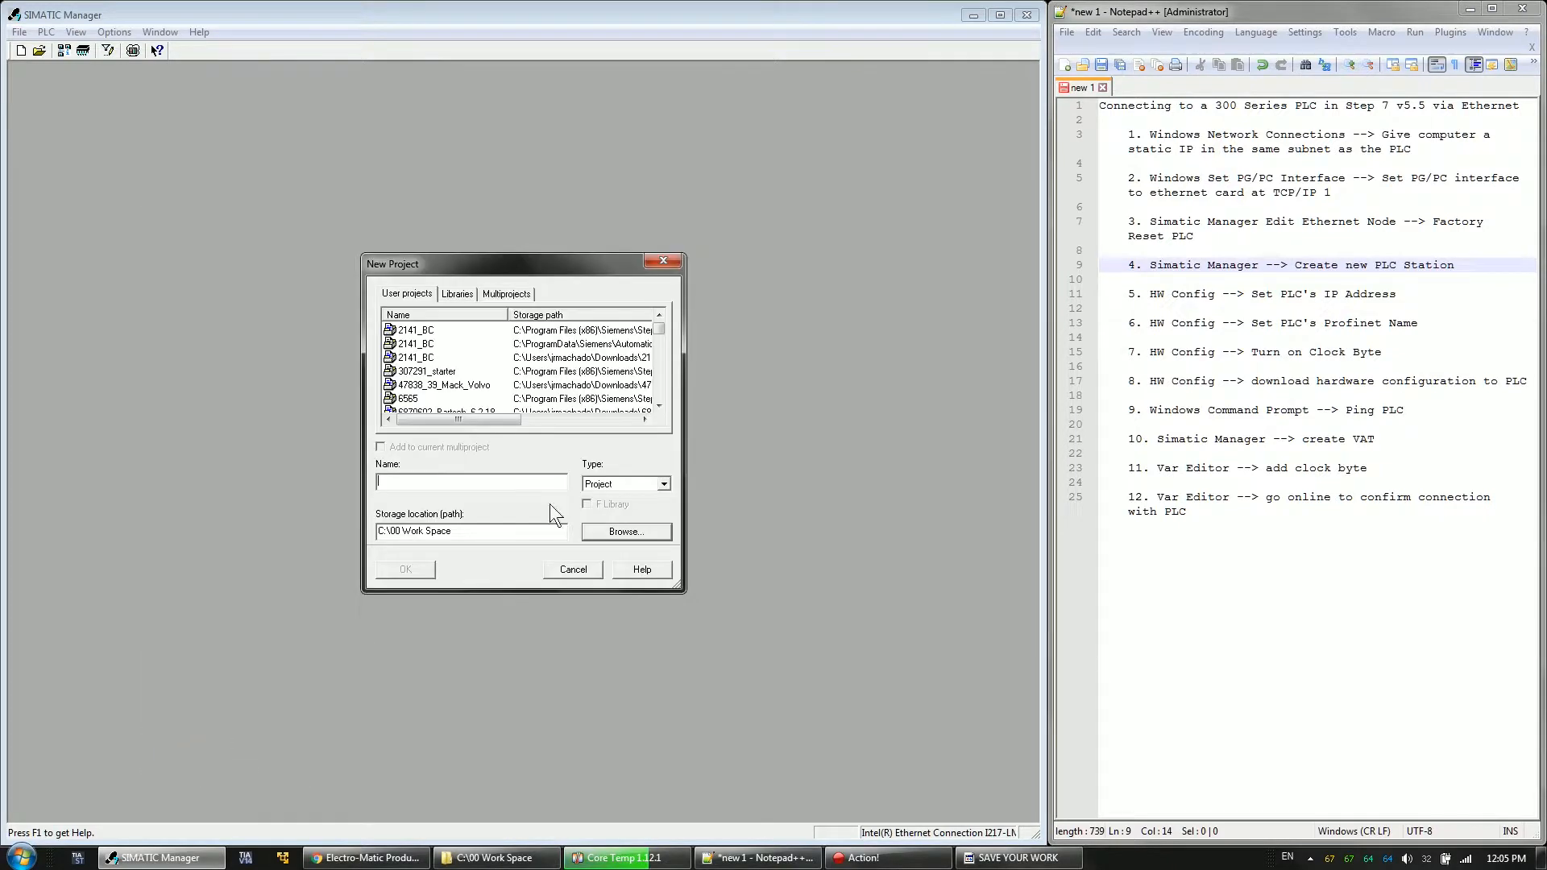
# - Name the new project ConnectPLC, create it, and maximize its project window
pyautogui.click(474, 481)
pyautogui.write('Connect P')
pyautogui.press('BackSpace')
pyautogui.press('BackSpace')
pyautogui.write('PLC')
pyautogui.click(389, 567)
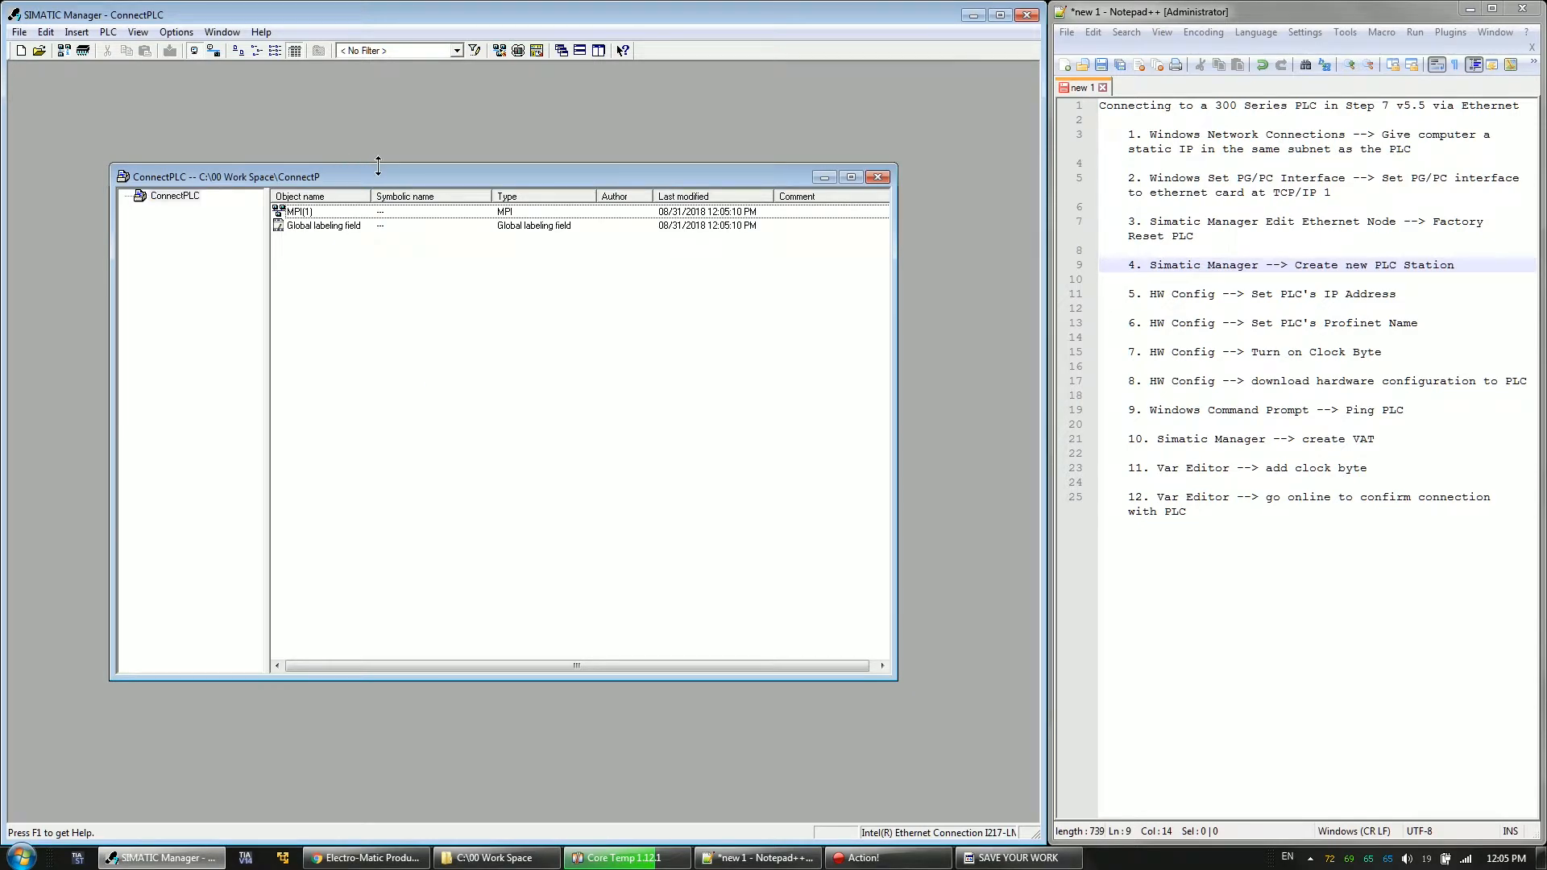
pyautogui.doubleClick(378, 175)
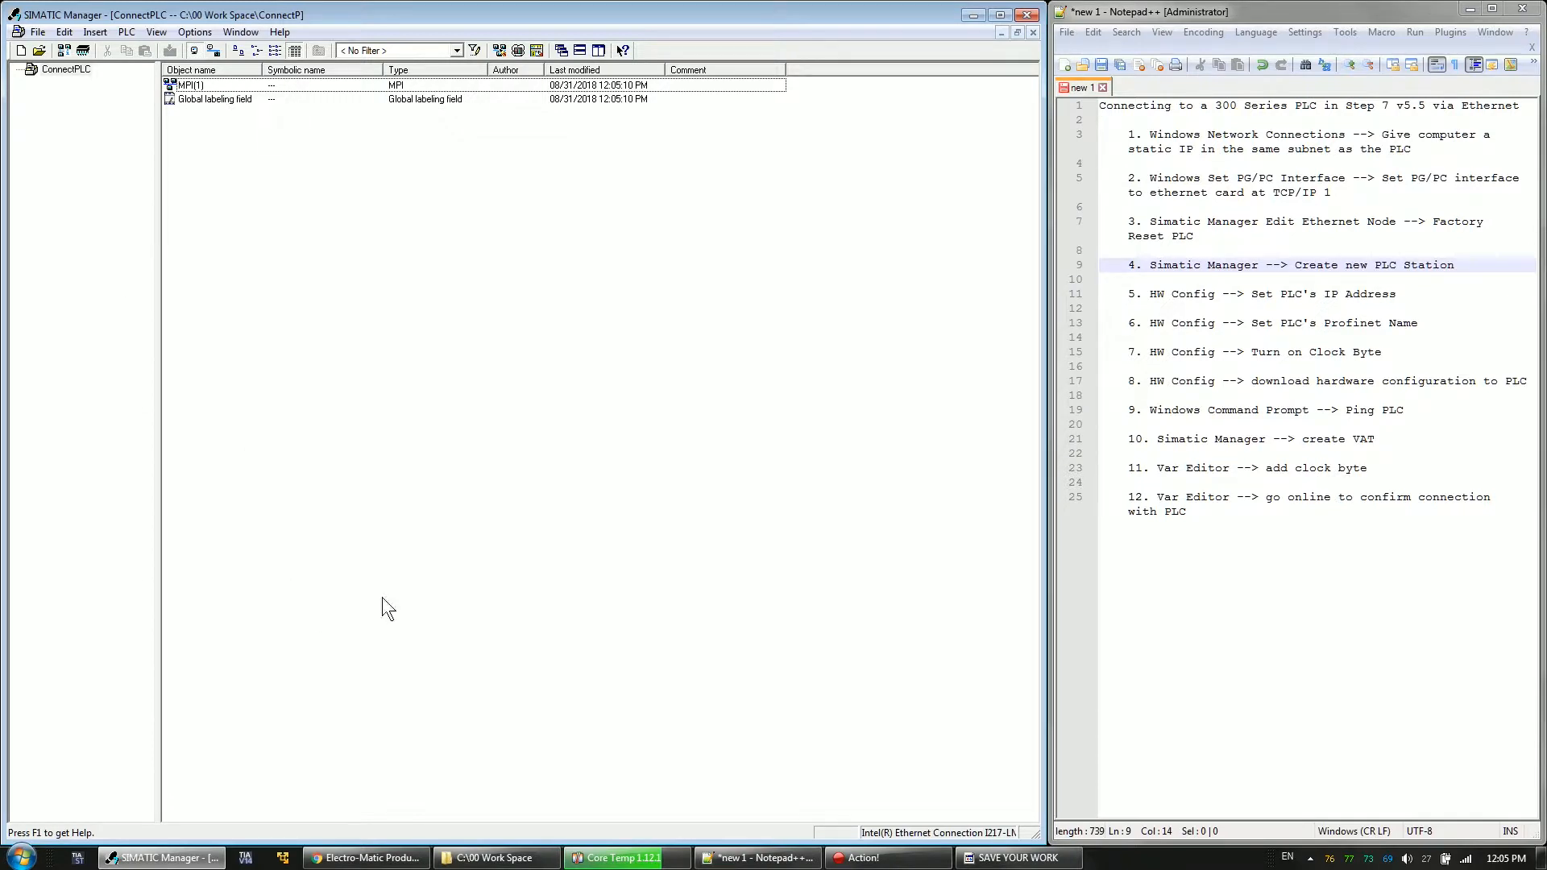
# - Insert a SIMATIC 300 Station into the ConnectPLC project
pyautogui.click(71, 69)
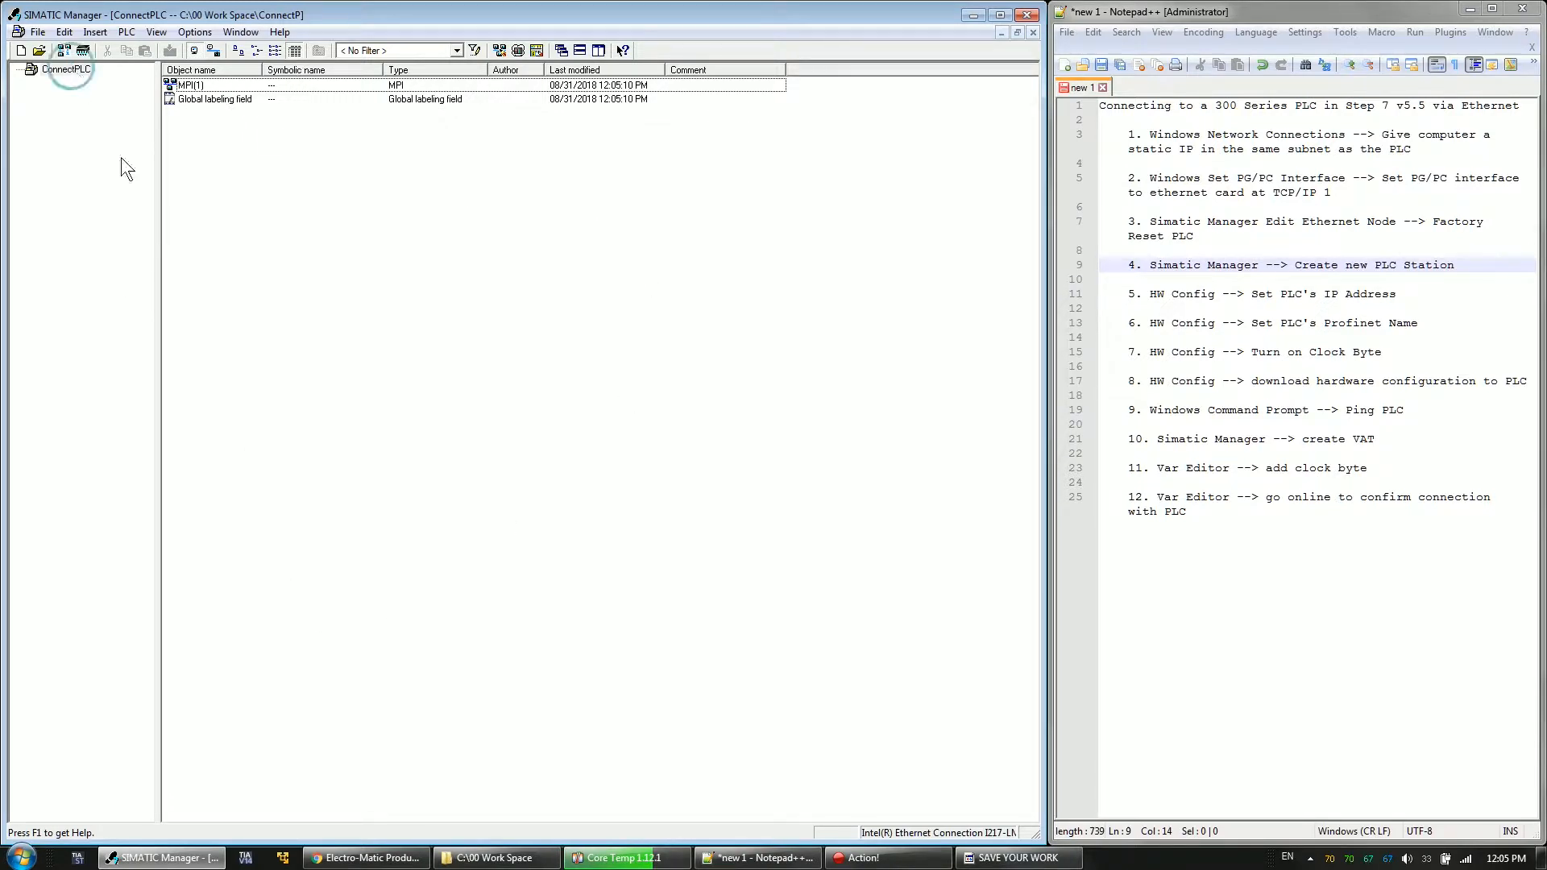
pyautogui.rightClick(71, 183)
pyautogui.moveTo(148, 279)
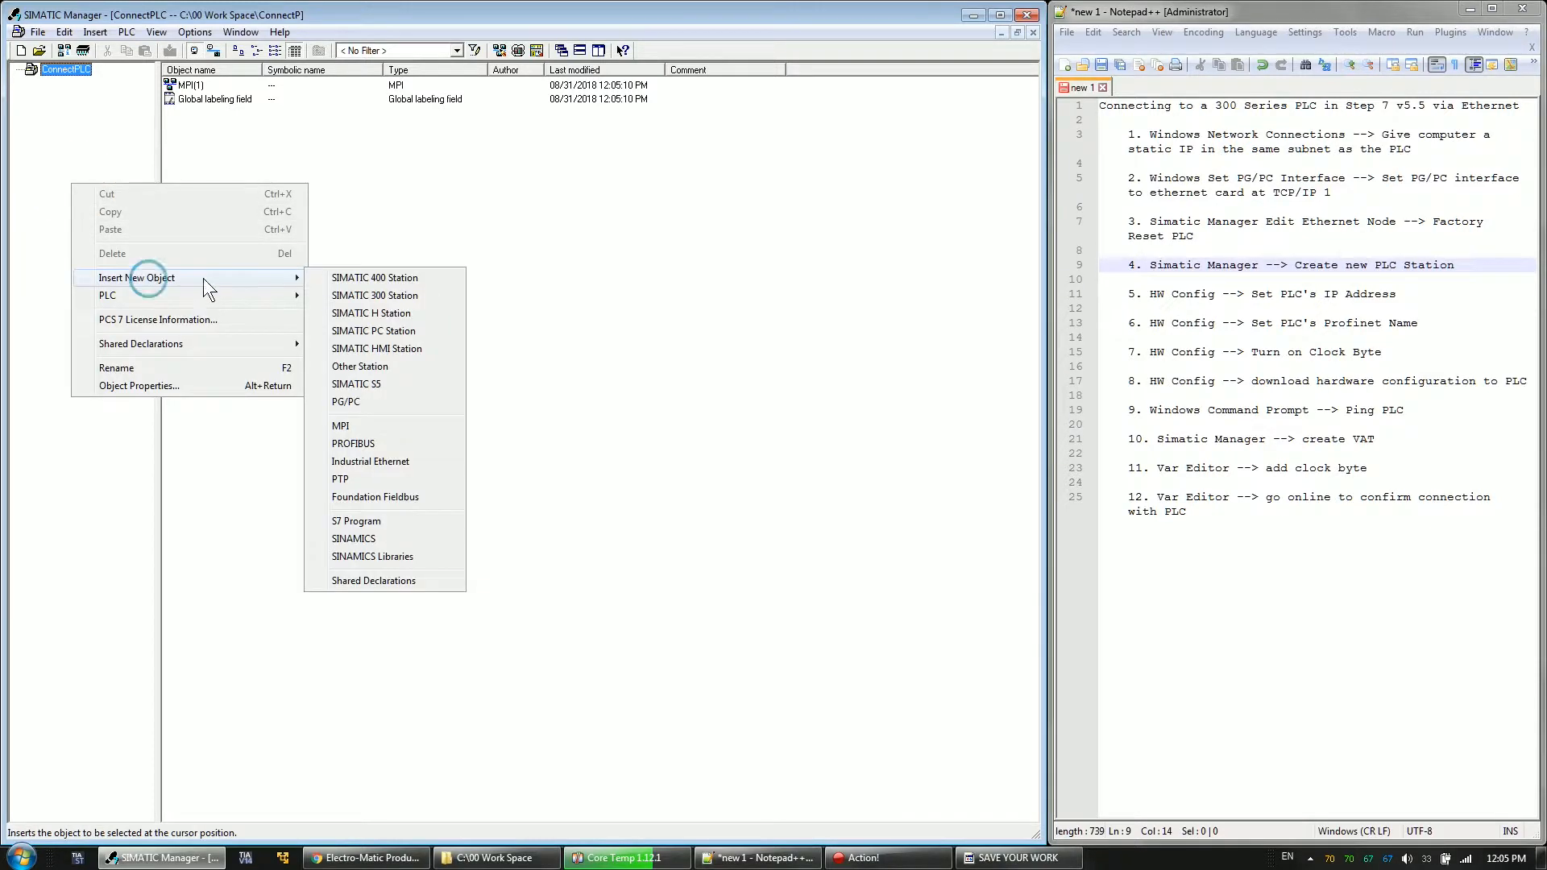
pyautogui.click(393, 294)
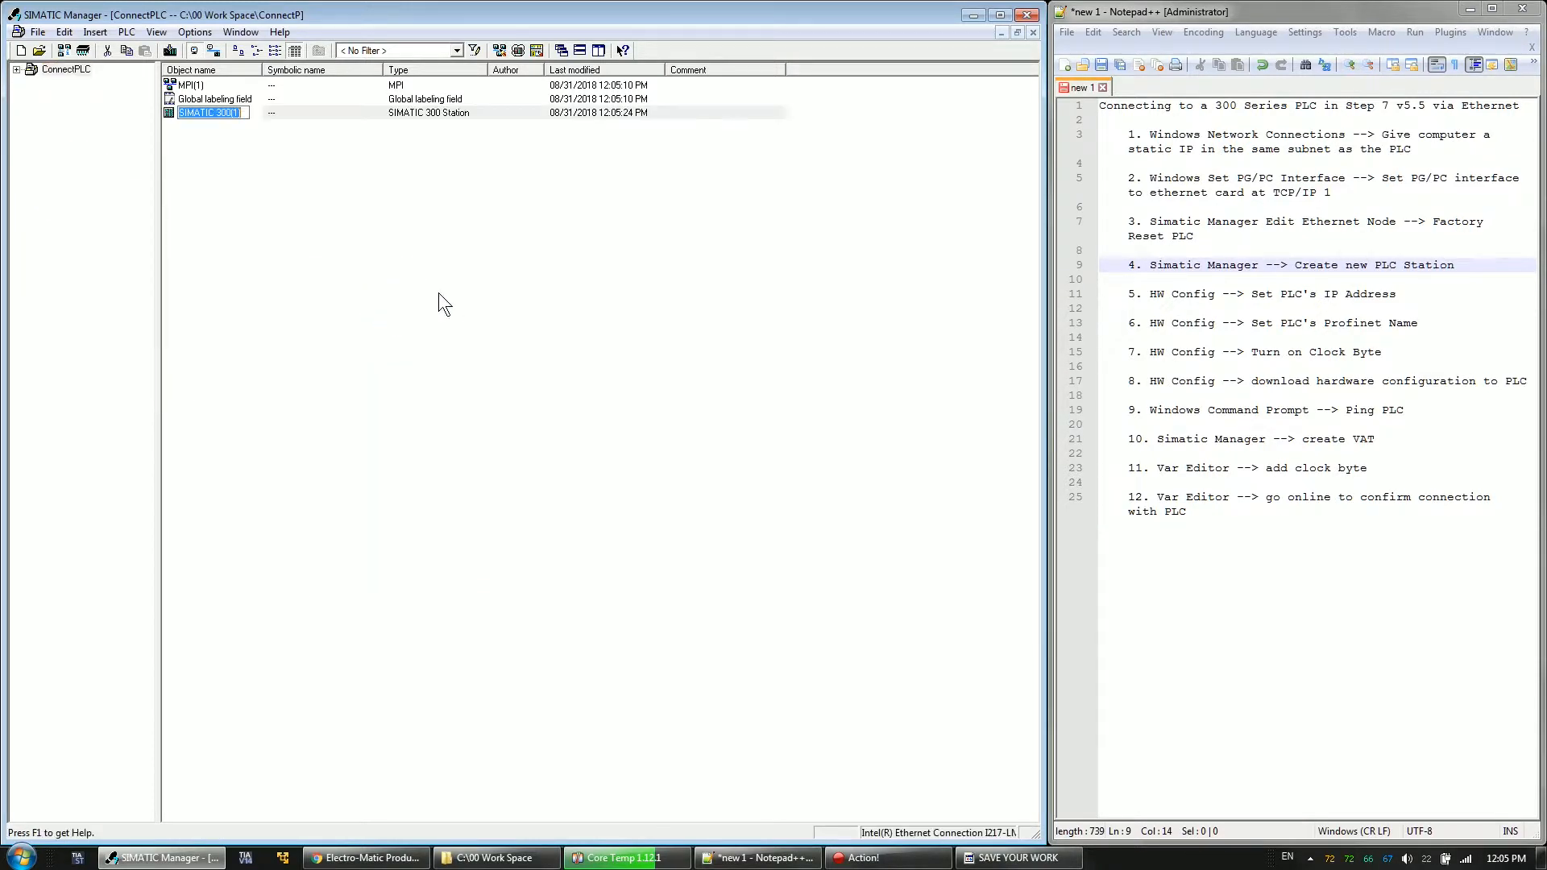
# - Expand the ConnectPLC project, select the new SIMATIC 300 station, and open its hardware configuration
pyautogui.click(16, 70)
pyautogui.click(80, 82)
pyautogui.doubleClick(206, 88)
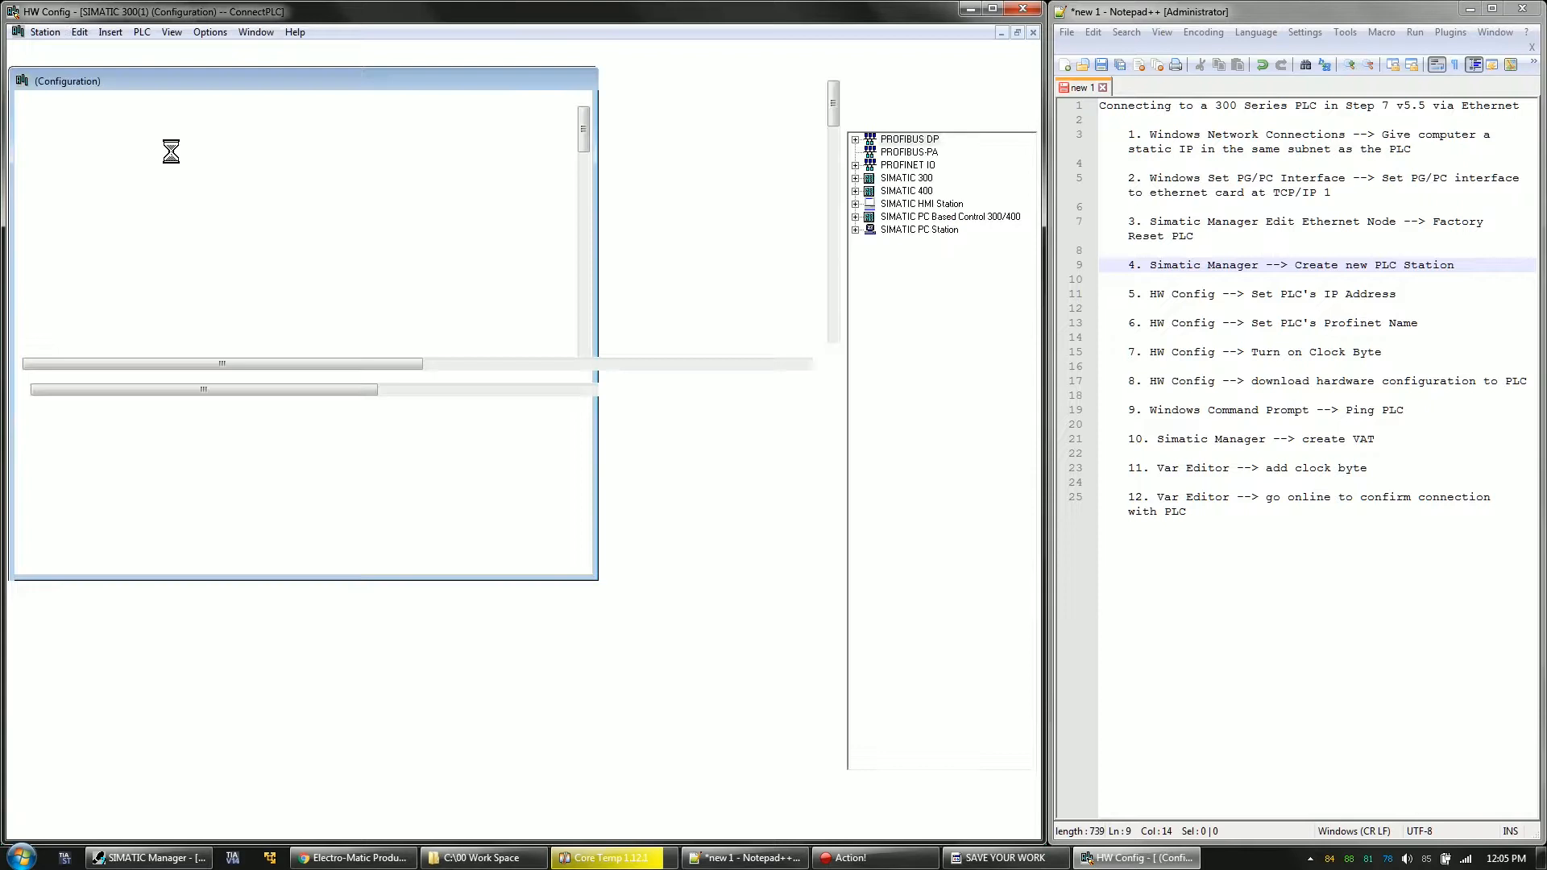
# - Hide the hardware catalog in HW Config and show it again
pyautogui.rightClick(115, 146)
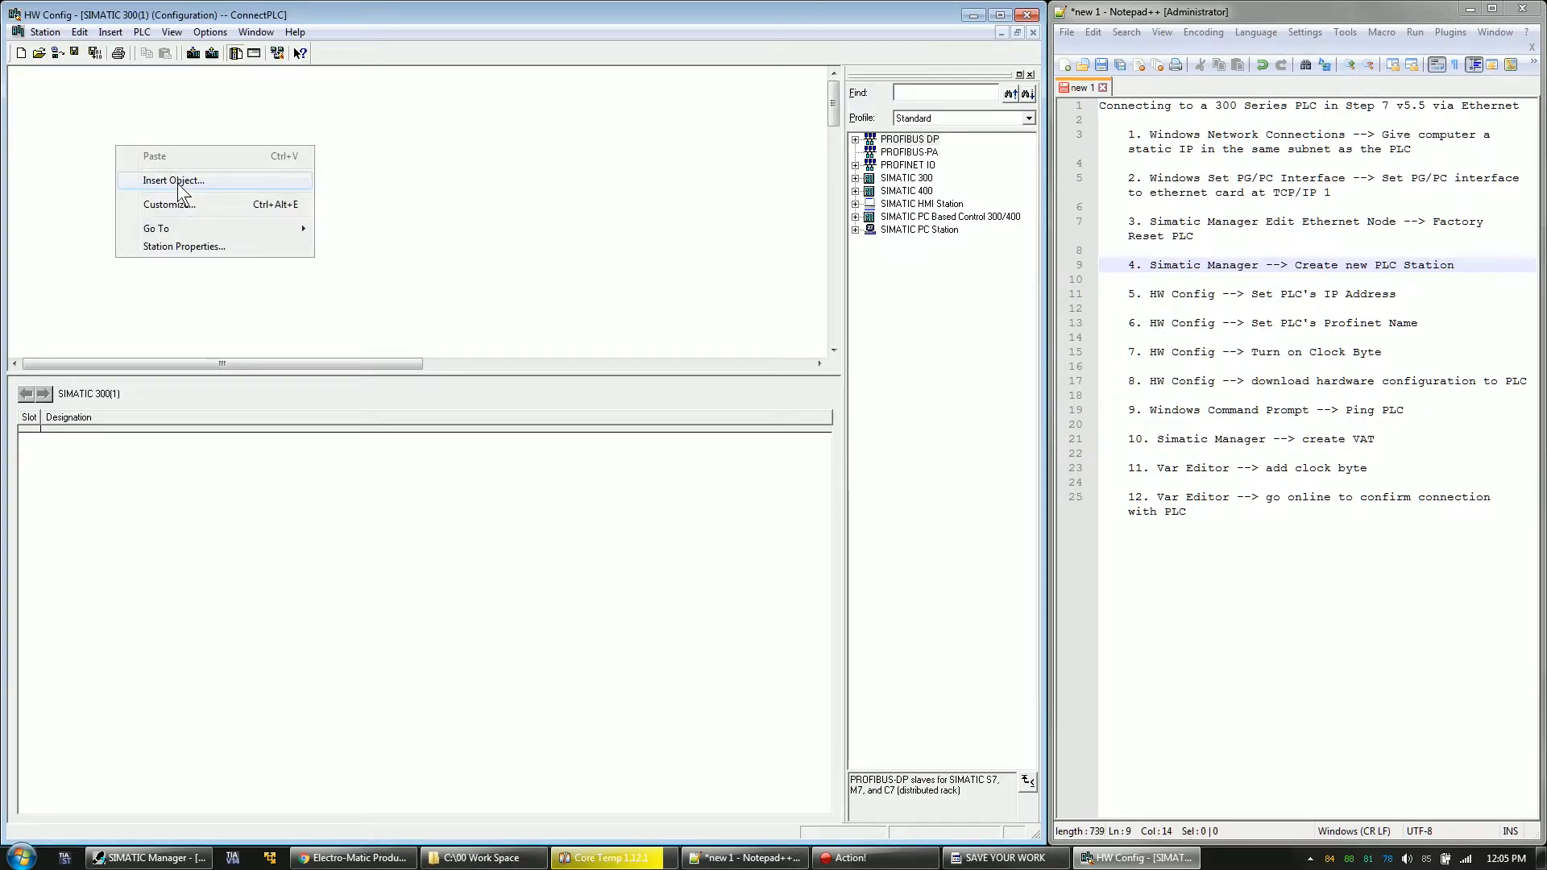
pyautogui.click(593, 156)
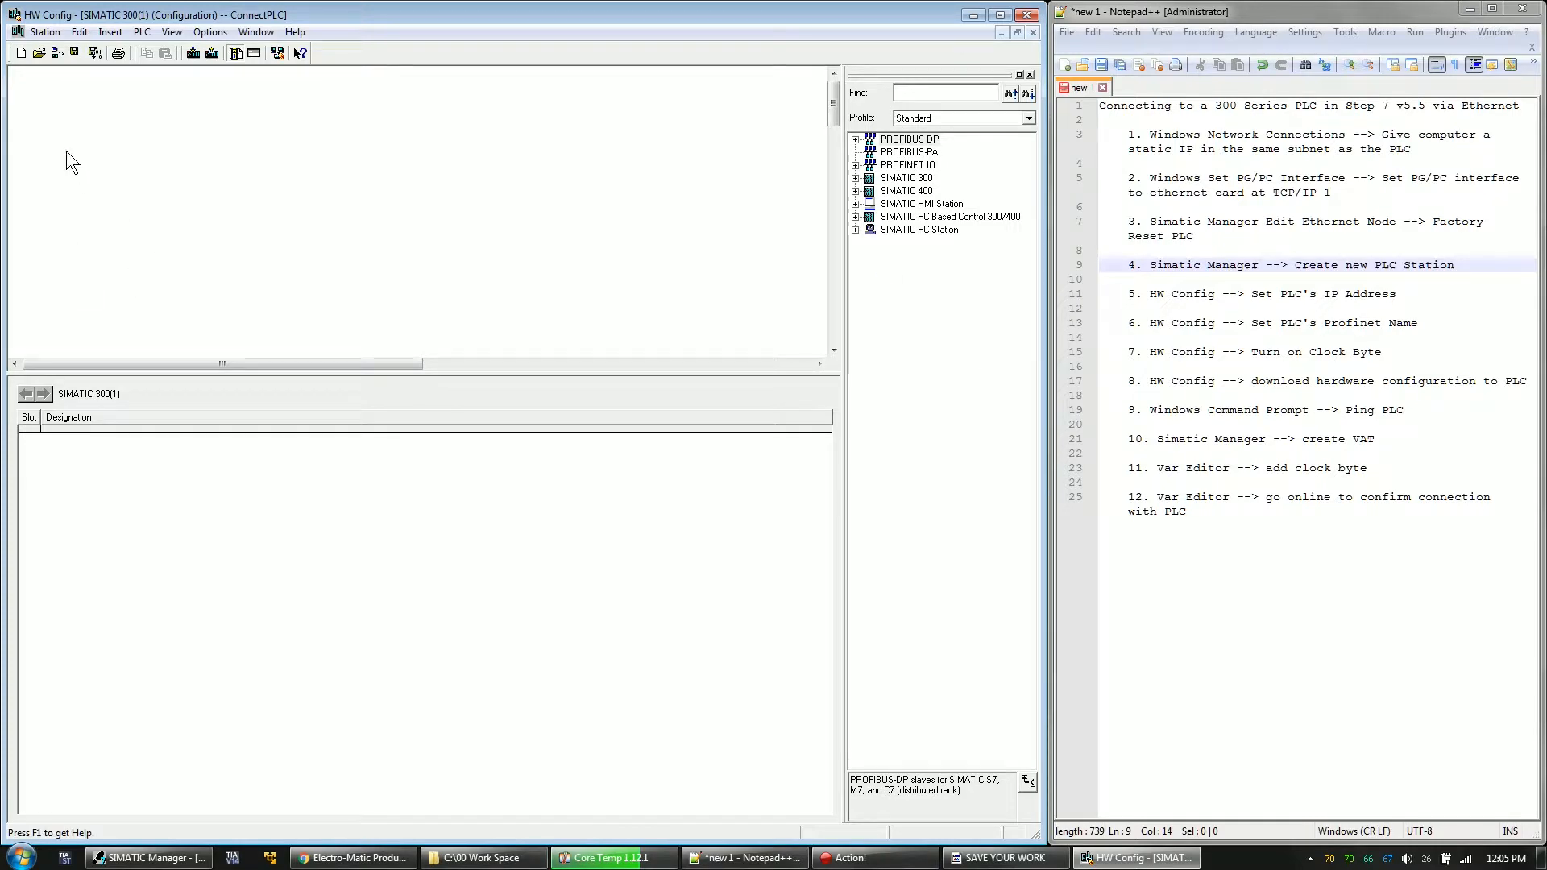
pyautogui.click(172, 32)
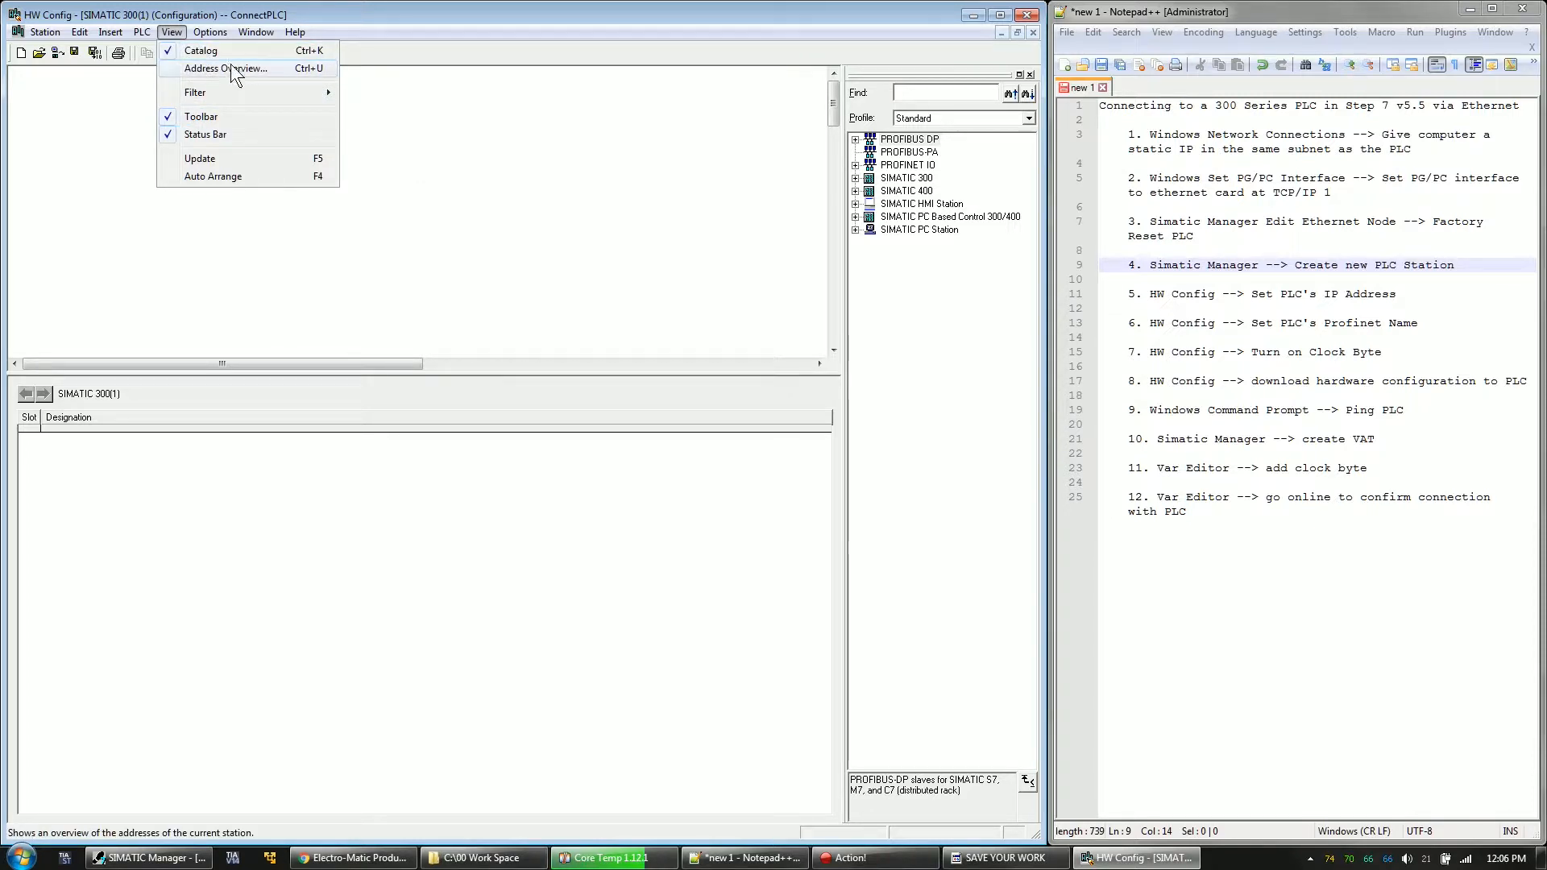
pyautogui.click(256, 32)
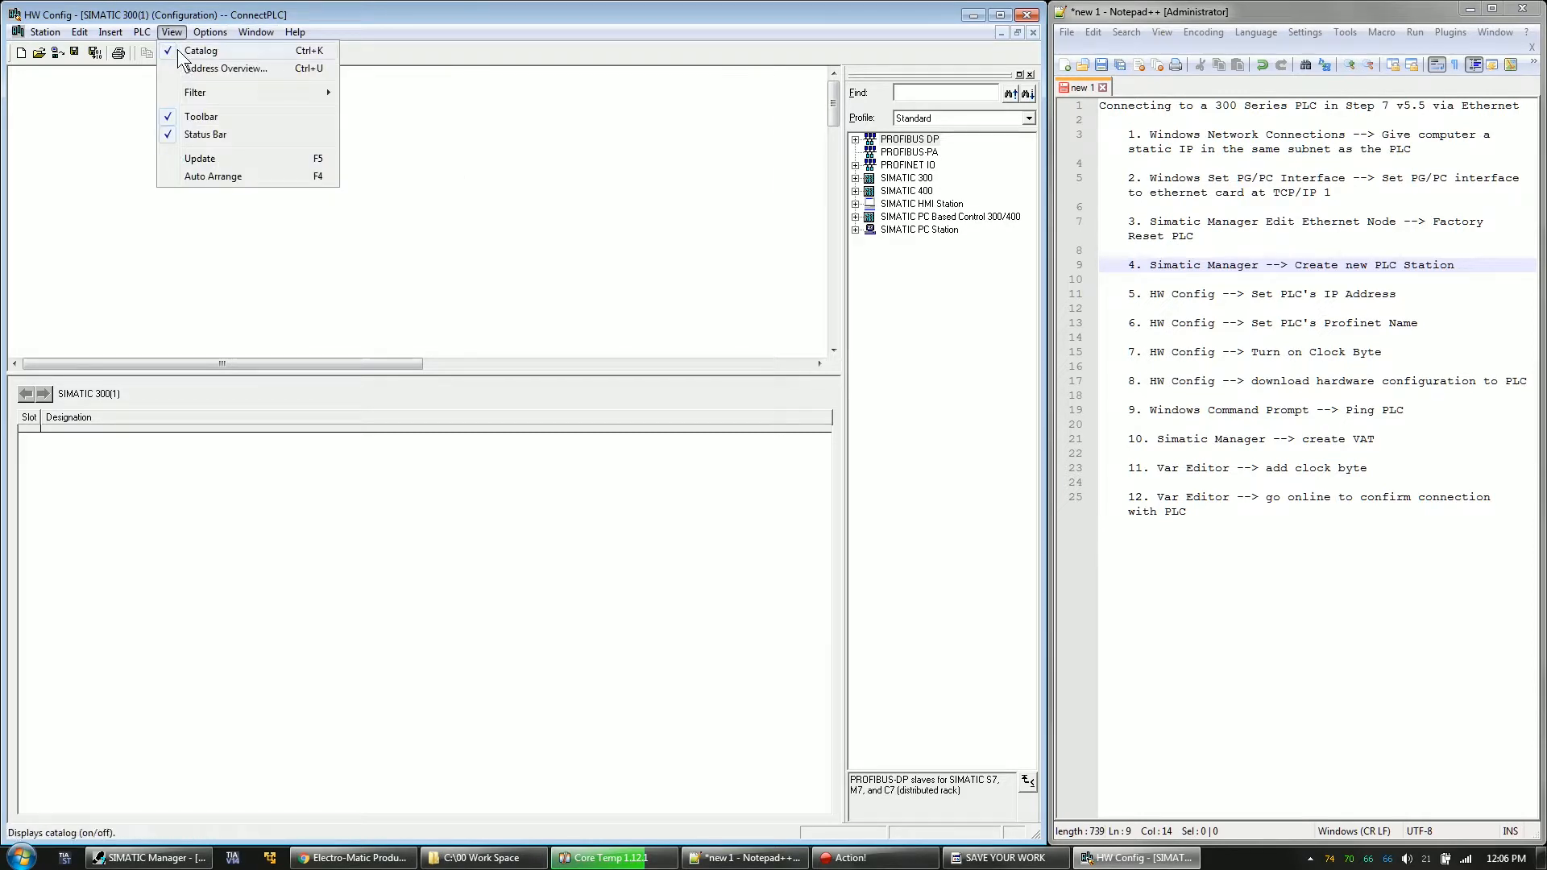
pyautogui.click(177, 50)
pyautogui.click(173, 32)
pyautogui.click(180, 50)
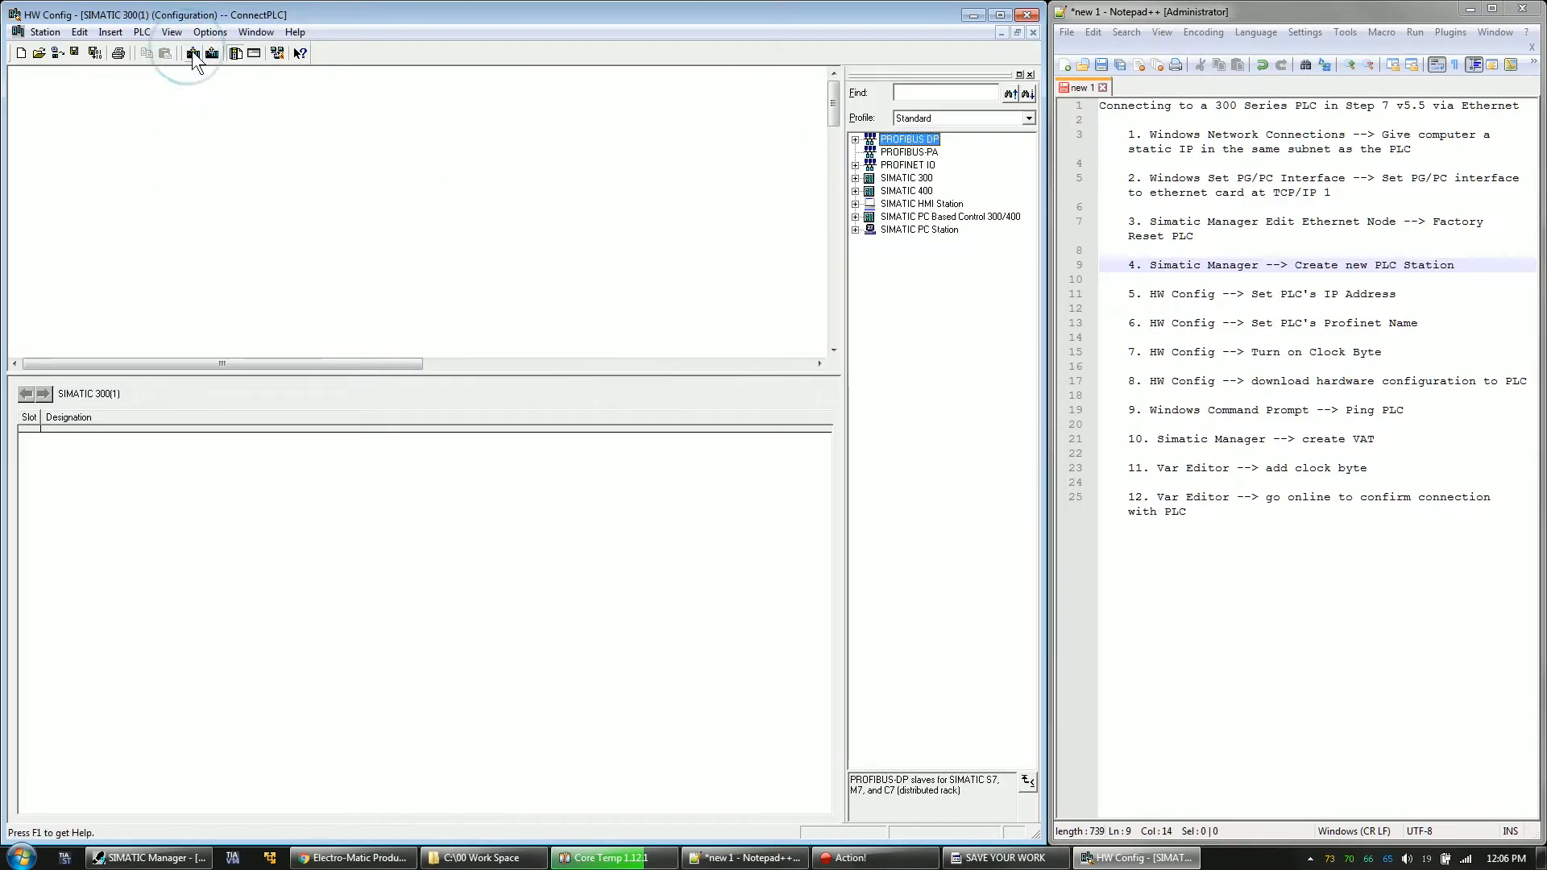
# - Insert a SIMATIC 300 universal rack (UR) as rack 0 and accept its properties
pyautogui.rightClick(100, 127)
pyautogui.click(166, 157)
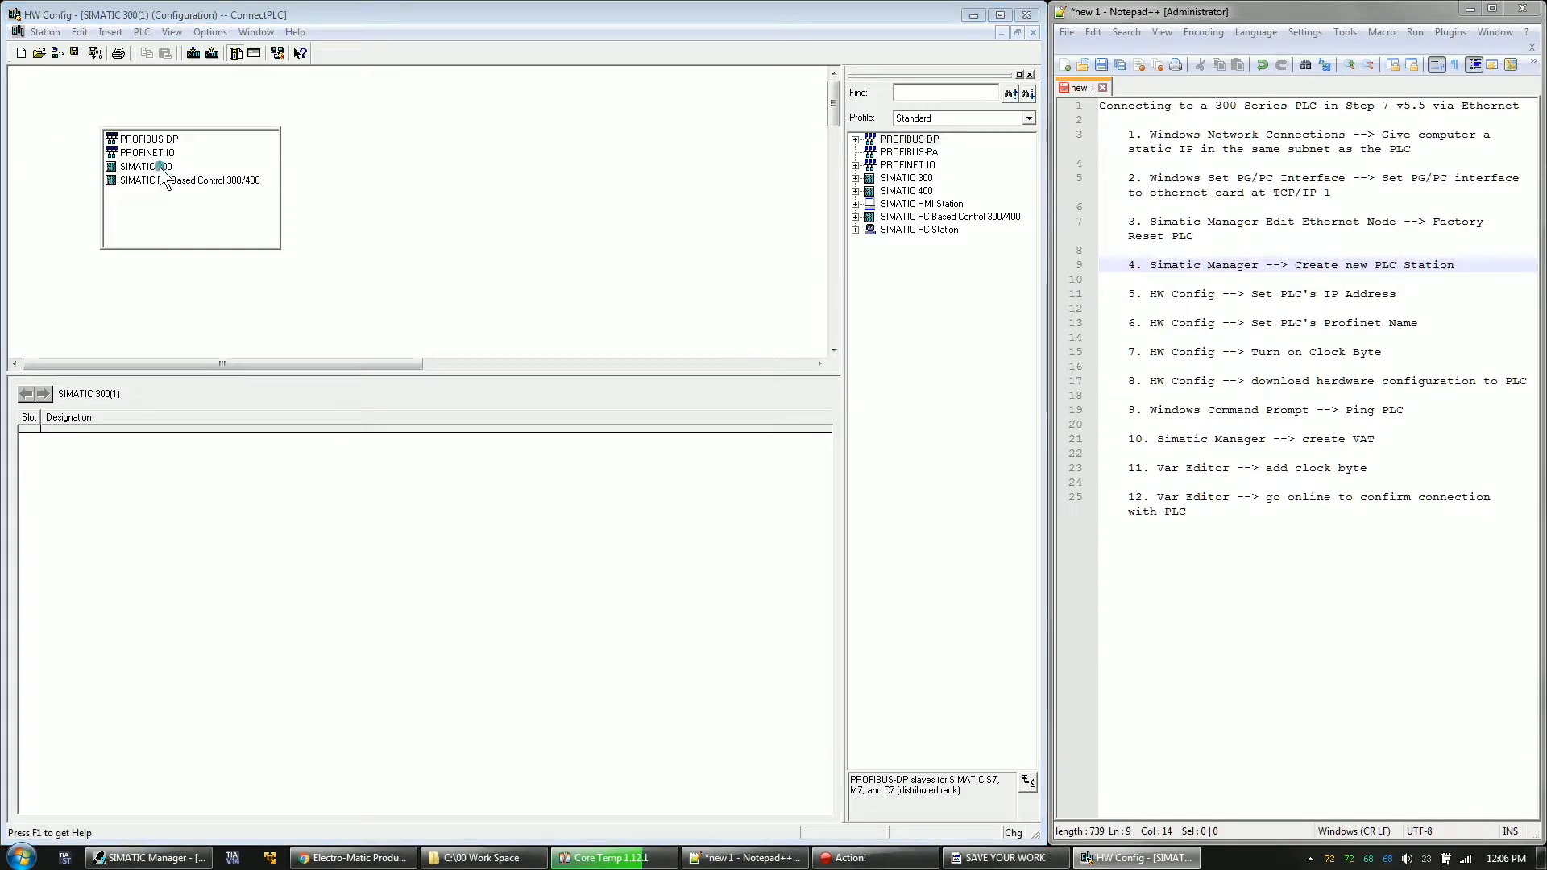
pyautogui.moveTo(158, 166)
pyautogui.click(232, 214)
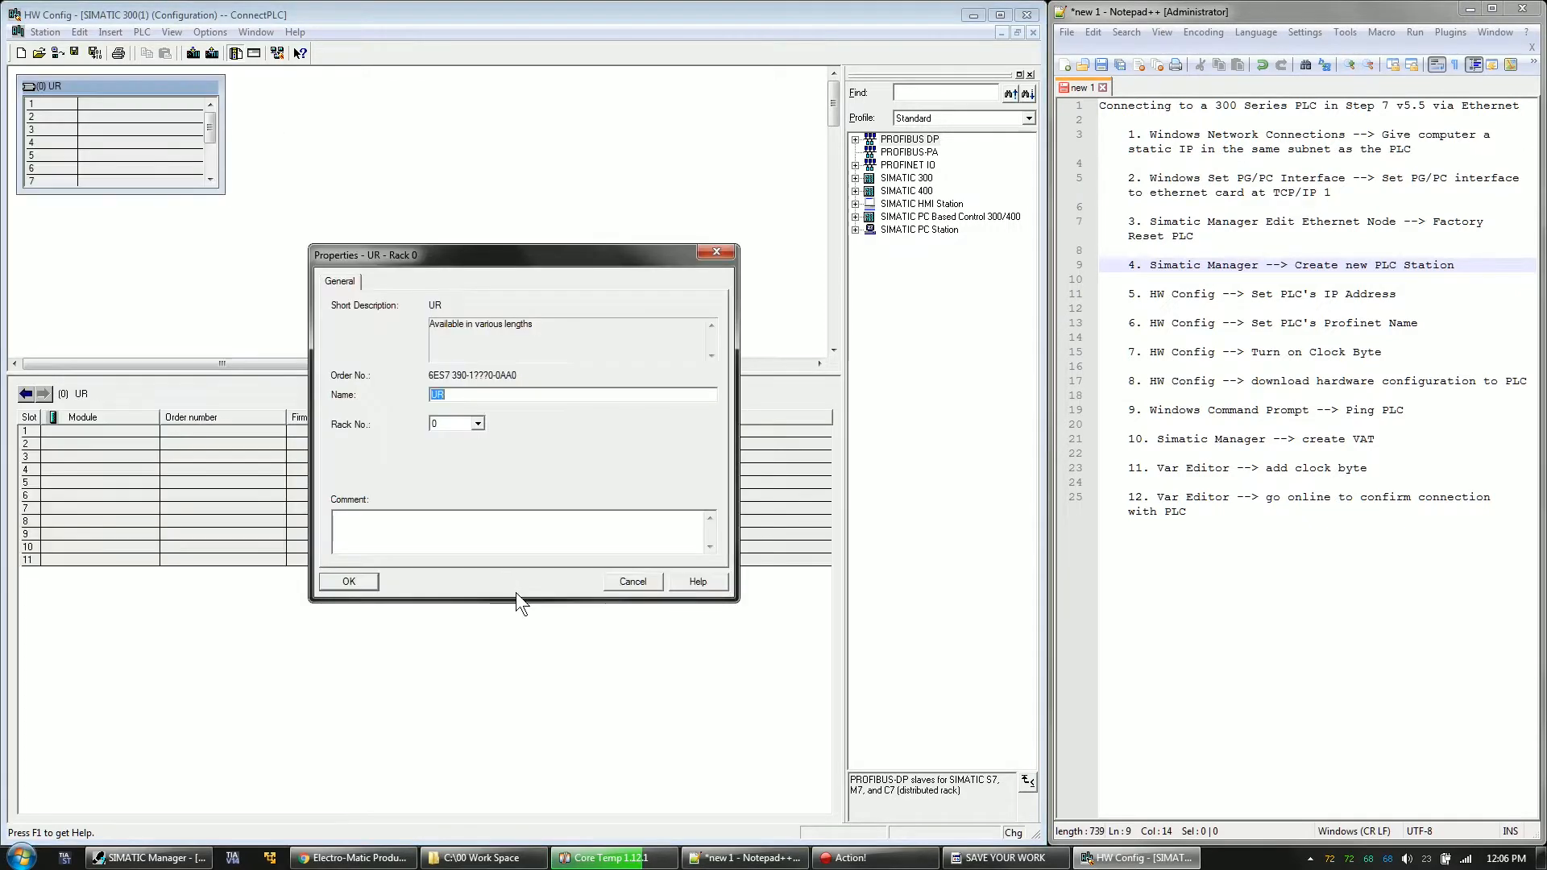
pyautogui.click(358, 581)
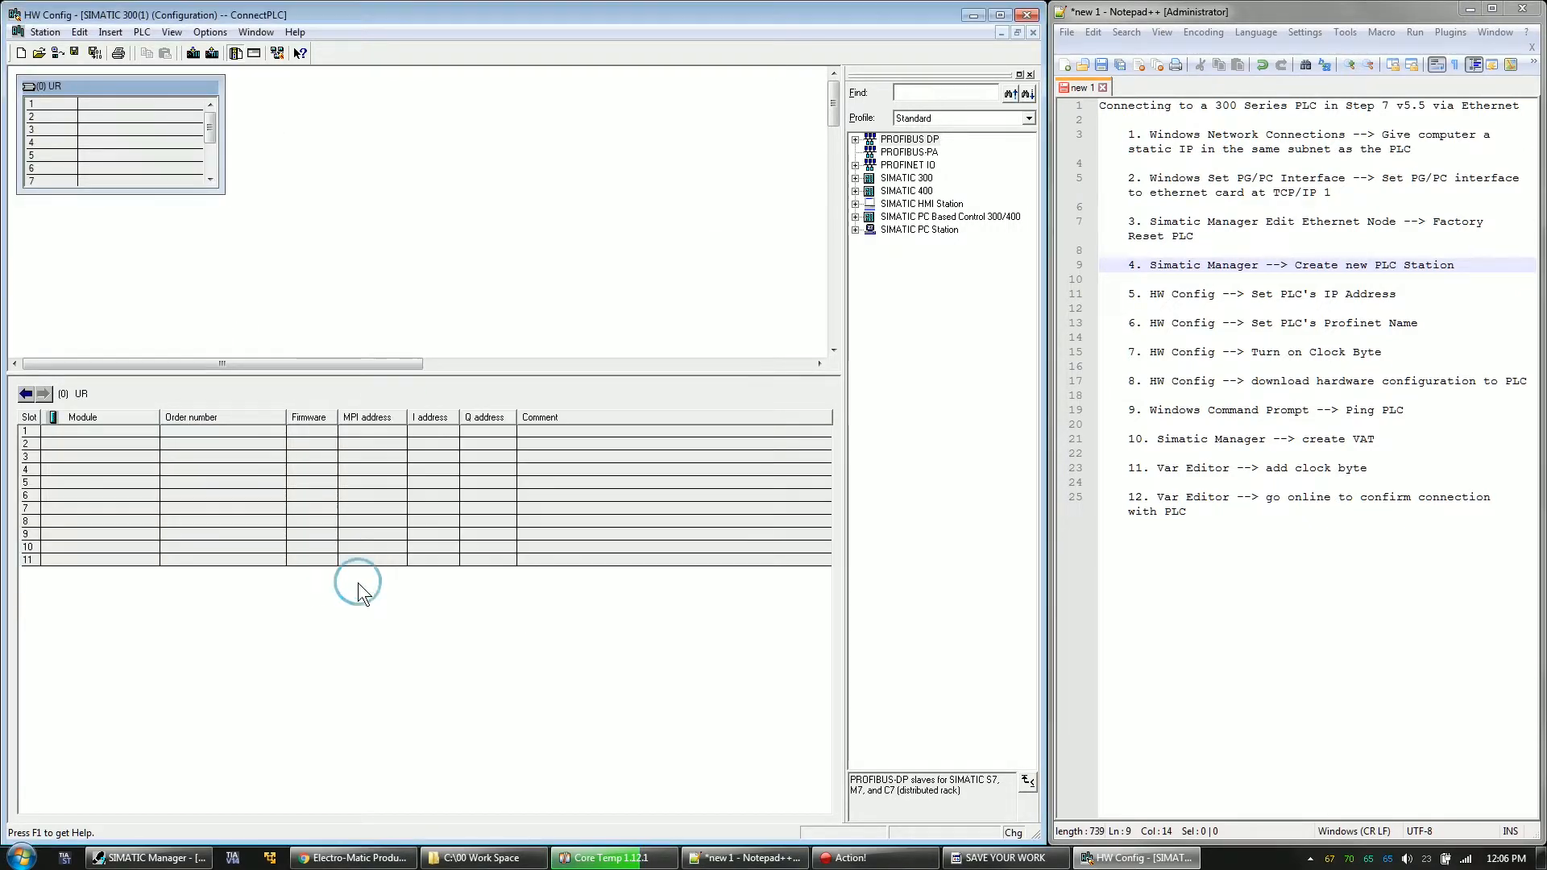
# - Insert CPU 317F-2 PN/DP, order number 6ES7 317-2FK14-0AB0, firmware V3.2, into slot 2 of the rack
pyautogui.click(142, 117)
pyautogui.rightClick(142, 118)
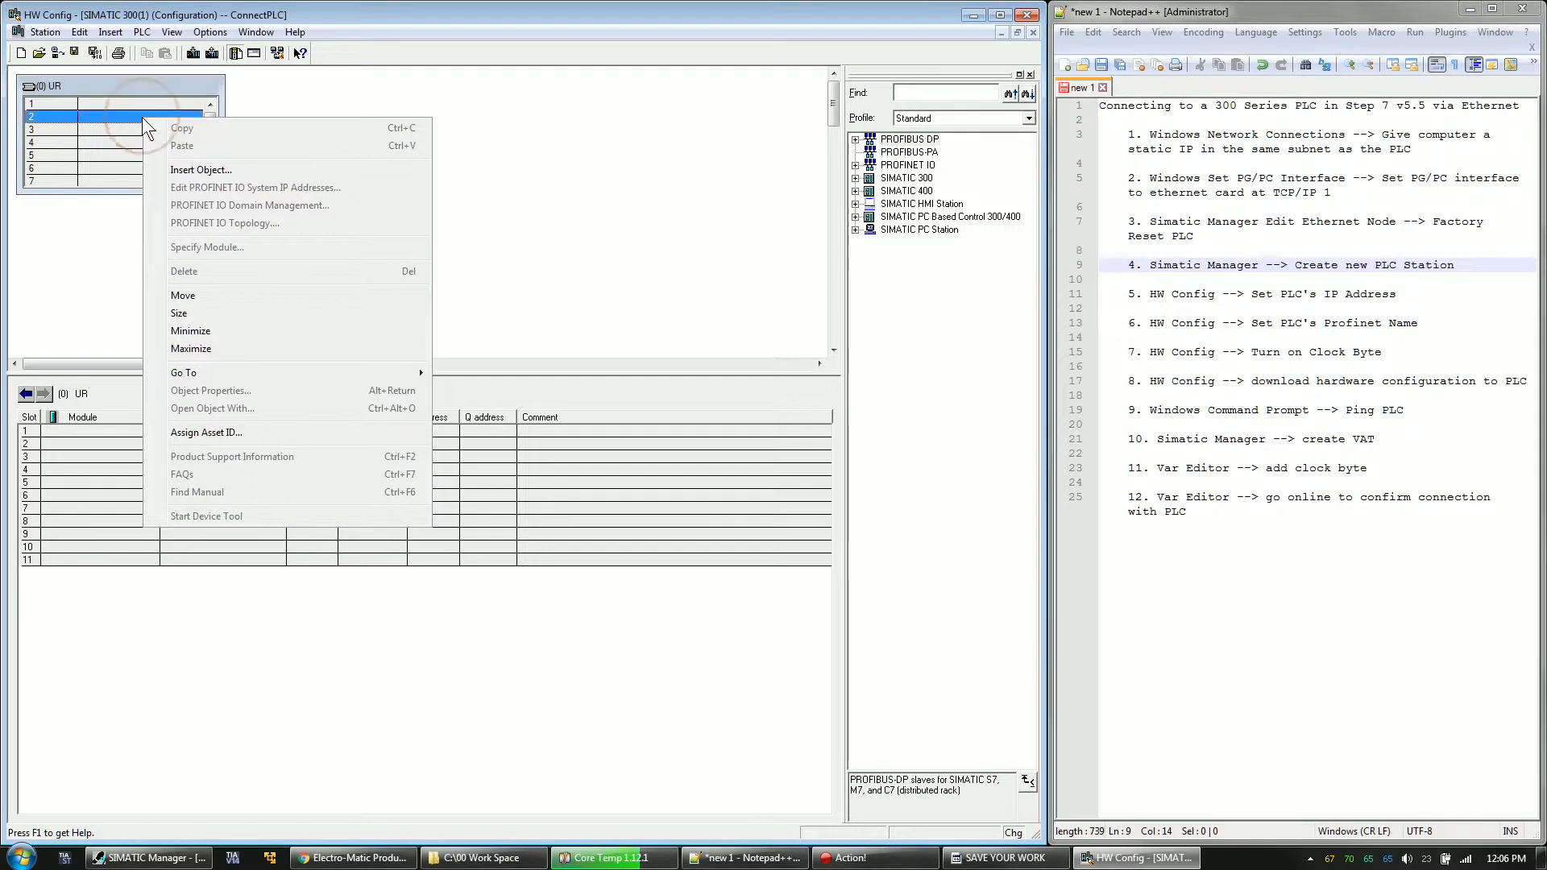
pyautogui.click(206, 169)
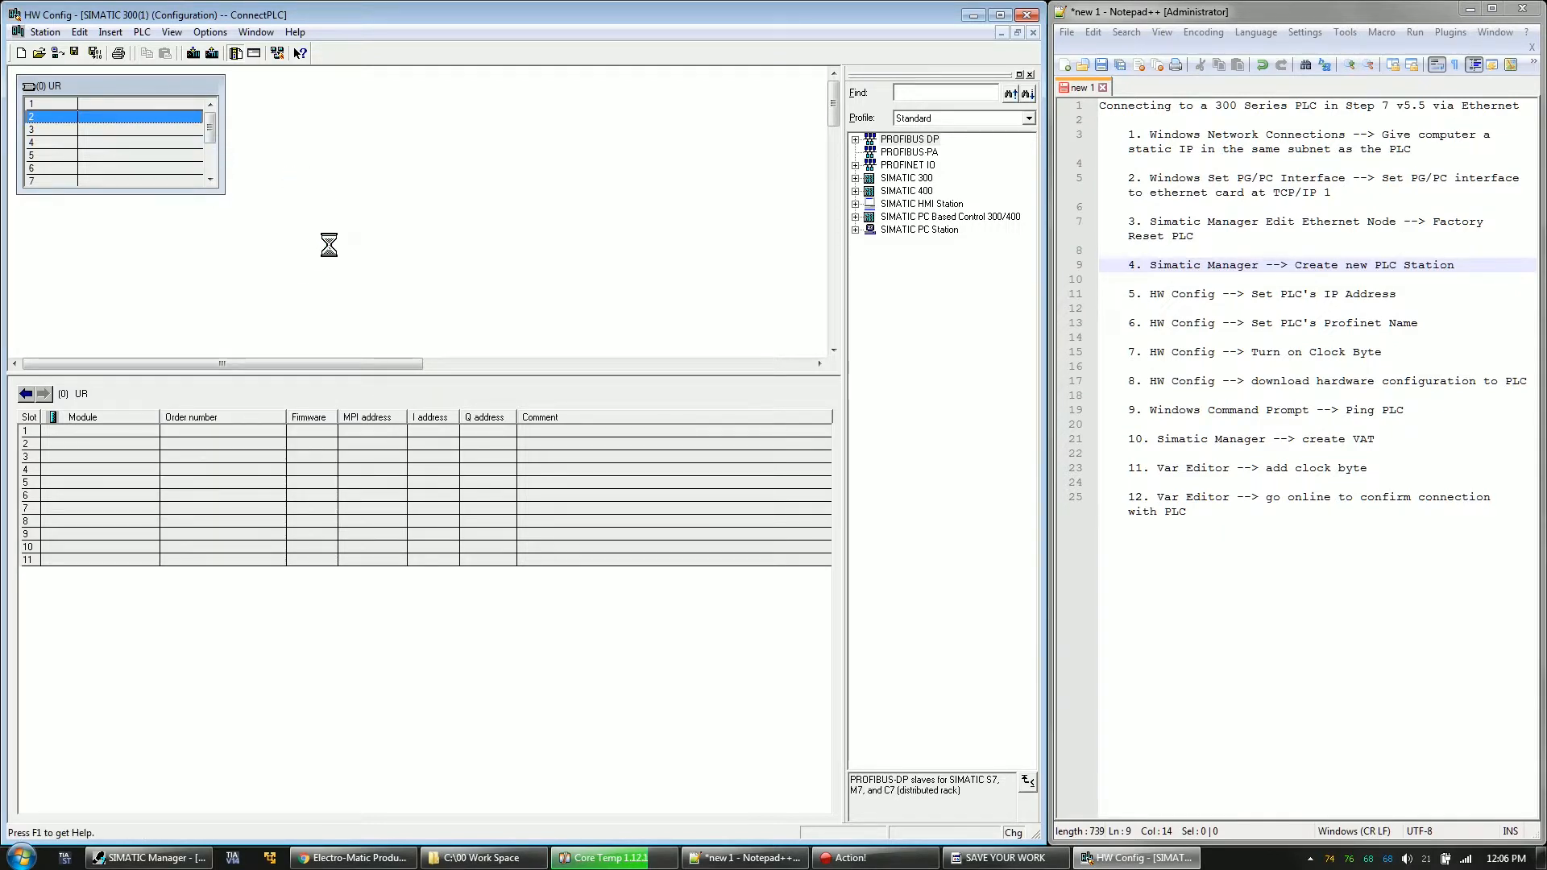
pyautogui.click(317, 218)
pyautogui.click(317, 218)
pyautogui.click(317, 217)
pyautogui.click(316, 218)
pyautogui.click(316, 217)
pyautogui.click(316, 218)
pyautogui.moveTo(266, 212)
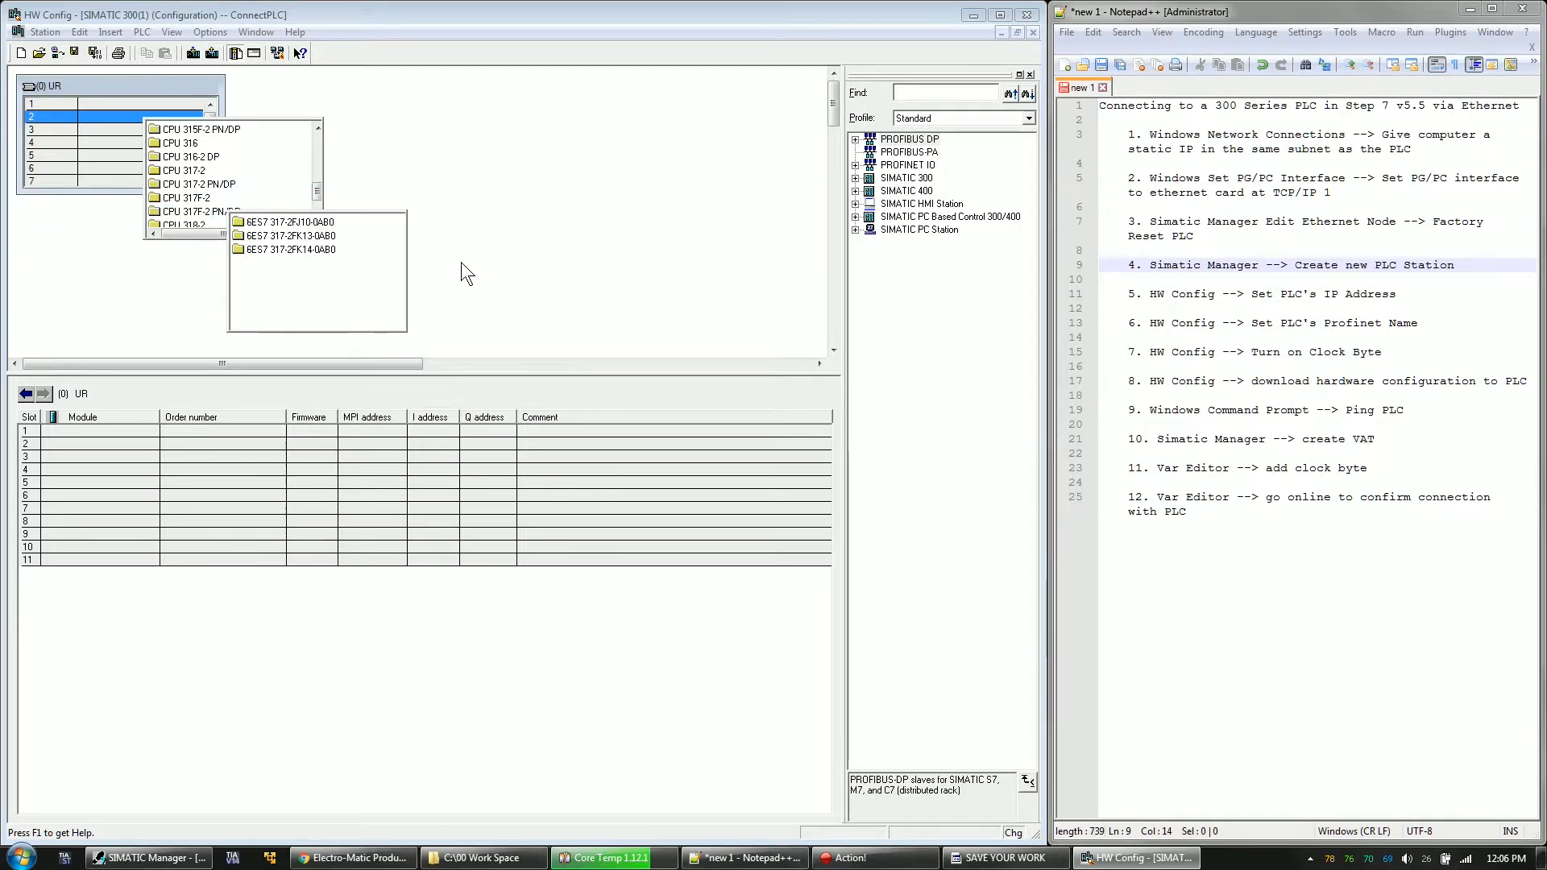
pyautogui.click(294, 252)
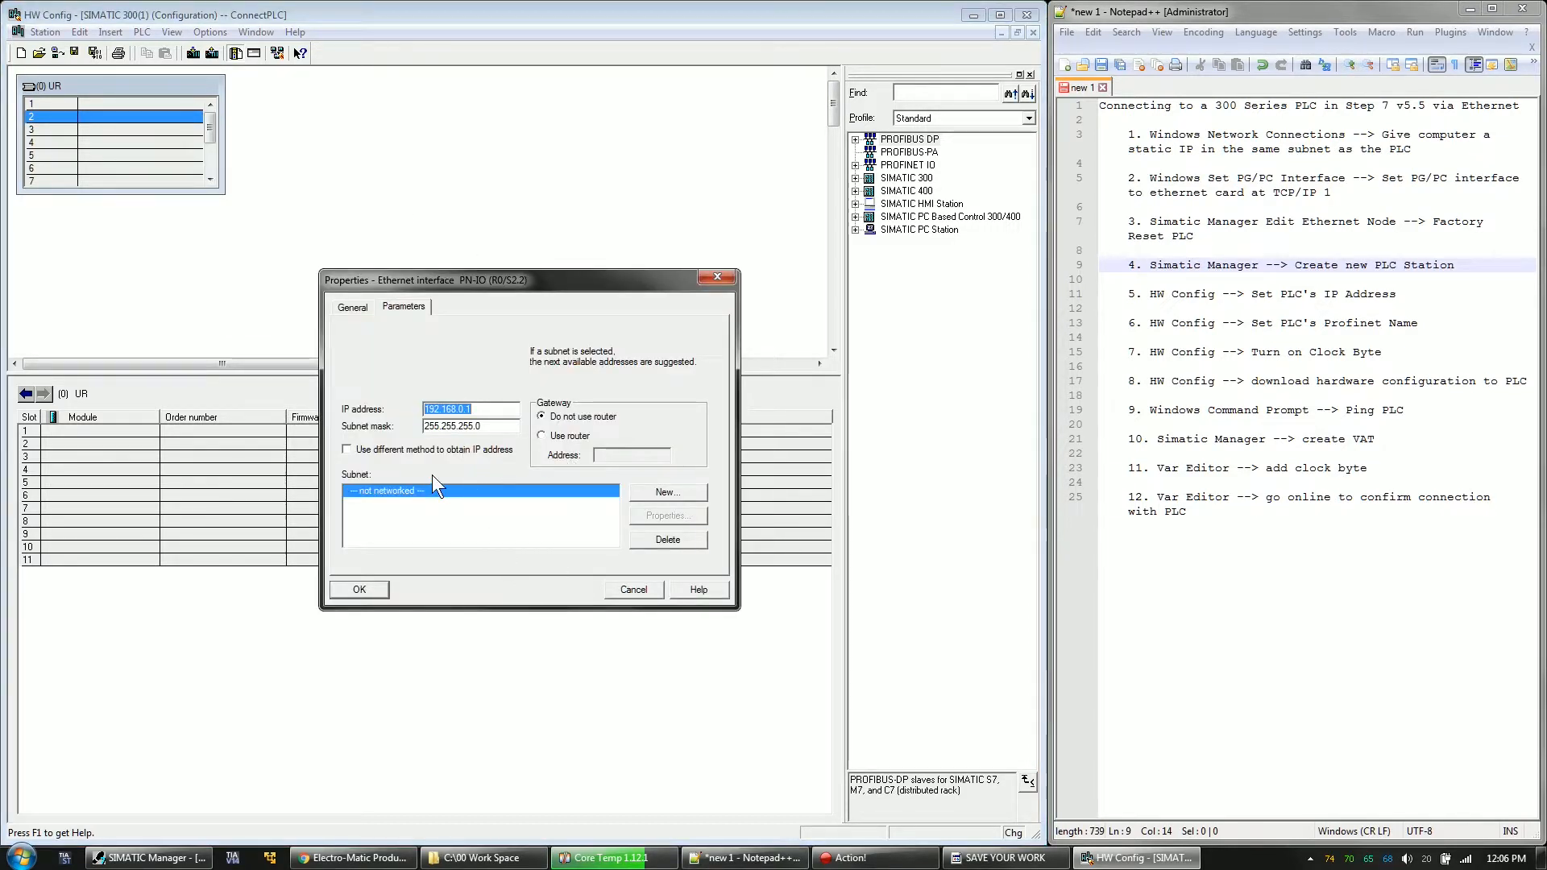
# - Create the Ethernet(1) subnet for the PN-IO interface, review its properties, and accept the interface with IP address 192.168.0.1
pyautogui.click(651, 485)
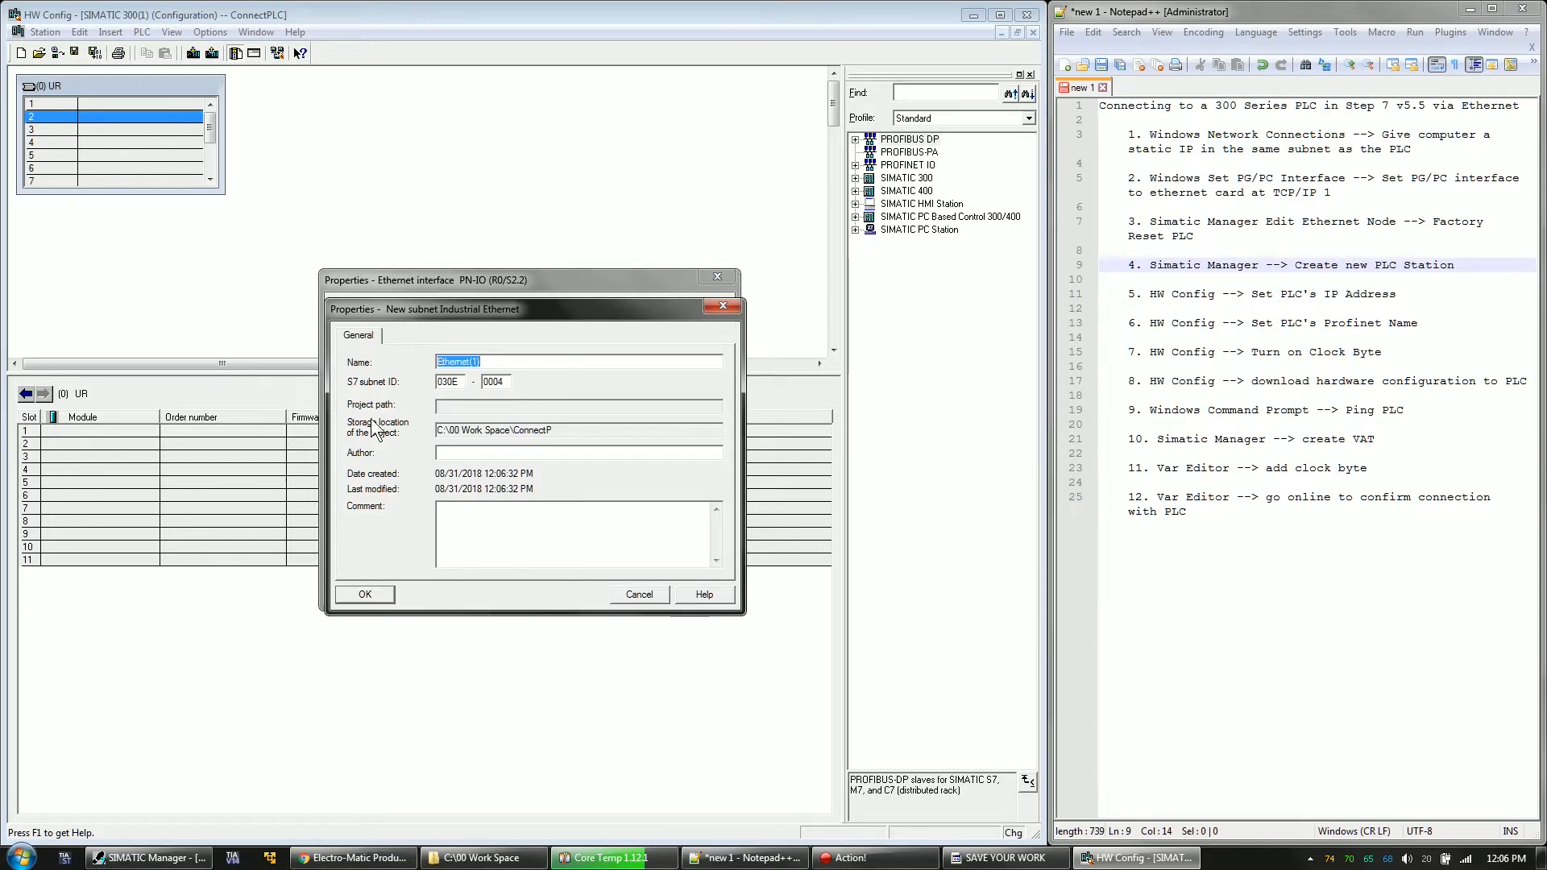
pyautogui.click(383, 602)
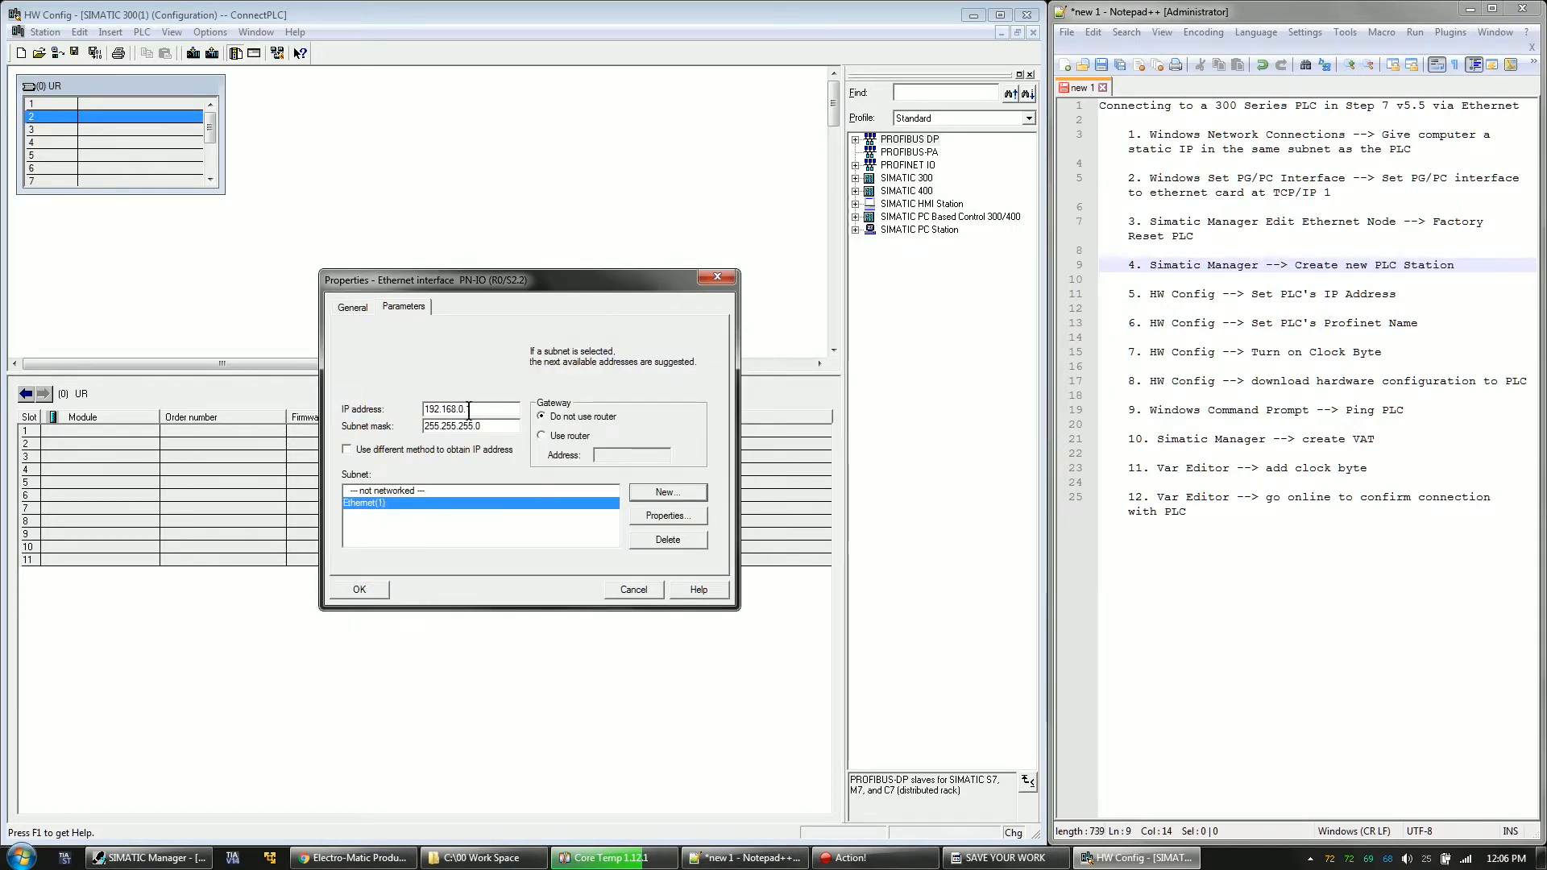
pyautogui.moveTo(428, 410); pyautogui.dragTo(475, 410)
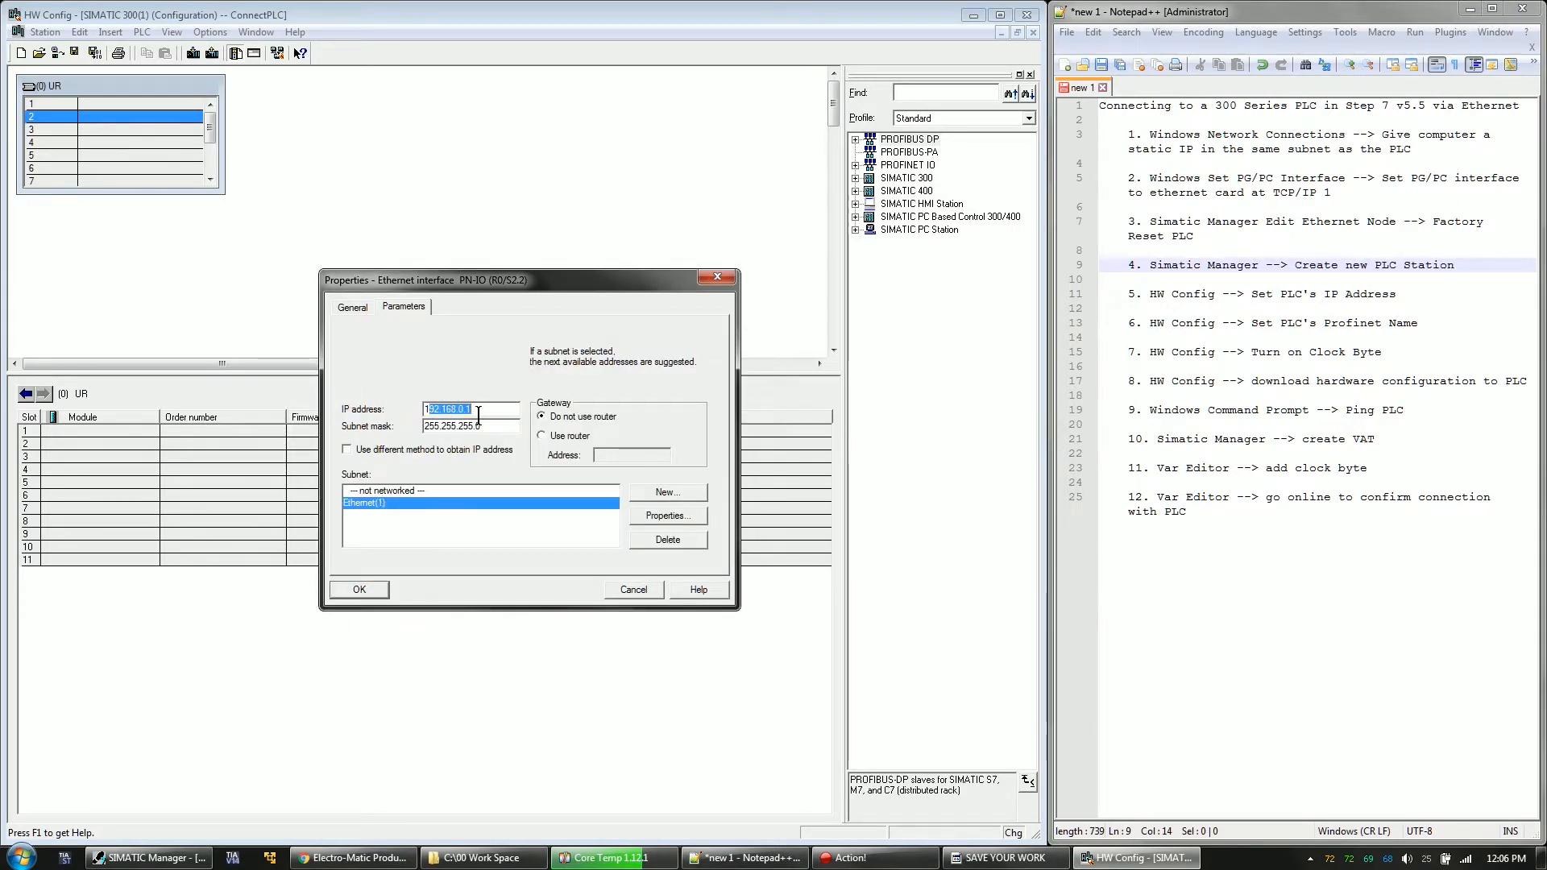
pyautogui.click(662, 515)
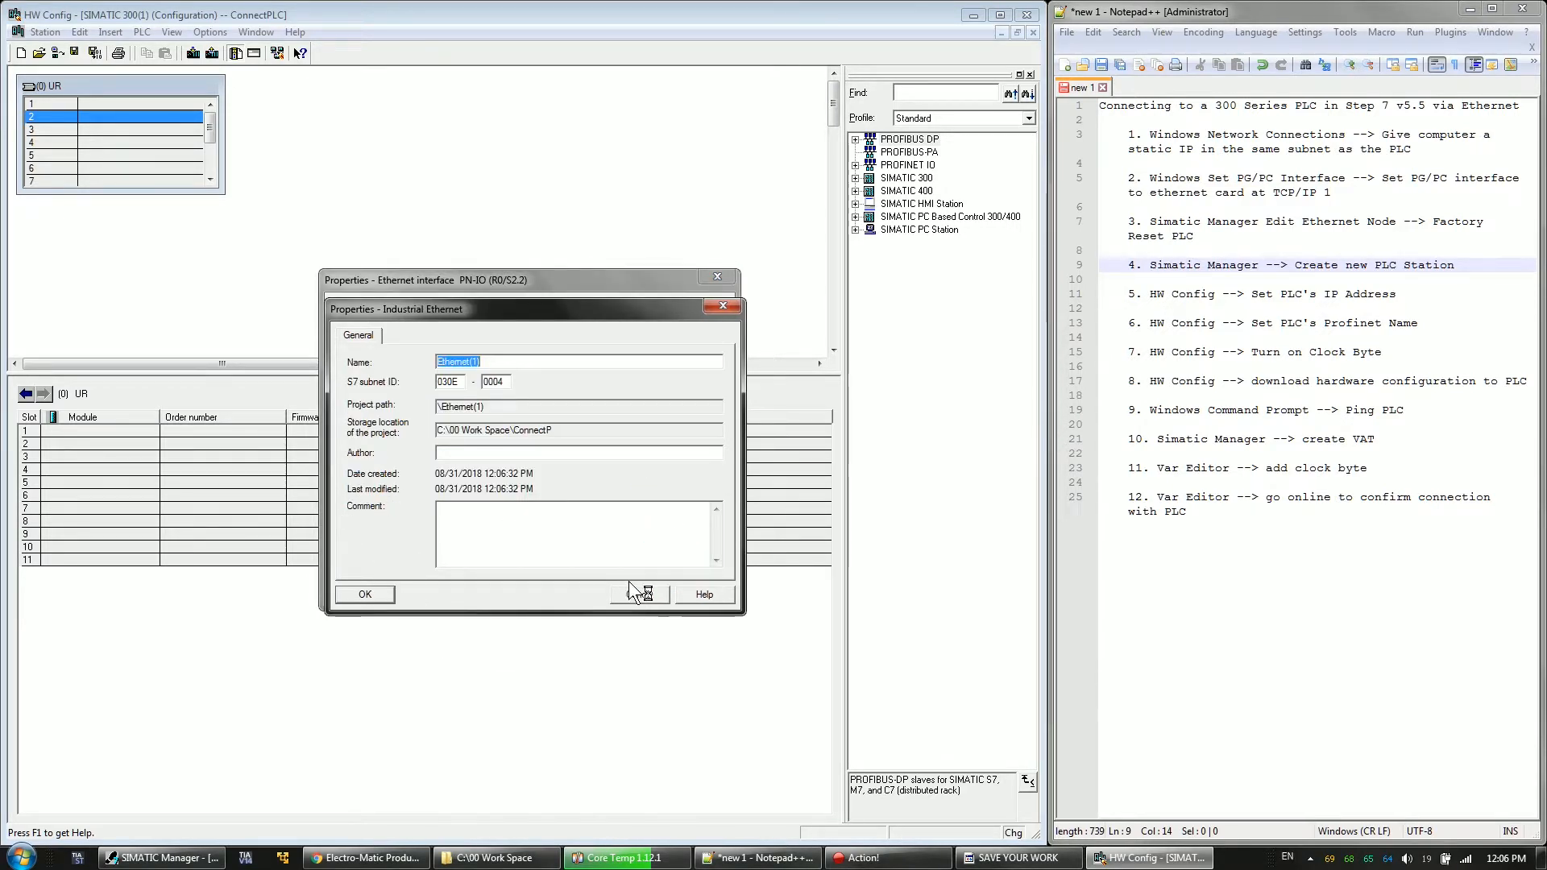
pyautogui.click(632, 591)
pyautogui.click(367, 590)
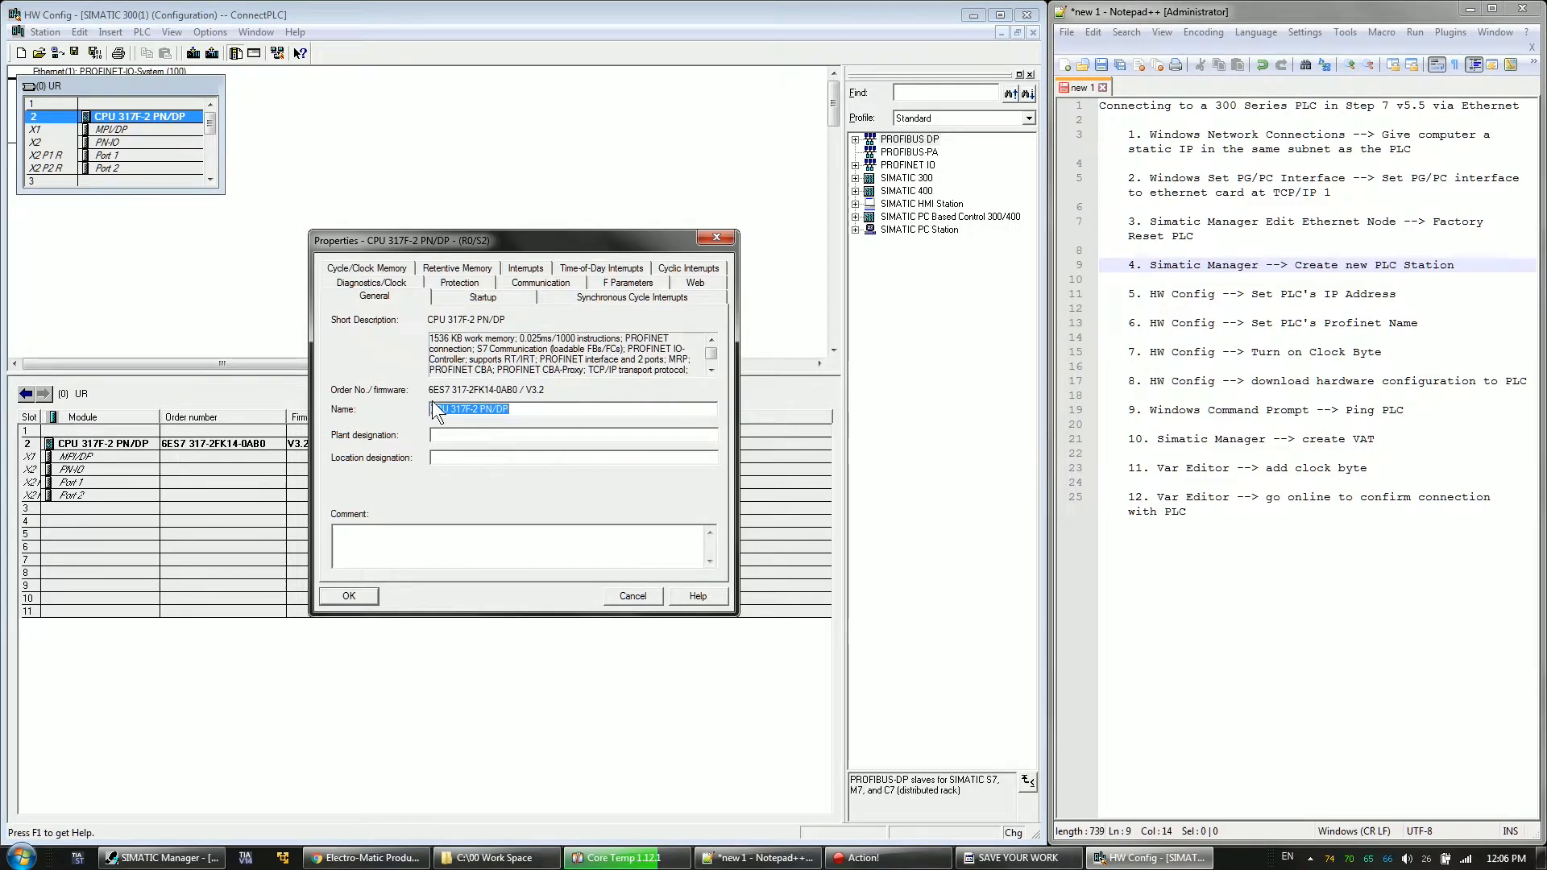
# - Close the CPU 317F-2 PN/DP properties and set the PN-IO interface's device name to plc1
pyautogui.click(367, 601)
pyautogui.click(349, 596)
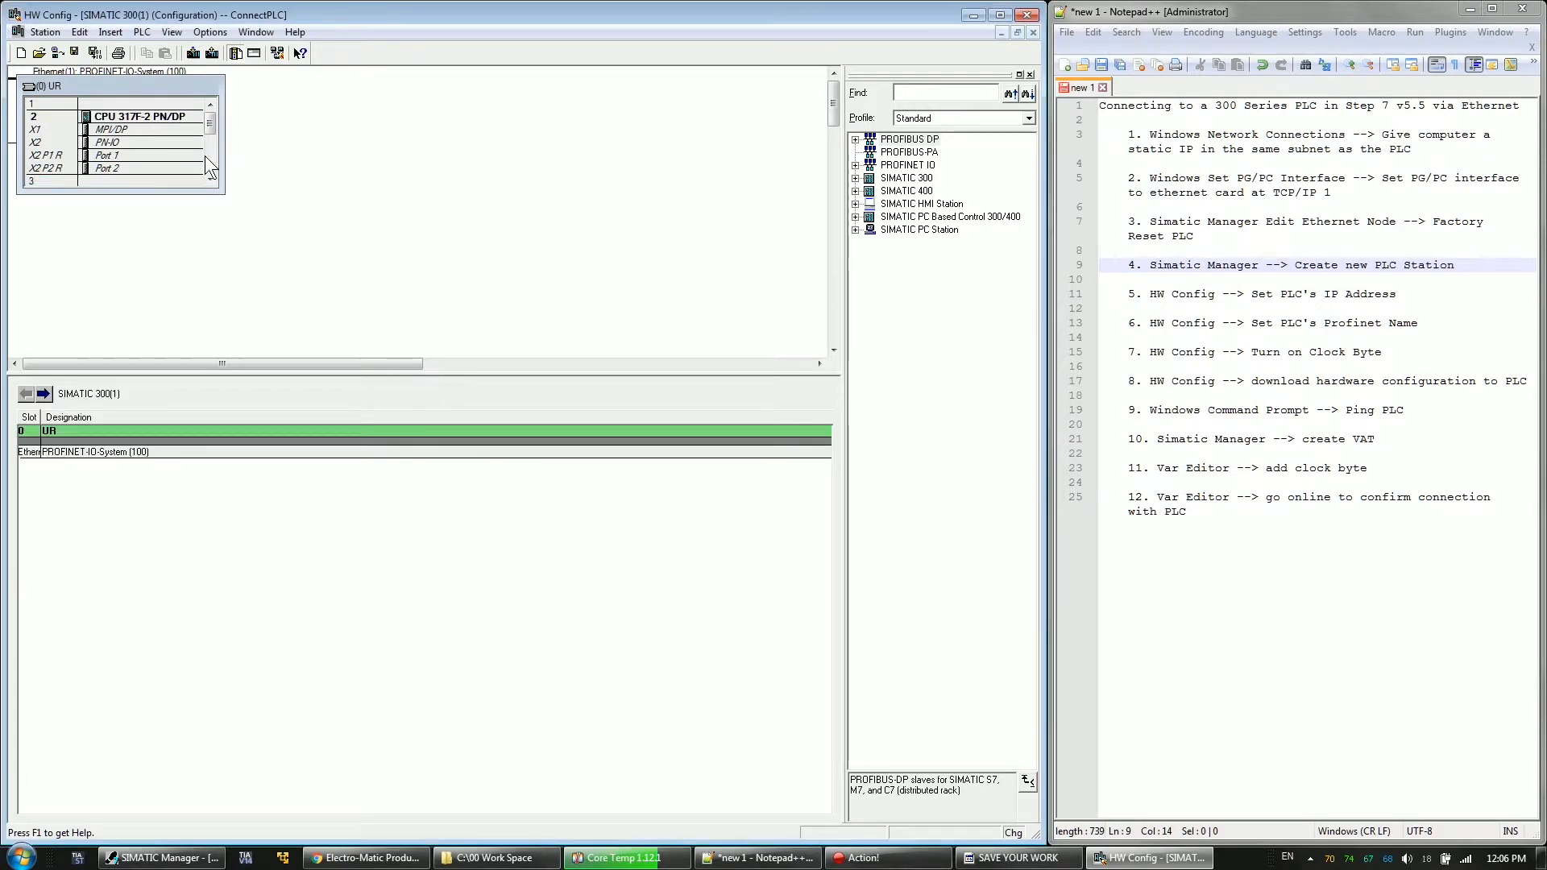
pyautogui.doubleClick(140, 143)
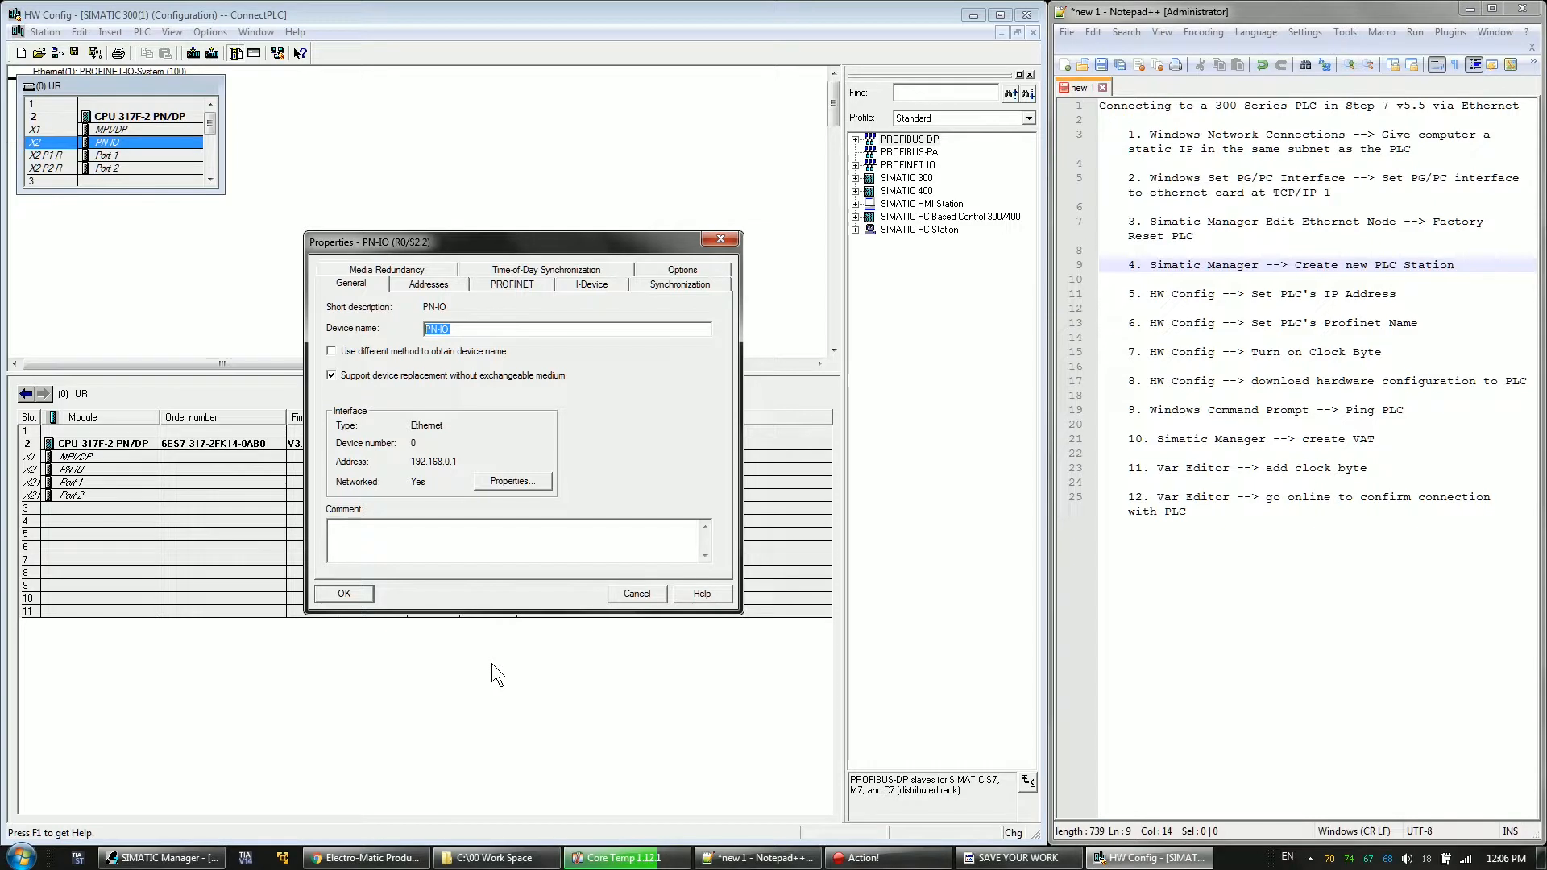
pyautogui.write('plc1')
pyautogui.click(362, 596)
pyautogui.click(380, 293)
pyautogui.click(114, 145)
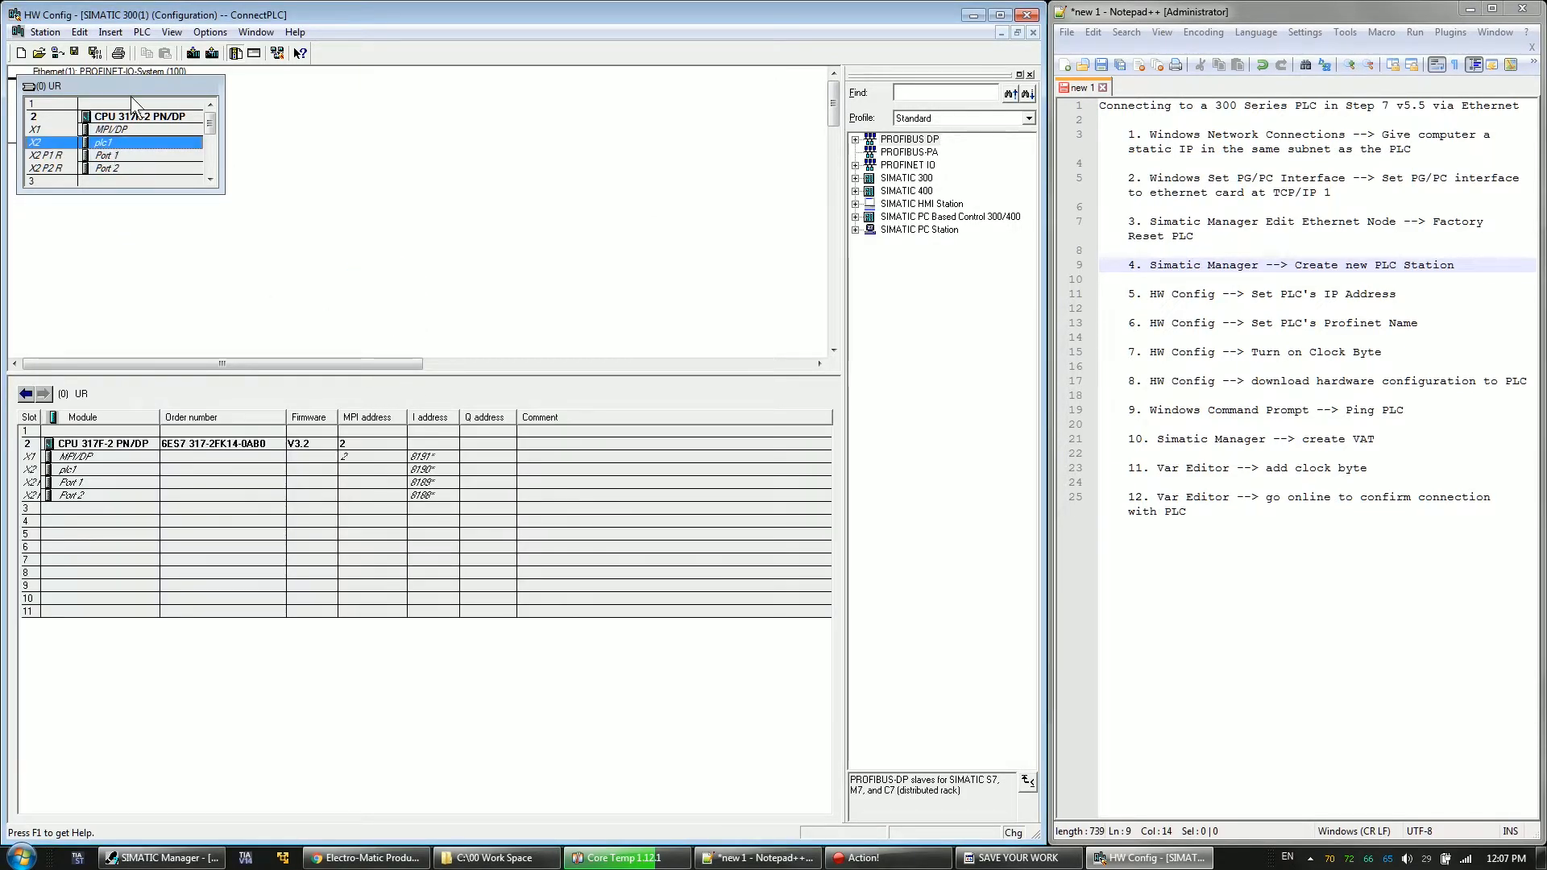
# - Move the PROFINET IO system line clear of the rack and connect the MPI/DP interface as PROFIBUS to a new PROFIBUS(1) subnet with address 2
pyautogui.moveTo(119, 69); pyautogui.dragTo(428, 91)
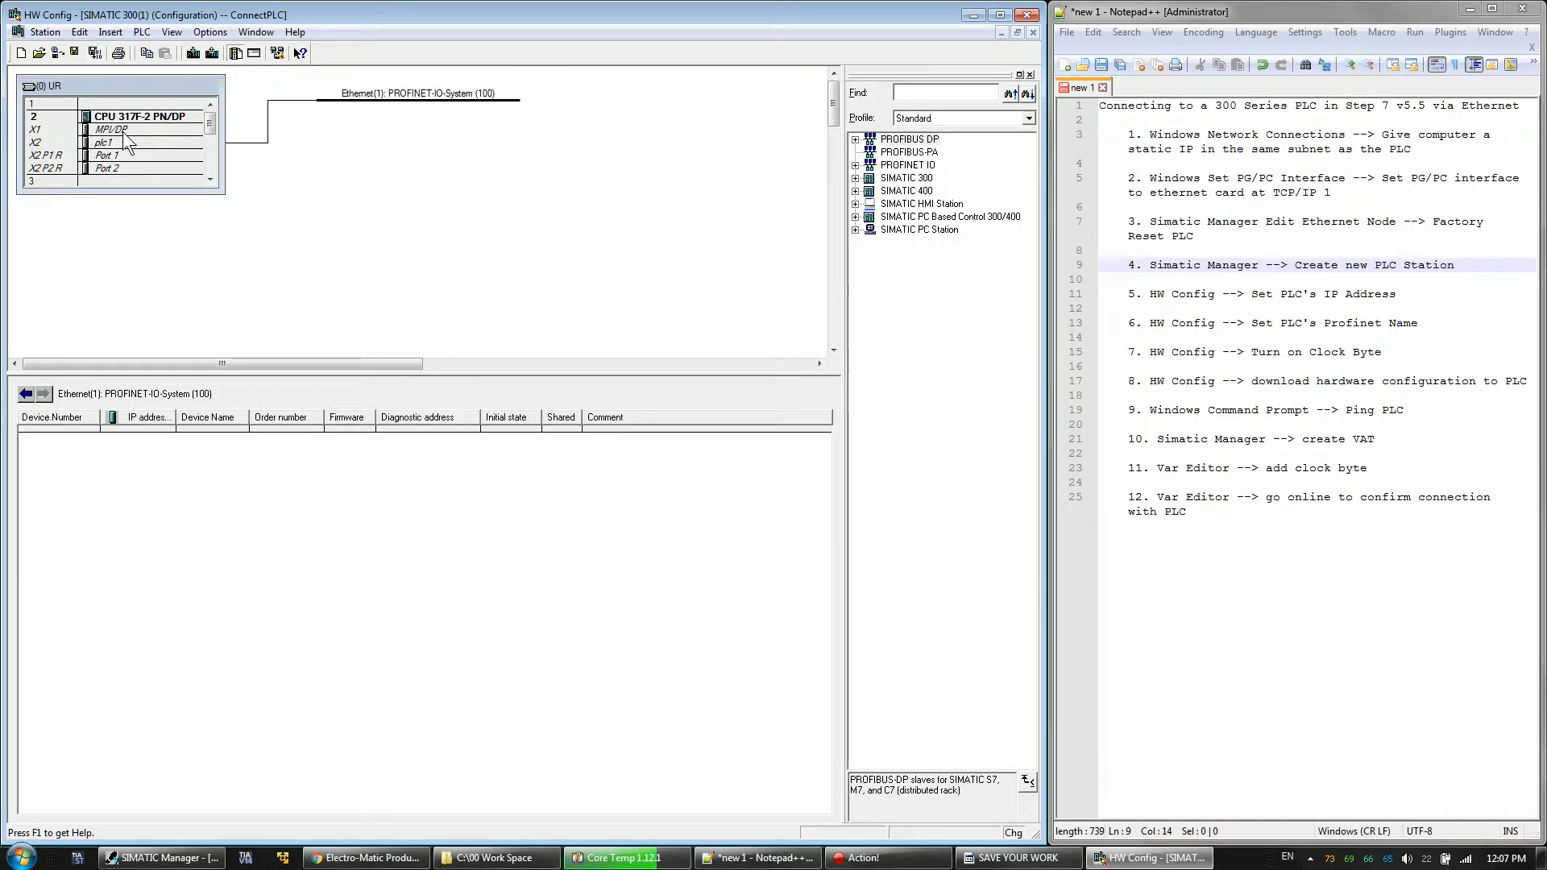
pyautogui.doubleClick(119, 129)
pyautogui.click(475, 435)
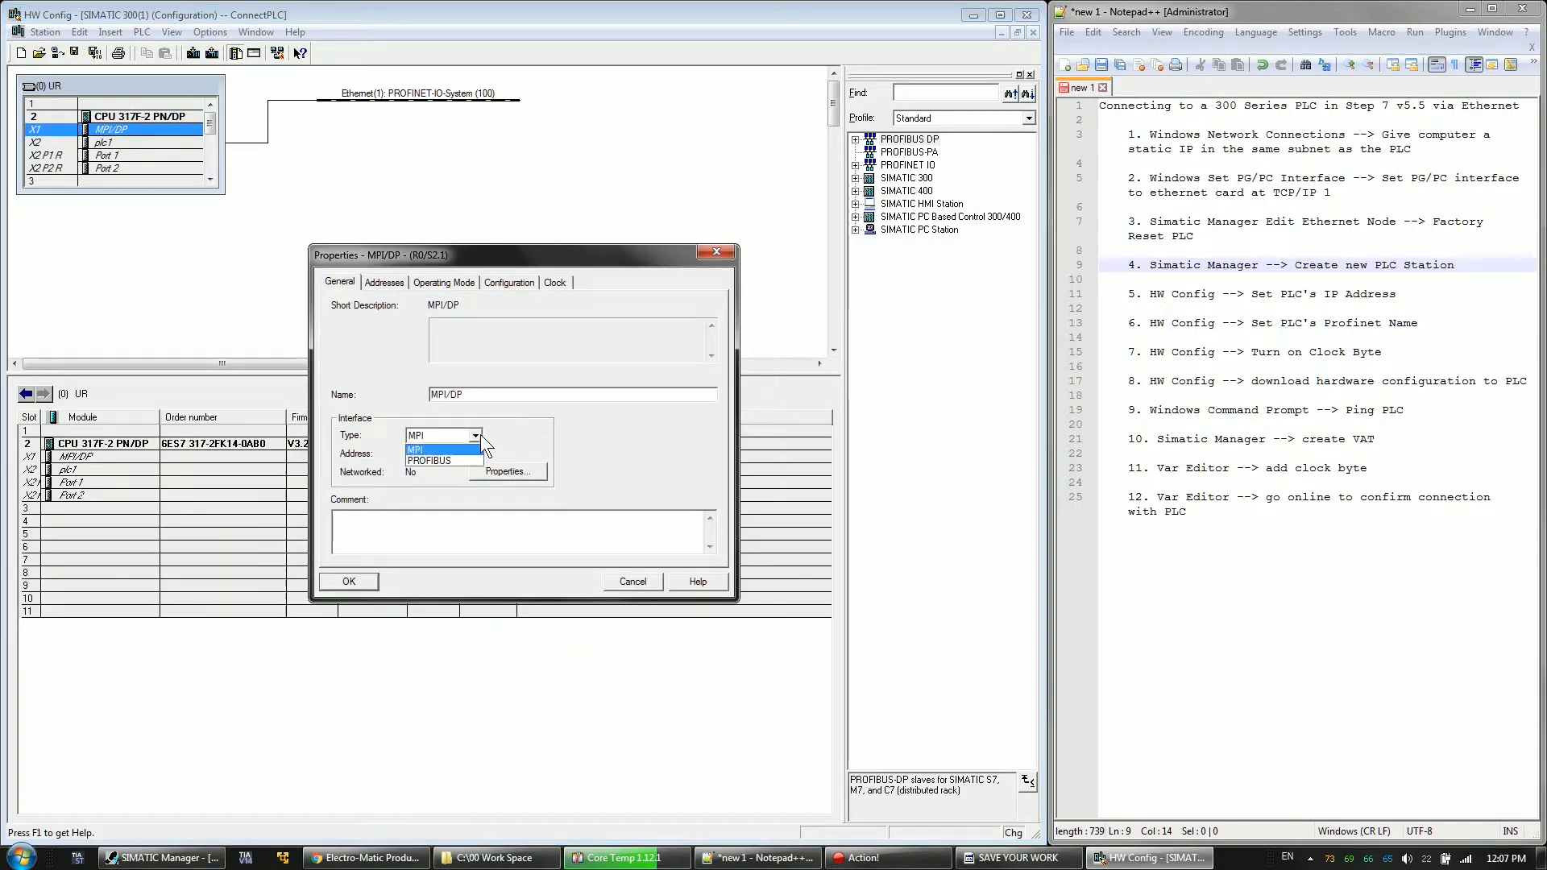
pyautogui.click(445, 462)
pyautogui.click(662, 439)
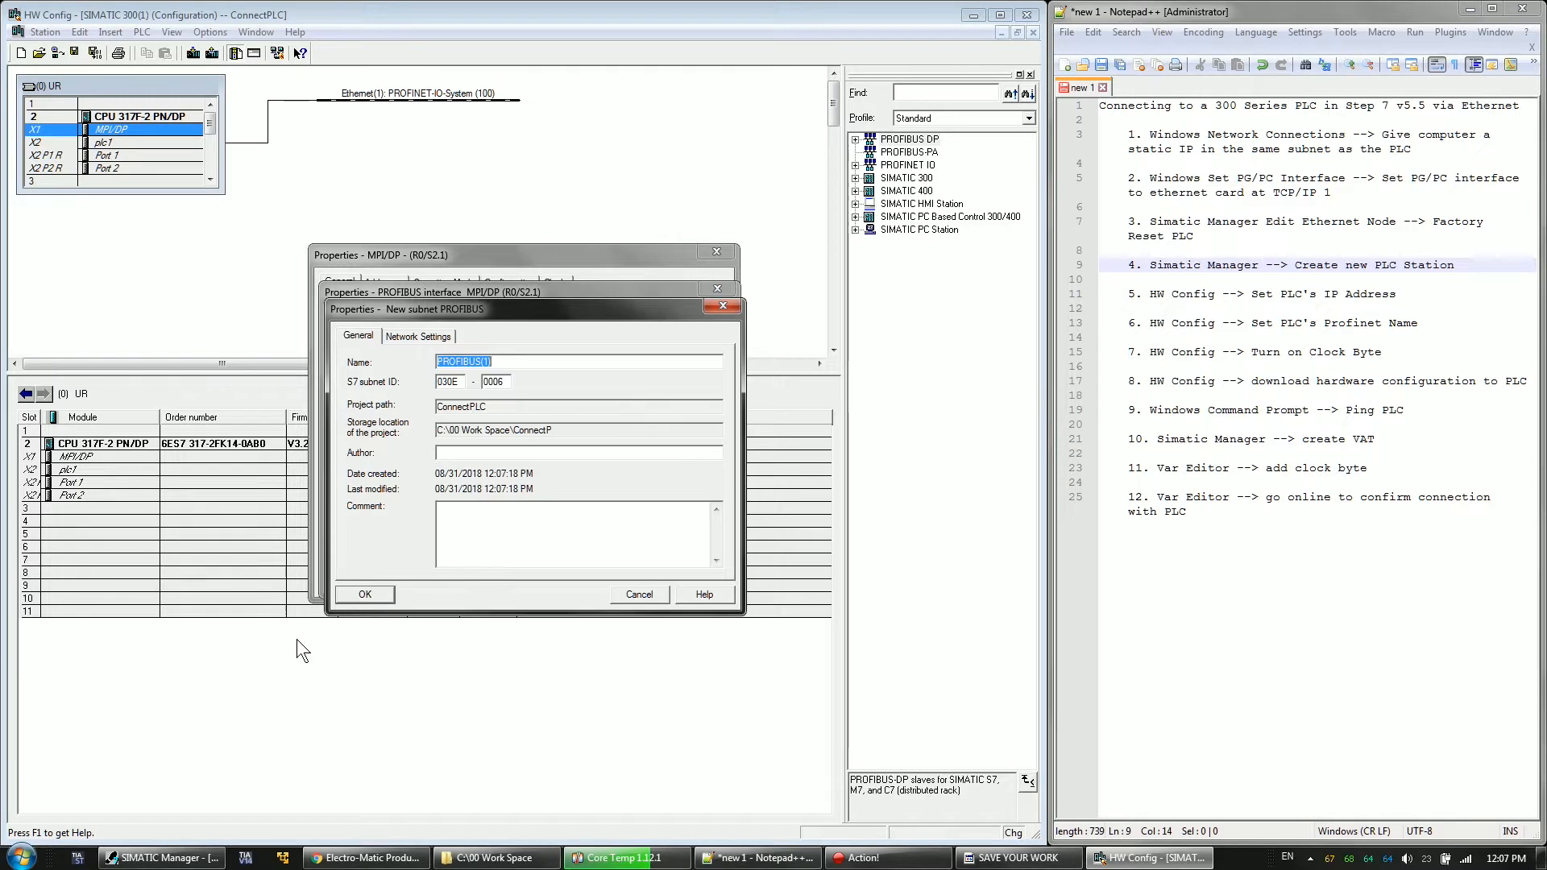
pyautogui.click(375, 596)
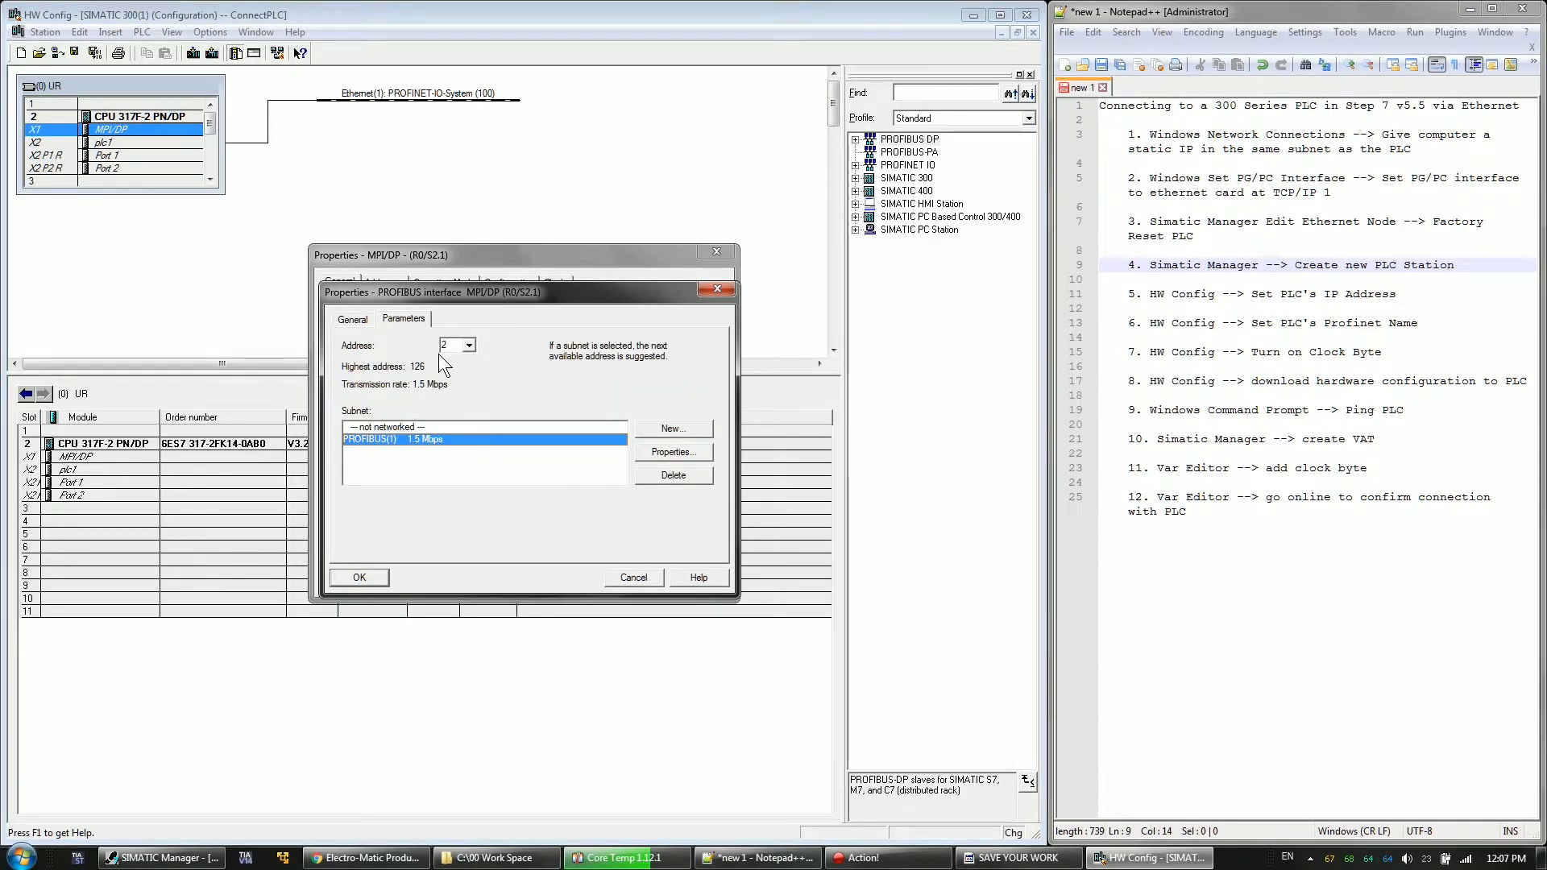
pyautogui.click(364, 577)
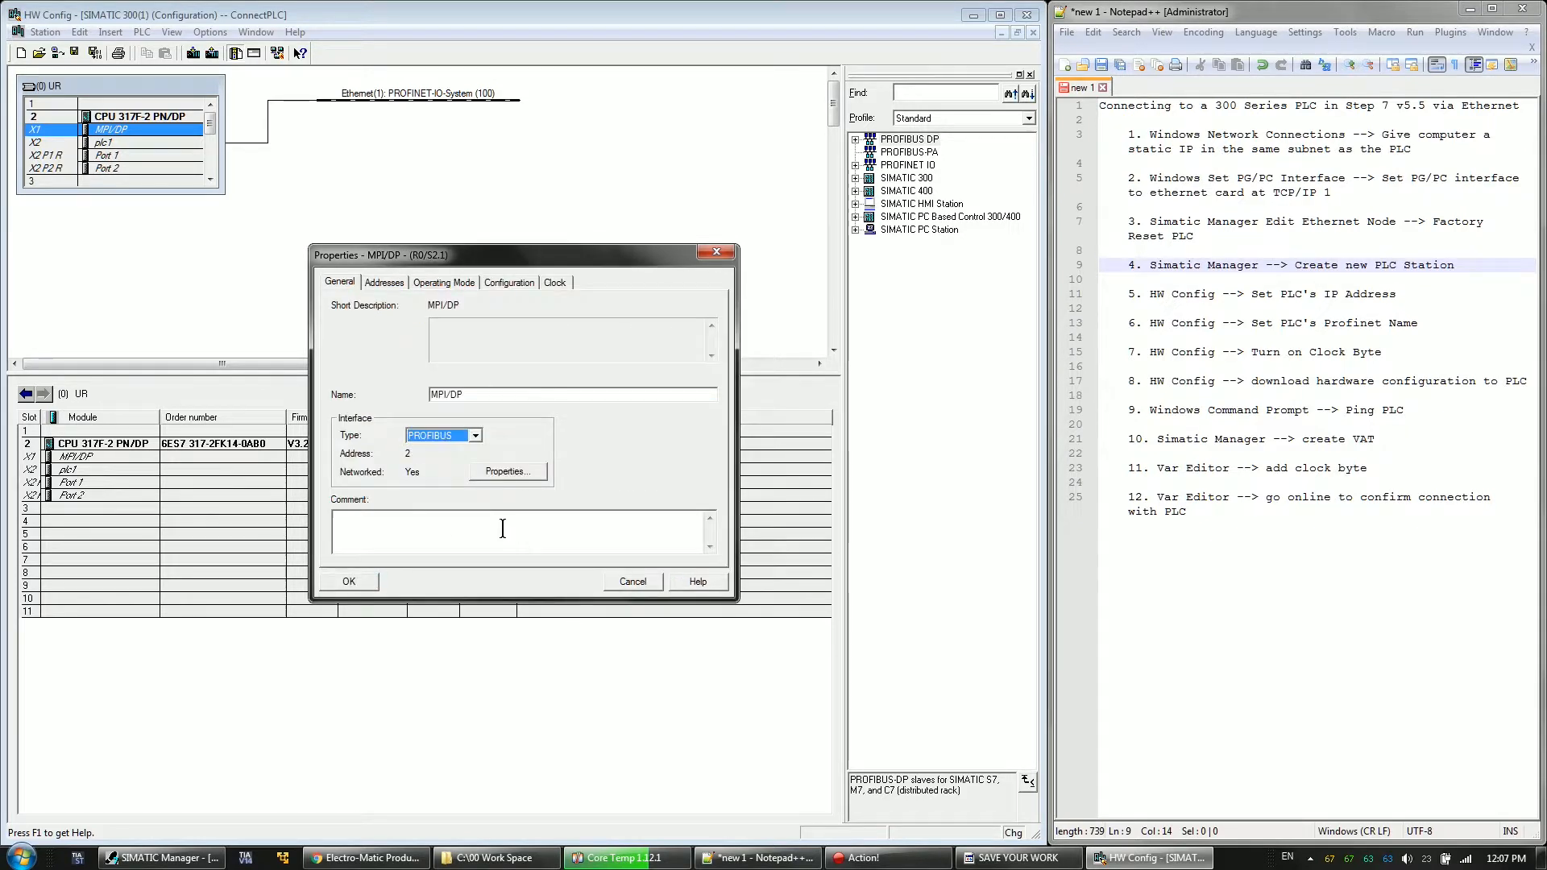
pyautogui.click(360, 583)
# - Move the PROFIBUS(1) DP master system line below the PROFINET IO system line, clear of the rack
pyautogui.click(332, 200)
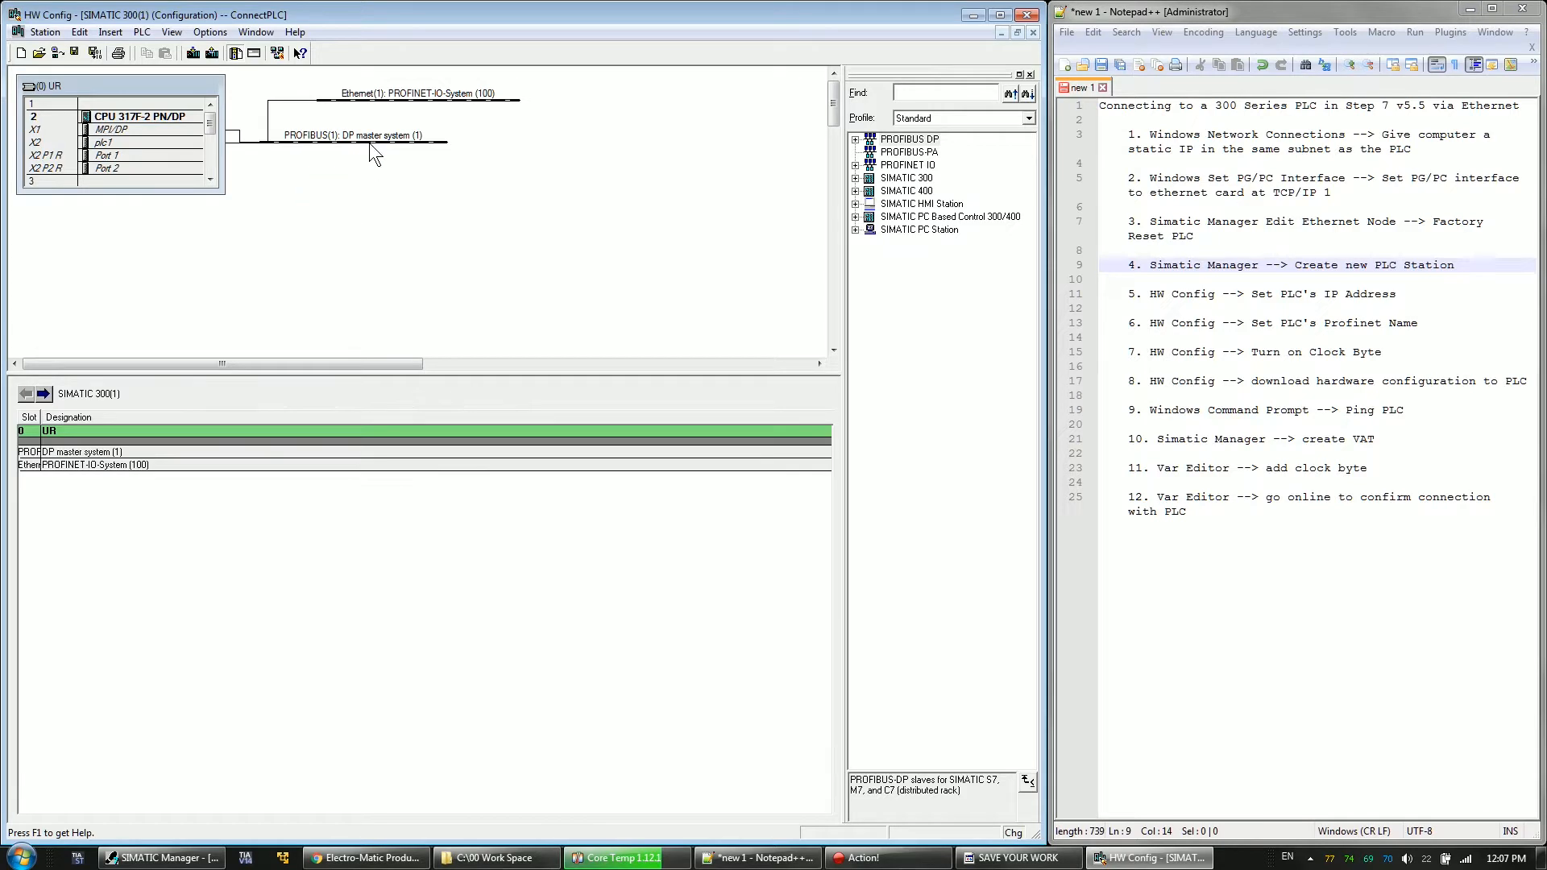
pyautogui.moveTo(370, 144); pyautogui.dragTo(422, 200)
pyautogui.click(309, 262)
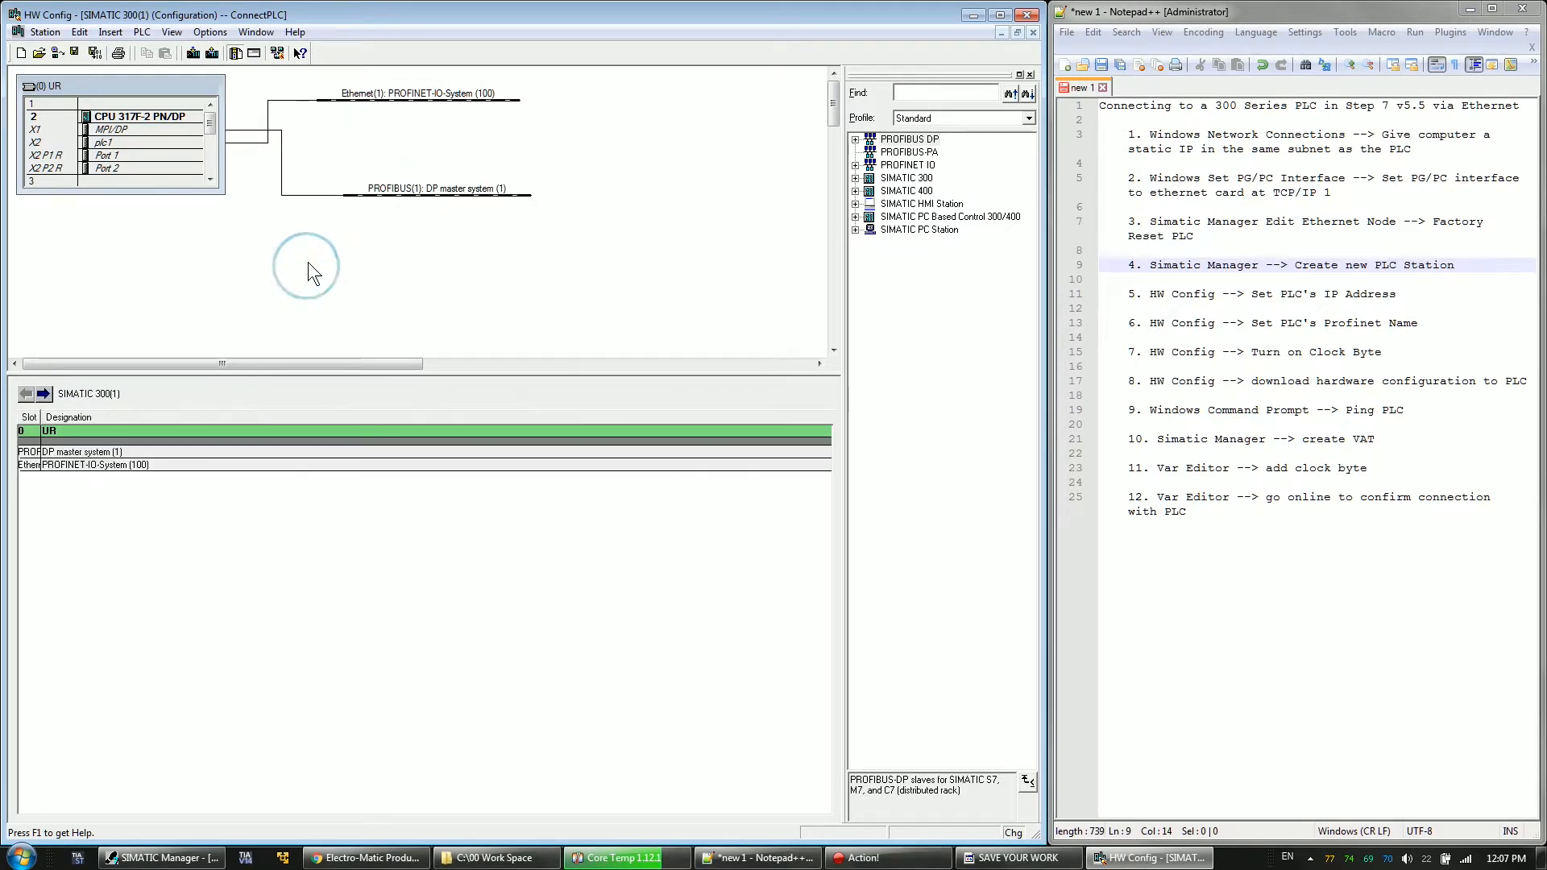
# - Switch to Notepad++ and go through checklist items 5 and 6 to item 7, turning on the clock byte
pyautogui.click(1201, 295)
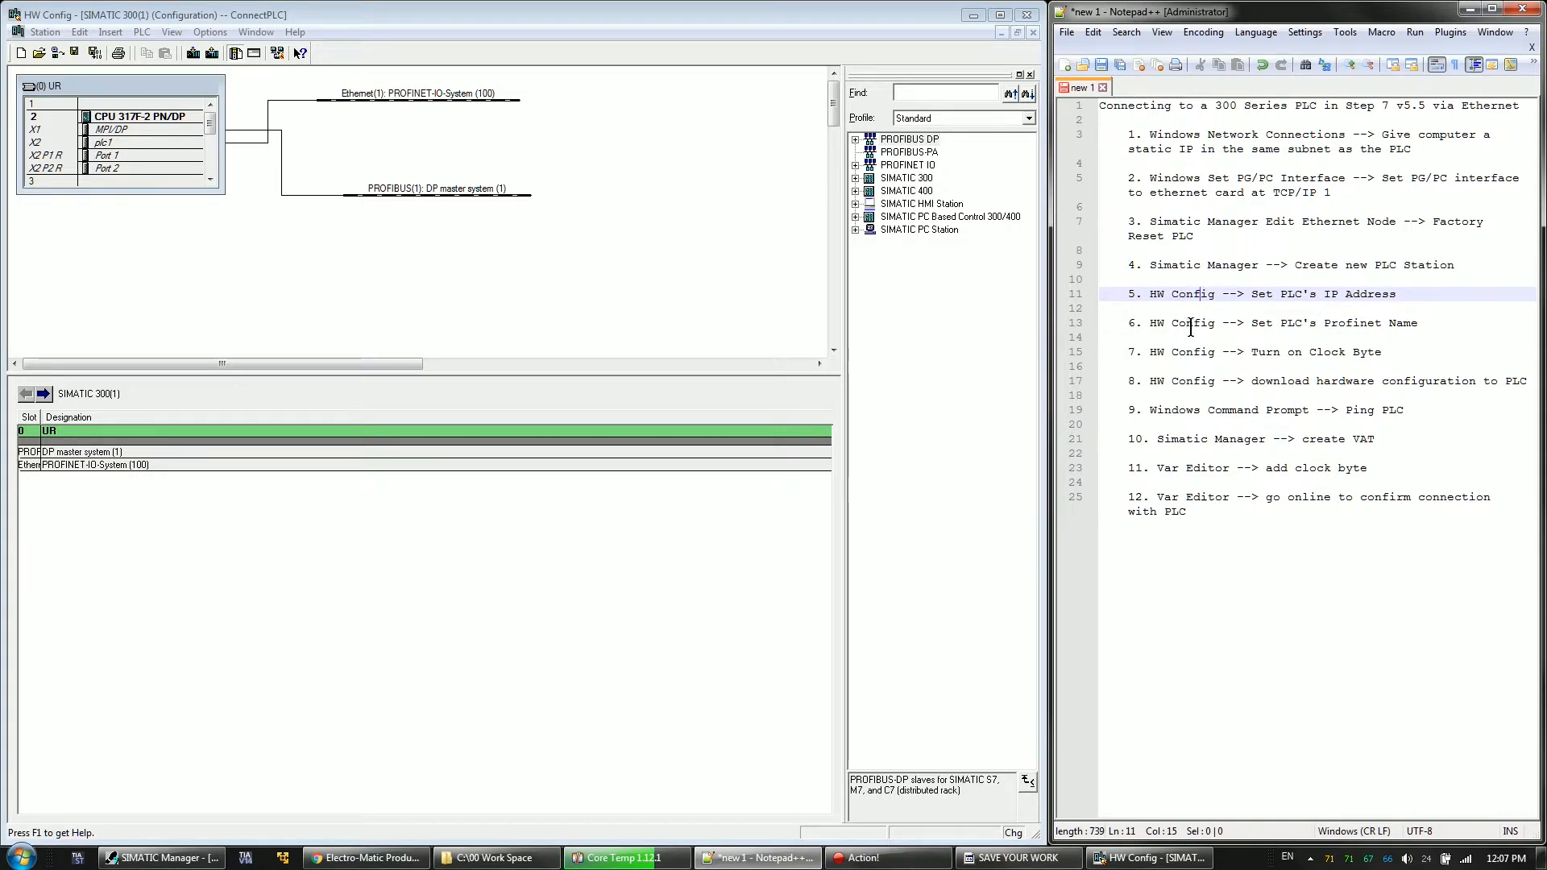
pyautogui.click(1193, 324)
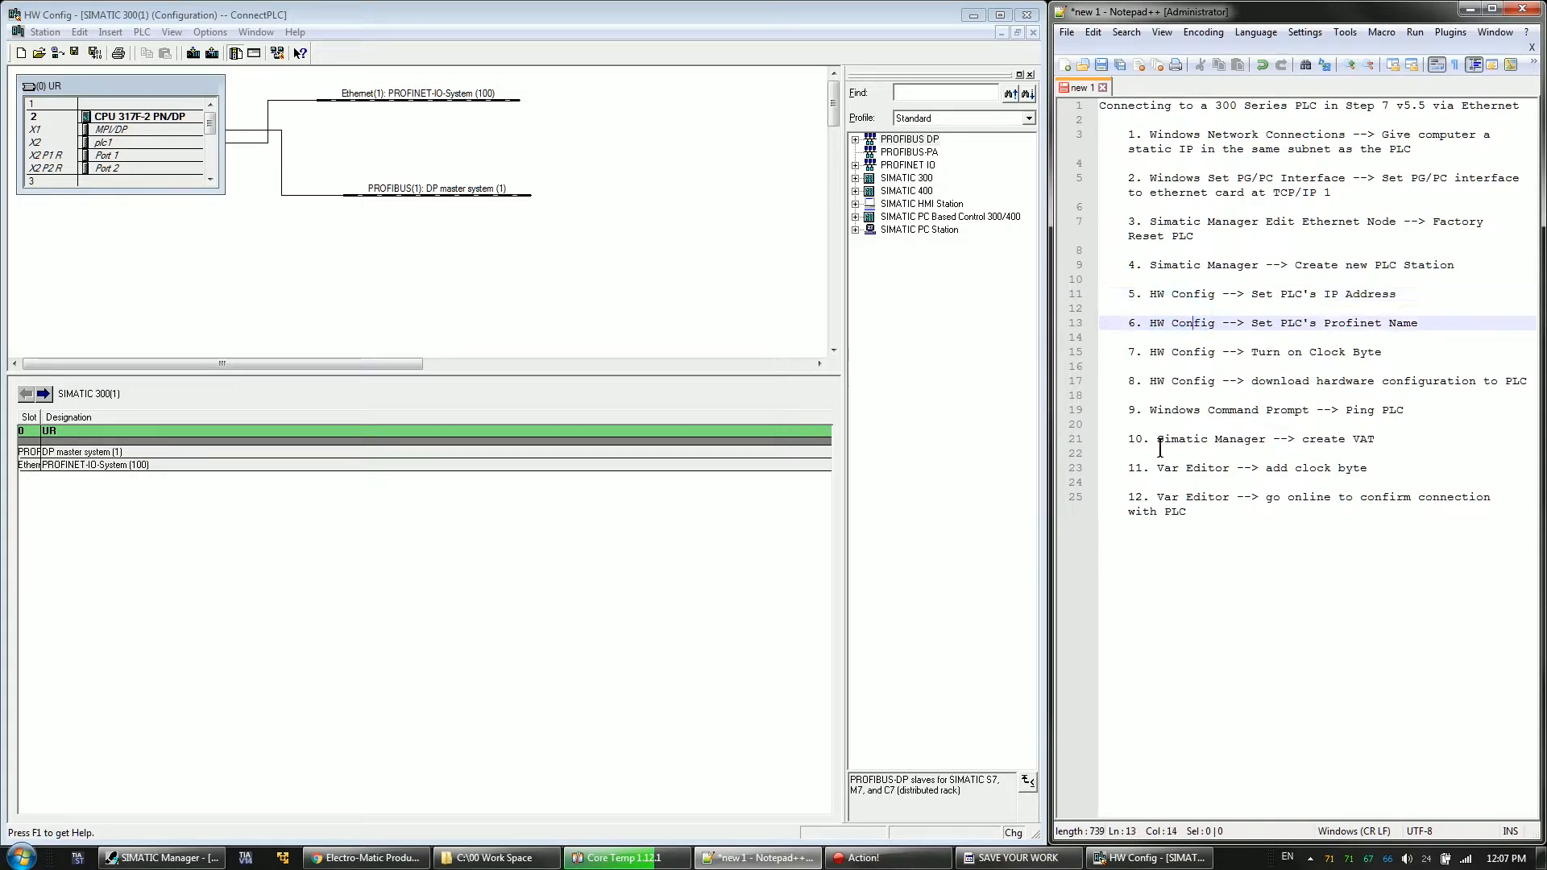
pyautogui.click(1177, 353)
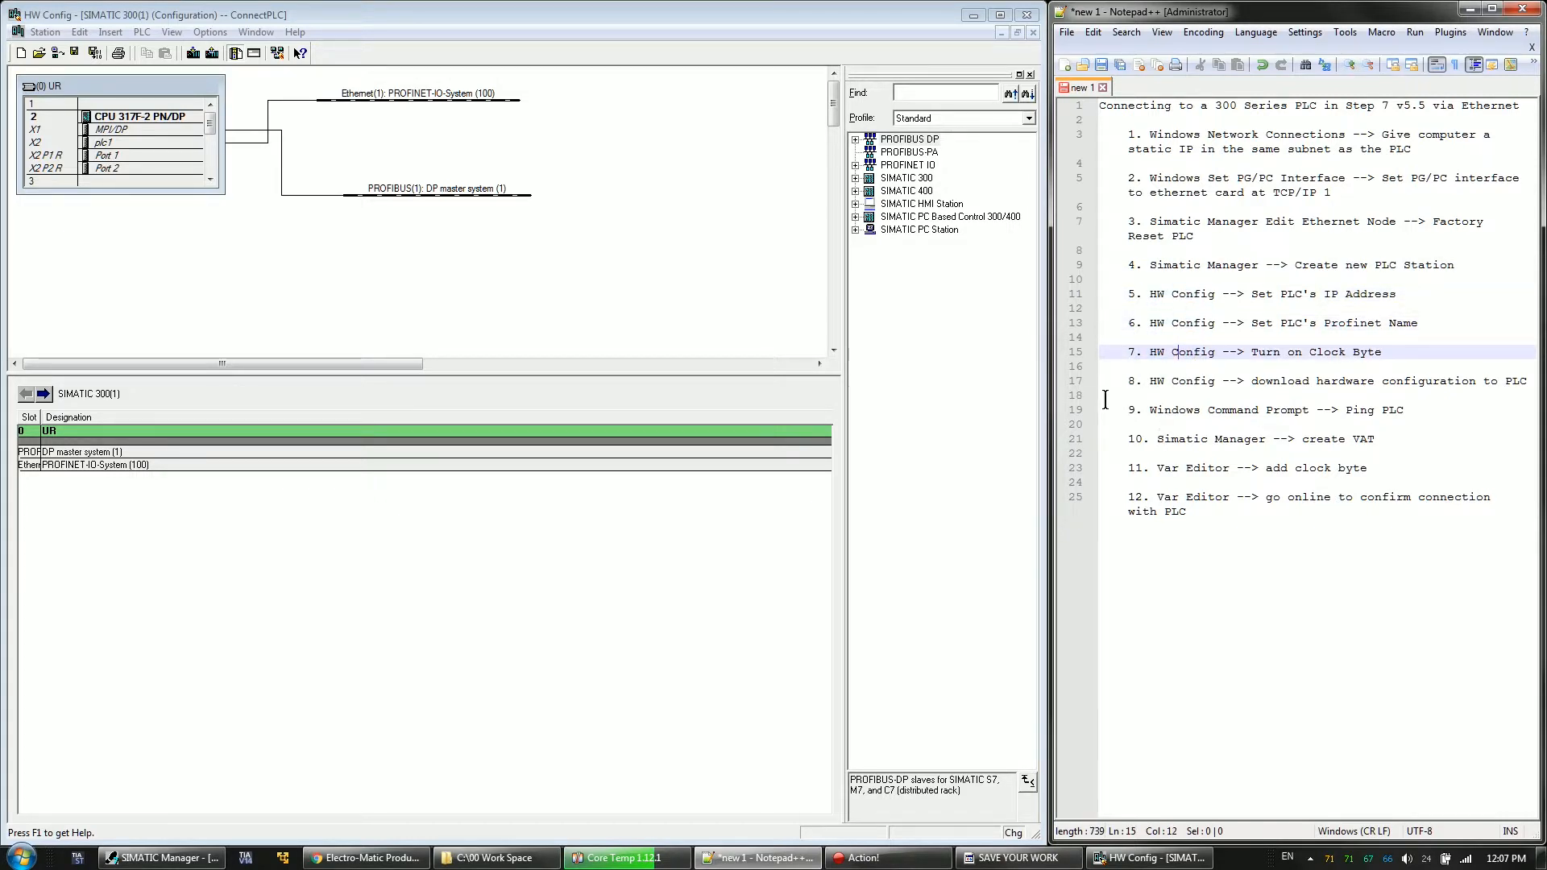
# - In HW Config, enable clock memory for CPU 317F-2 PN/DP with memory byte 0
pyautogui.doubleClick(139, 118)
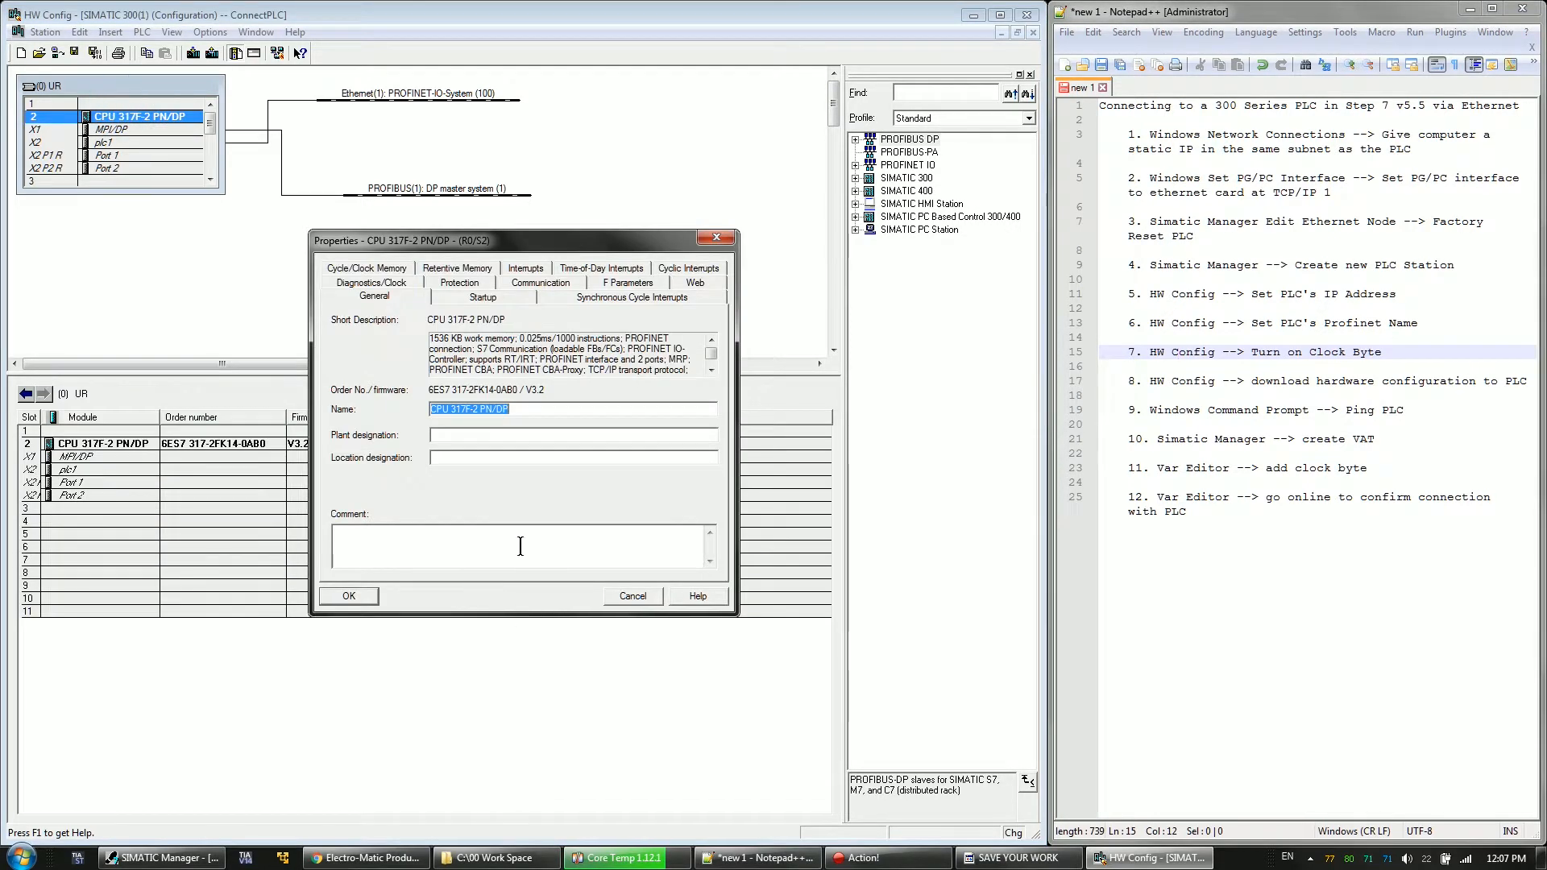
pyautogui.click(372, 284)
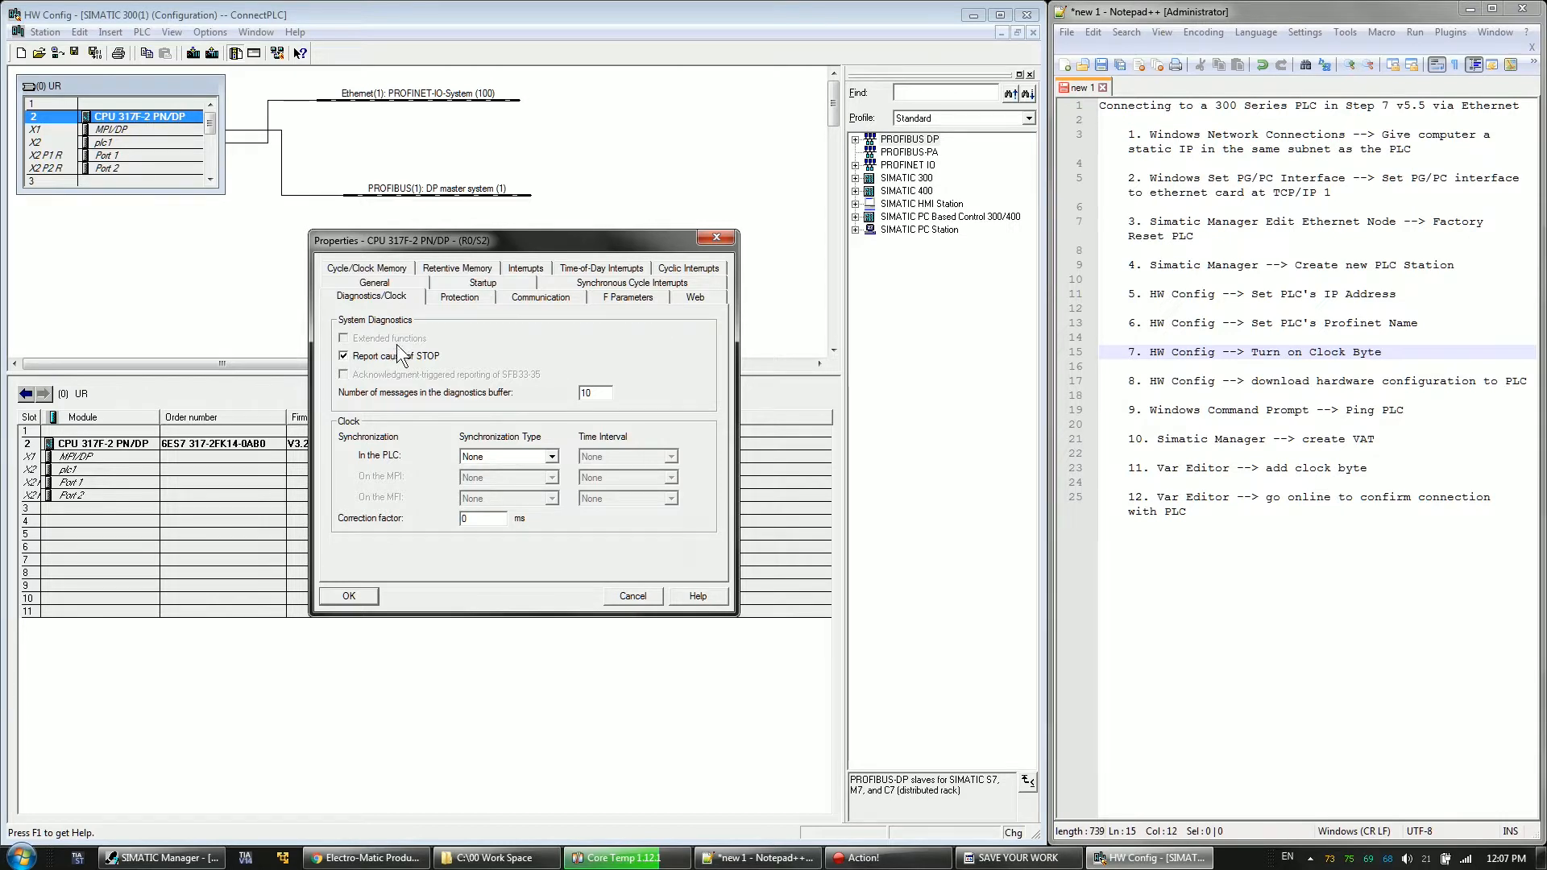
pyautogui.click(387, 269)
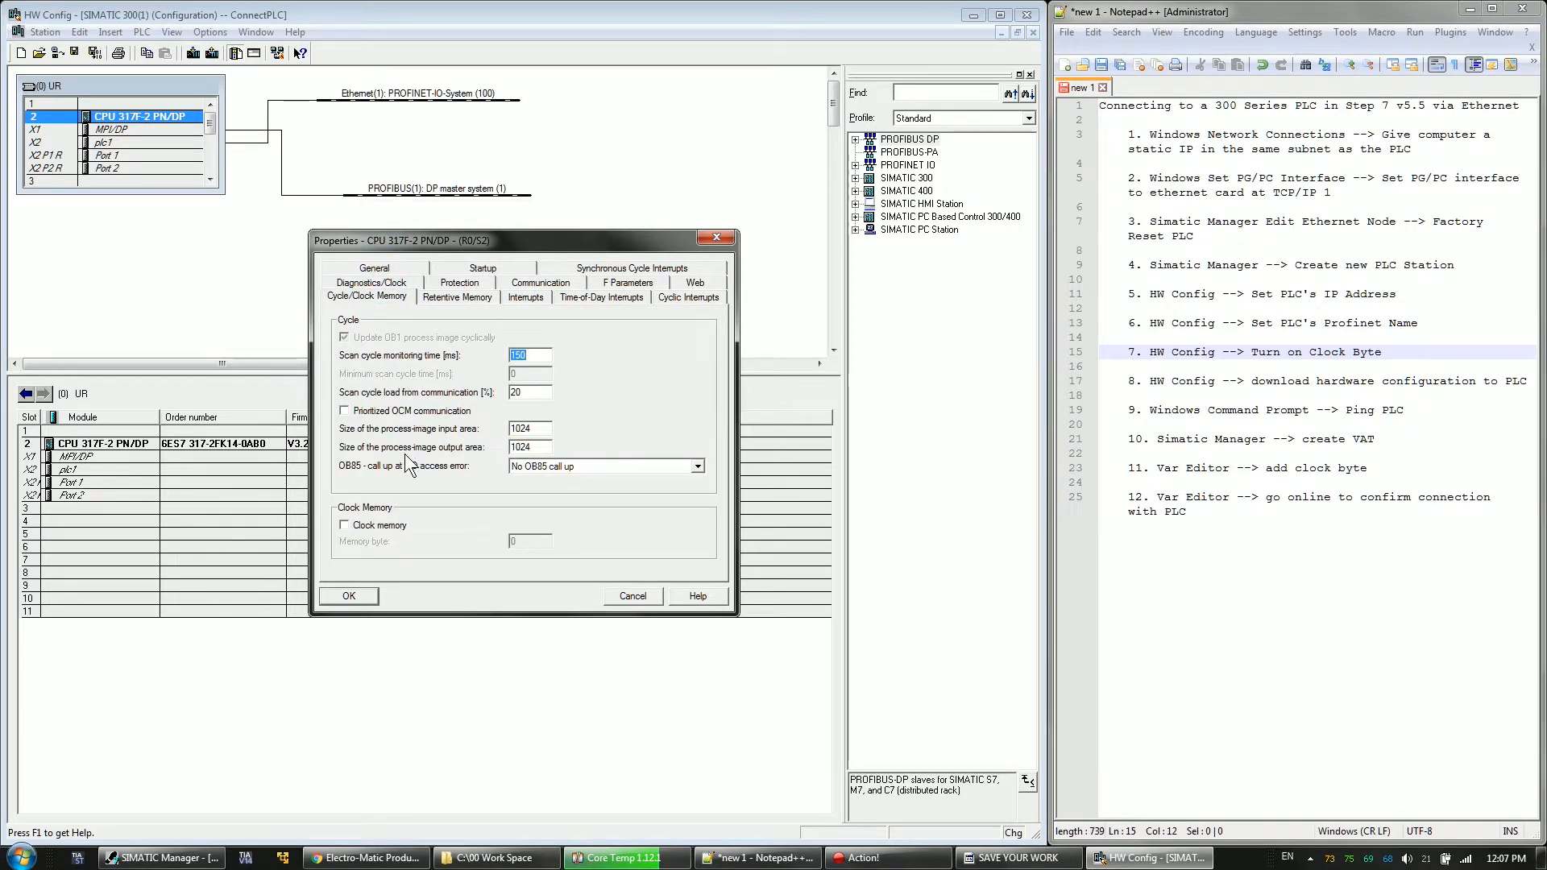
pyautogui.click(345, 525)
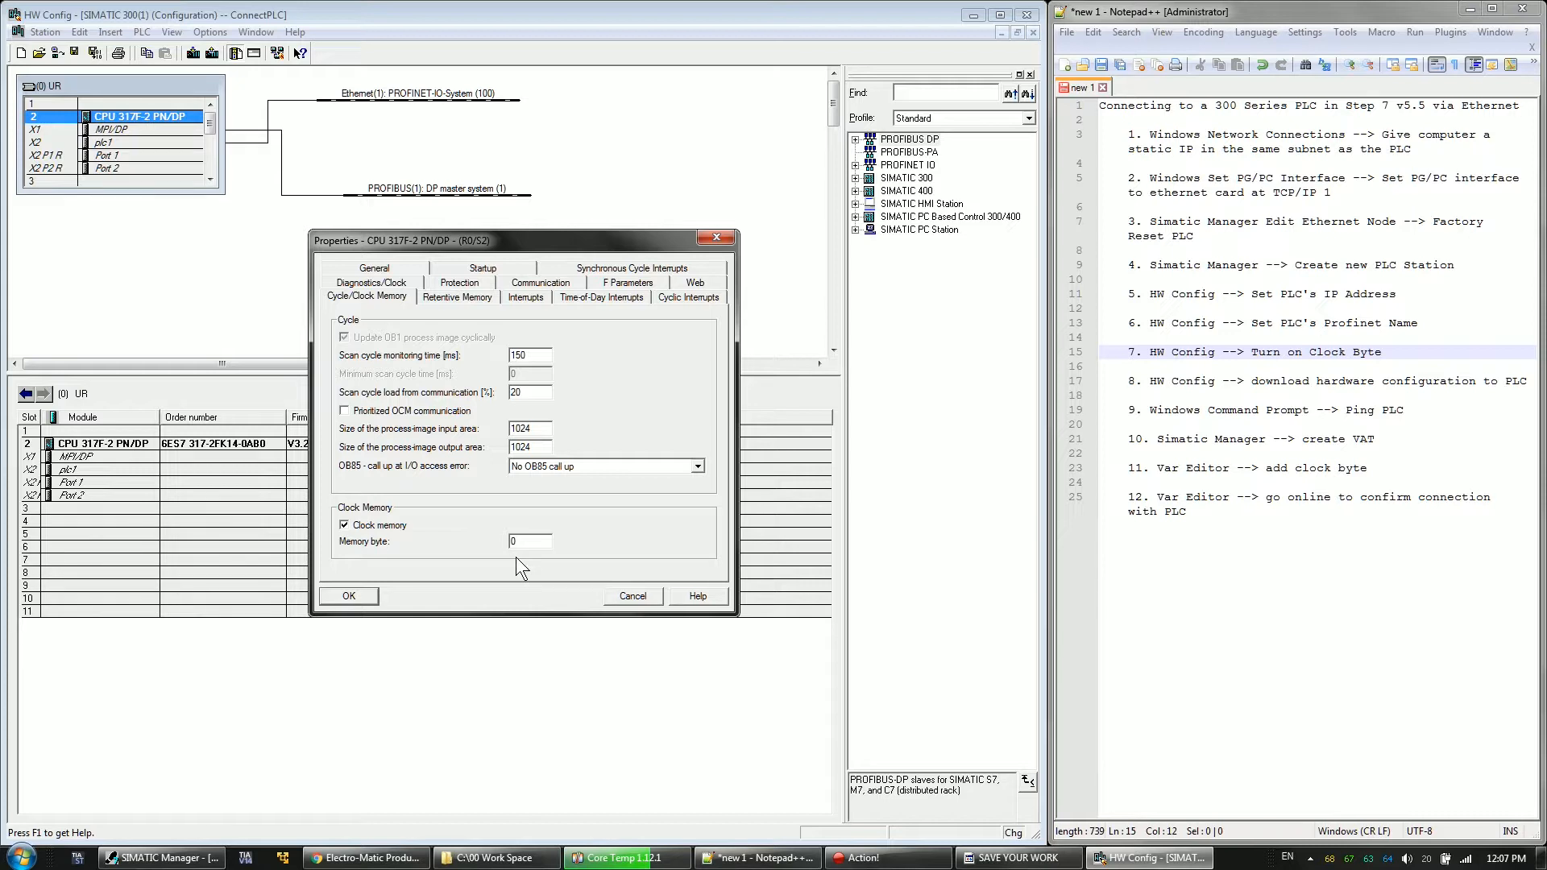
pyautogui.click(373, 525)
pyautogui.click(367, 525)
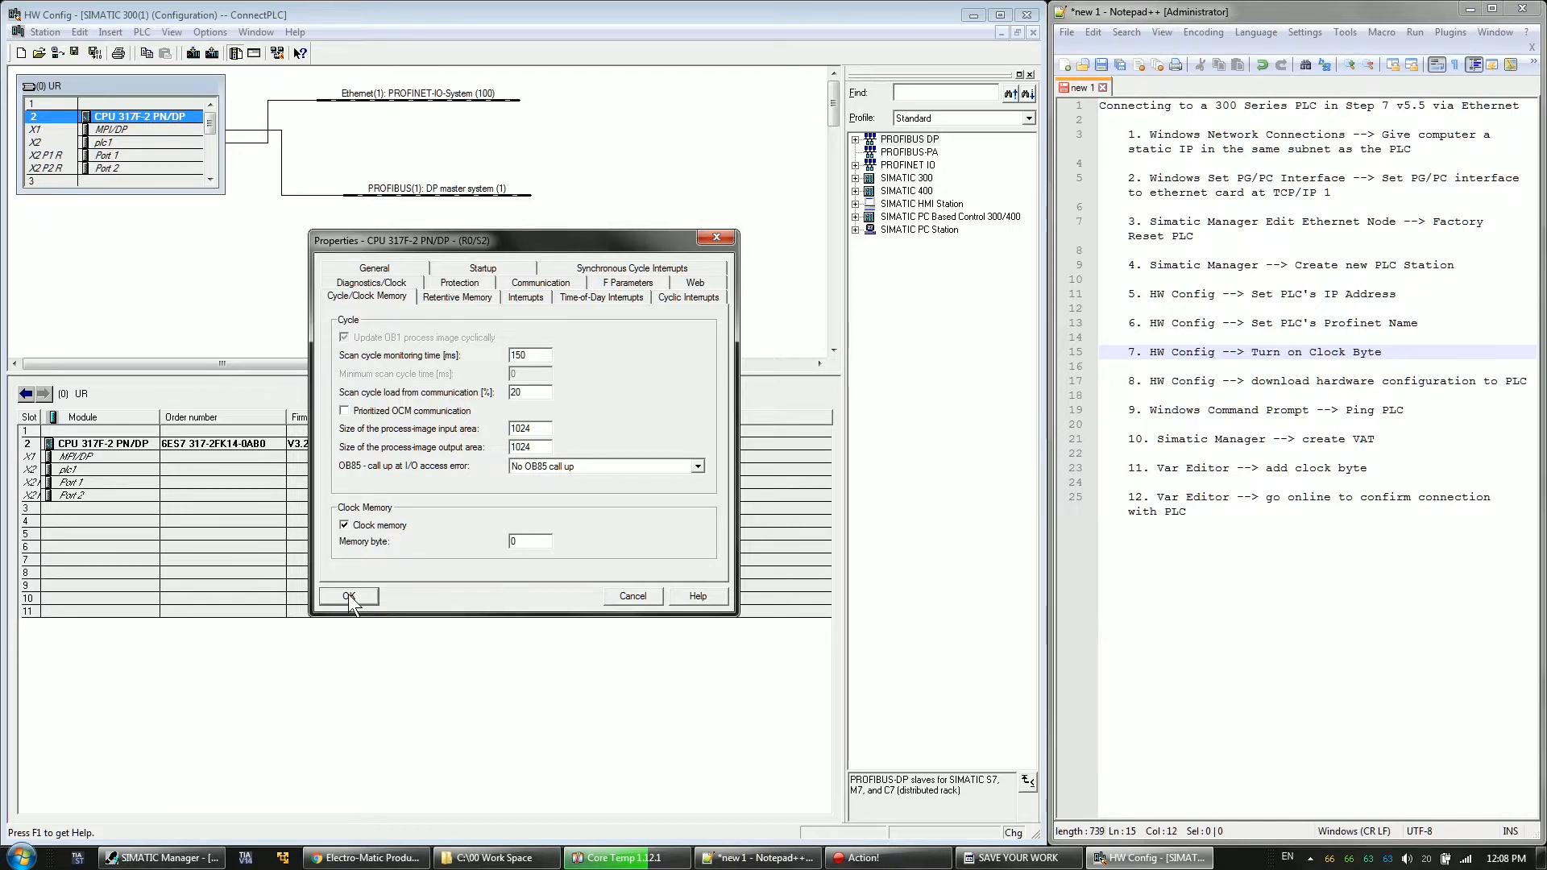
# - Consult the help on clock memory, examine the period duration of each clock bit, and close the help
pyautogui.click(683, 597)
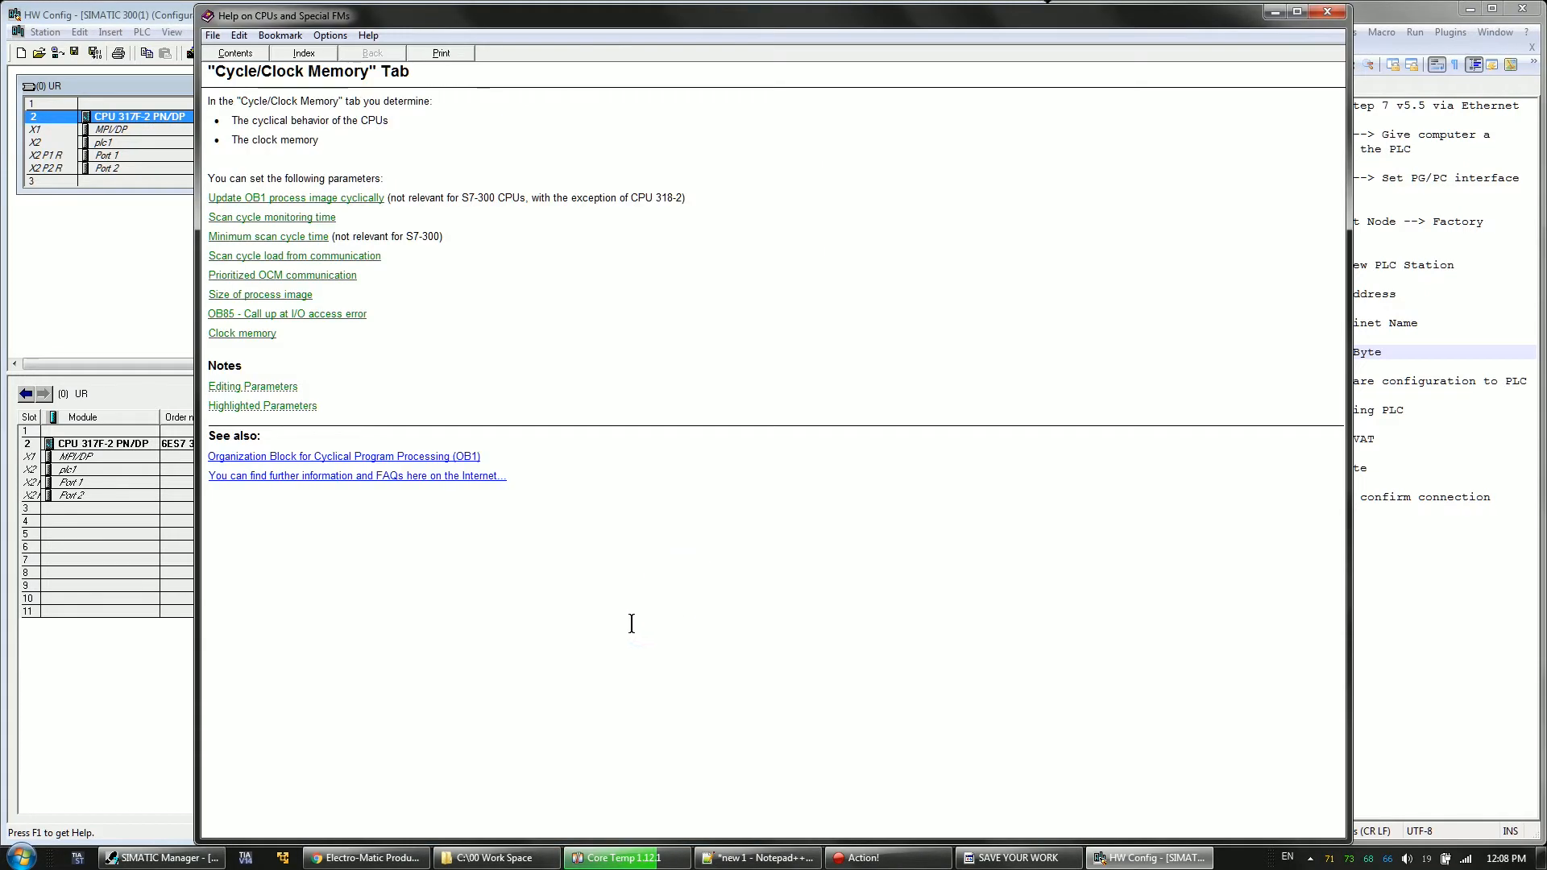
pyautogui.click(251, 333)
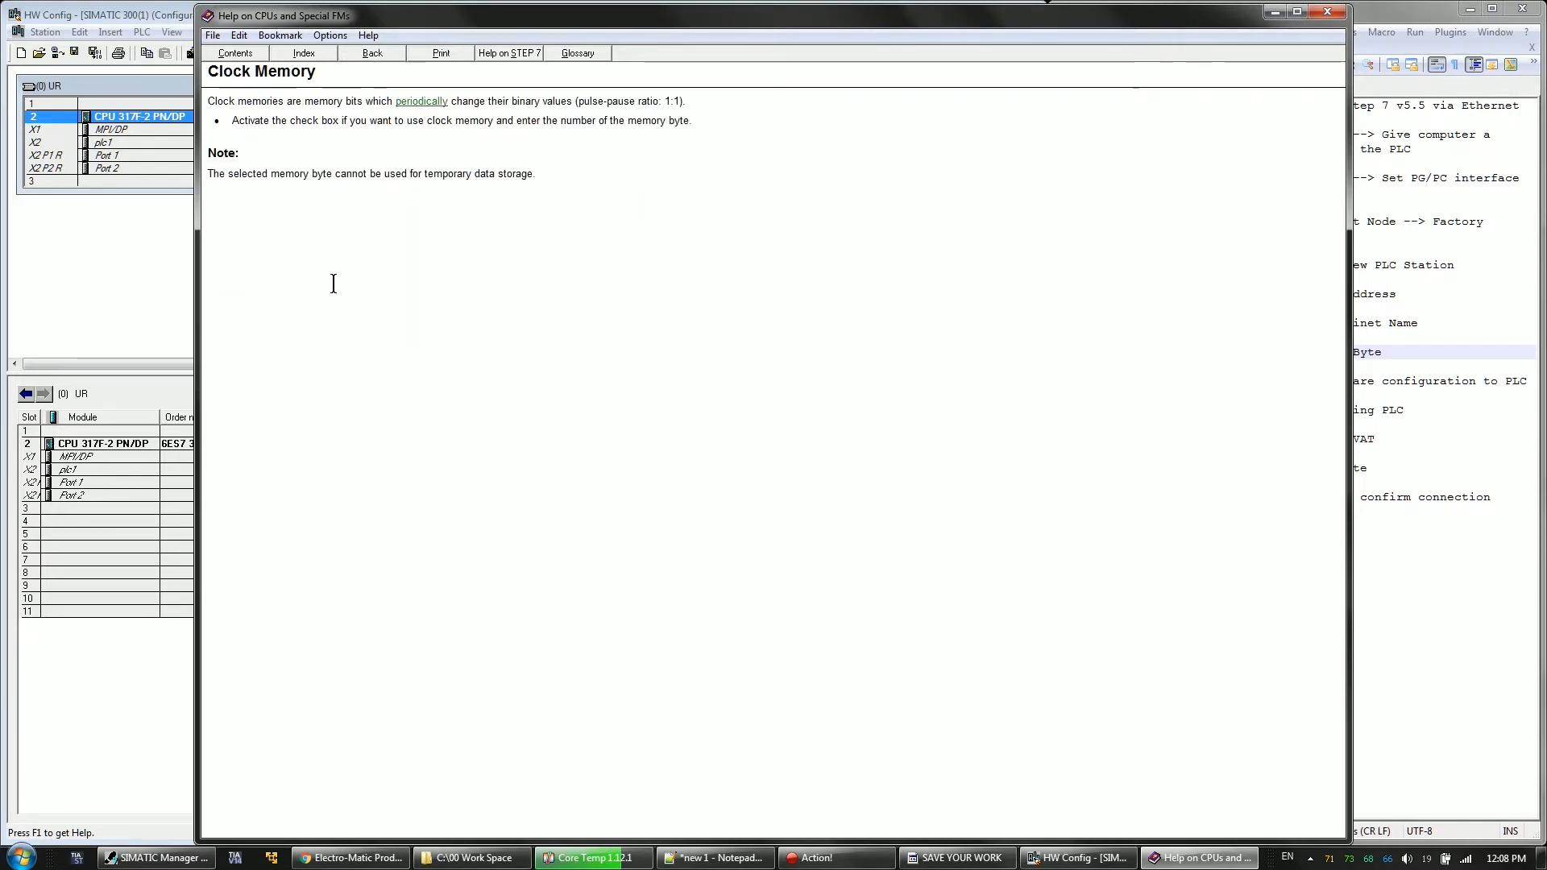
pyautogui.click(419, 102)
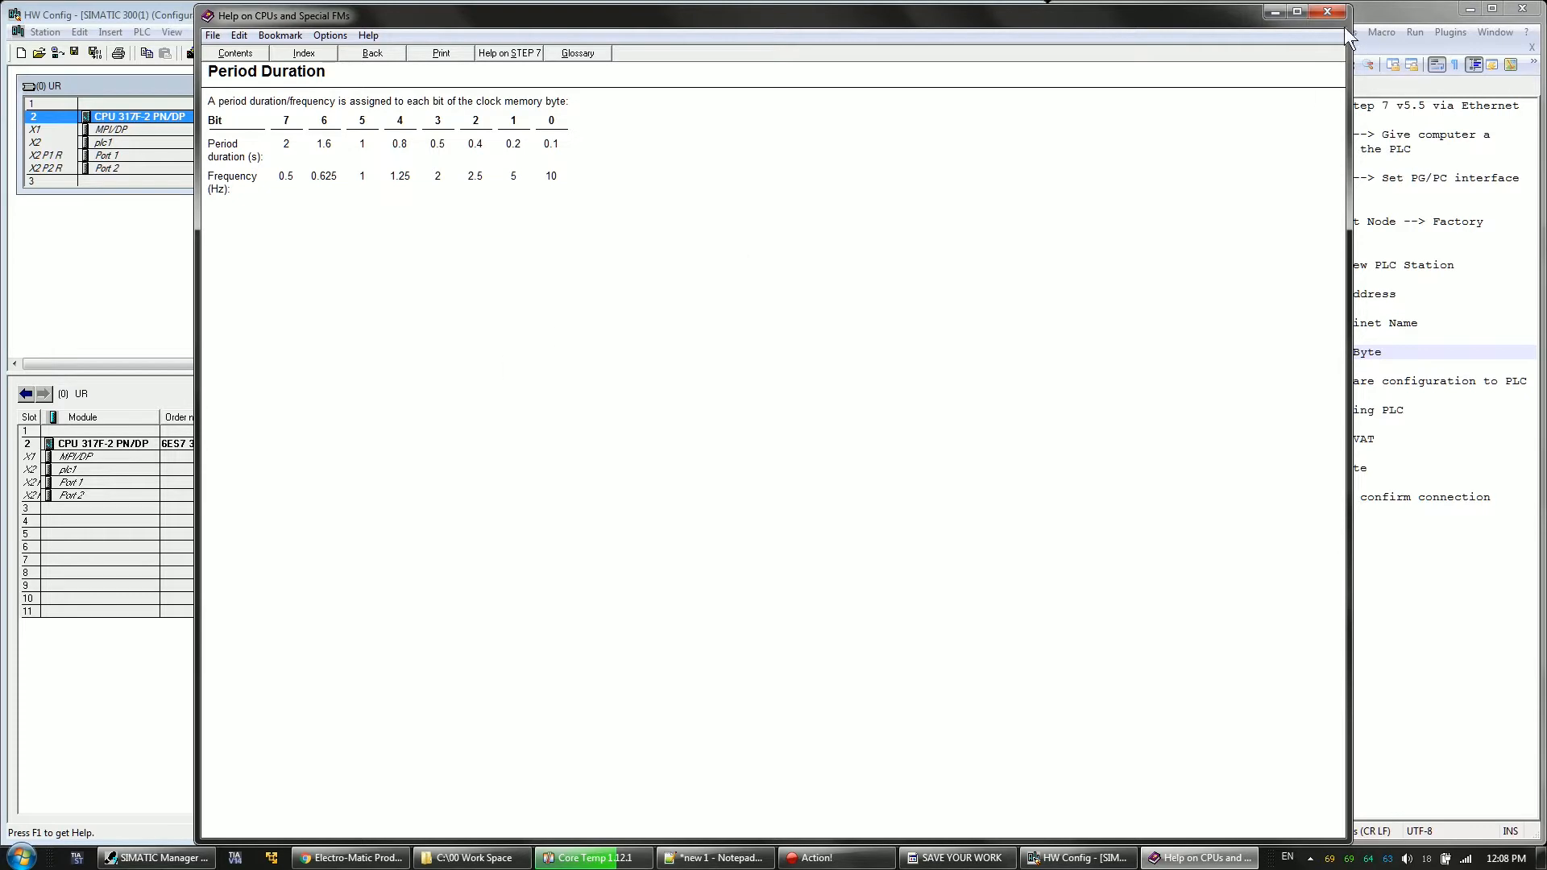
pyautogui.click(1330, 12)
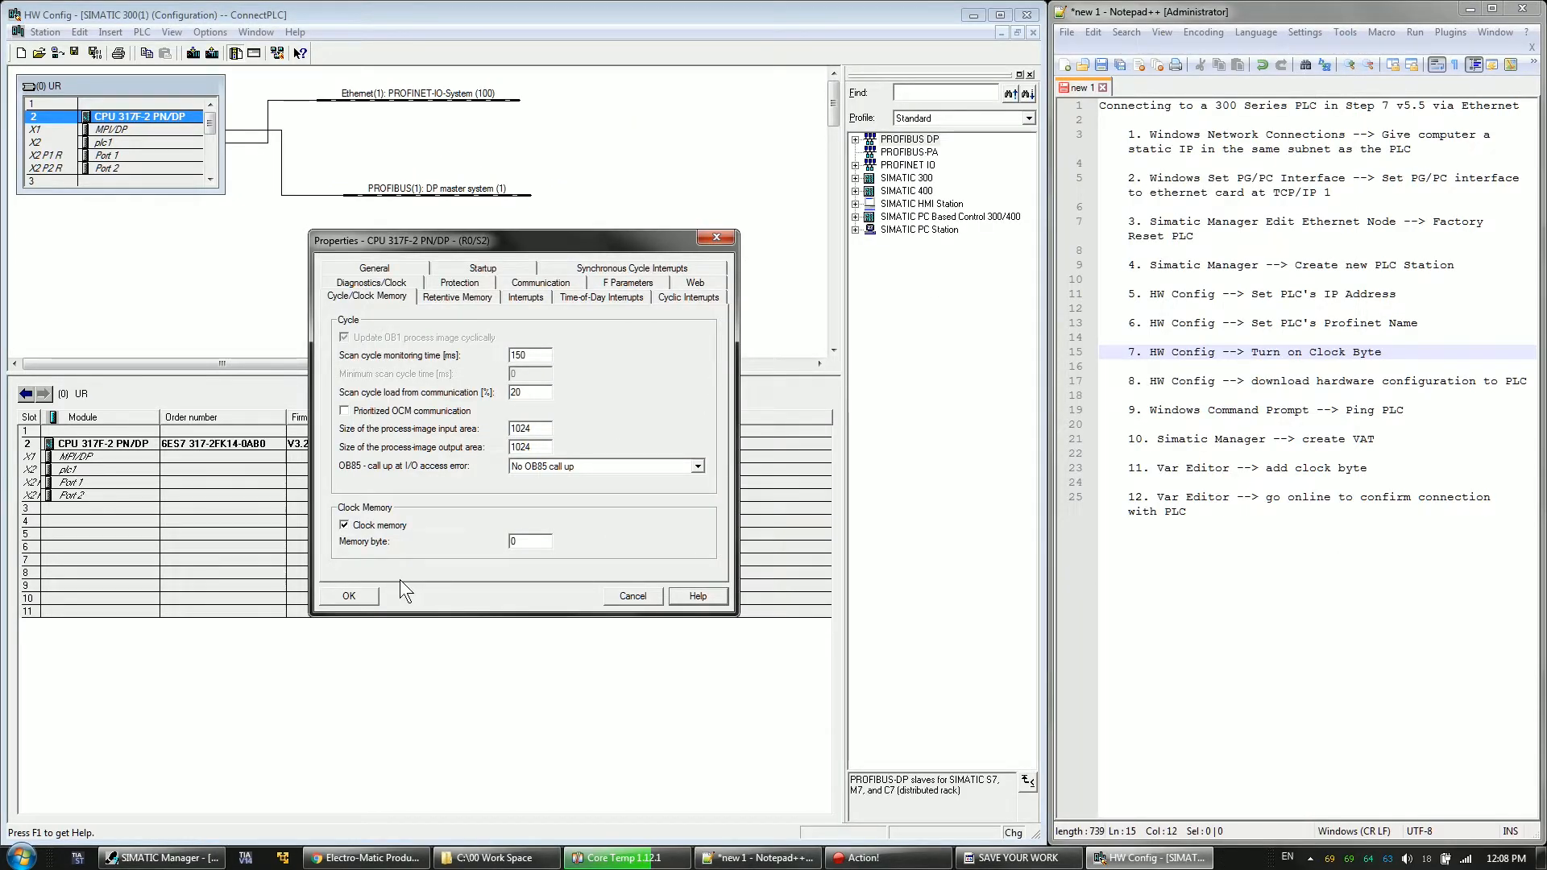
# - Accept the CPU properties, recheck the clock memory setting, and save and compile the hardware configuration
pyautogui.click(350, 598)
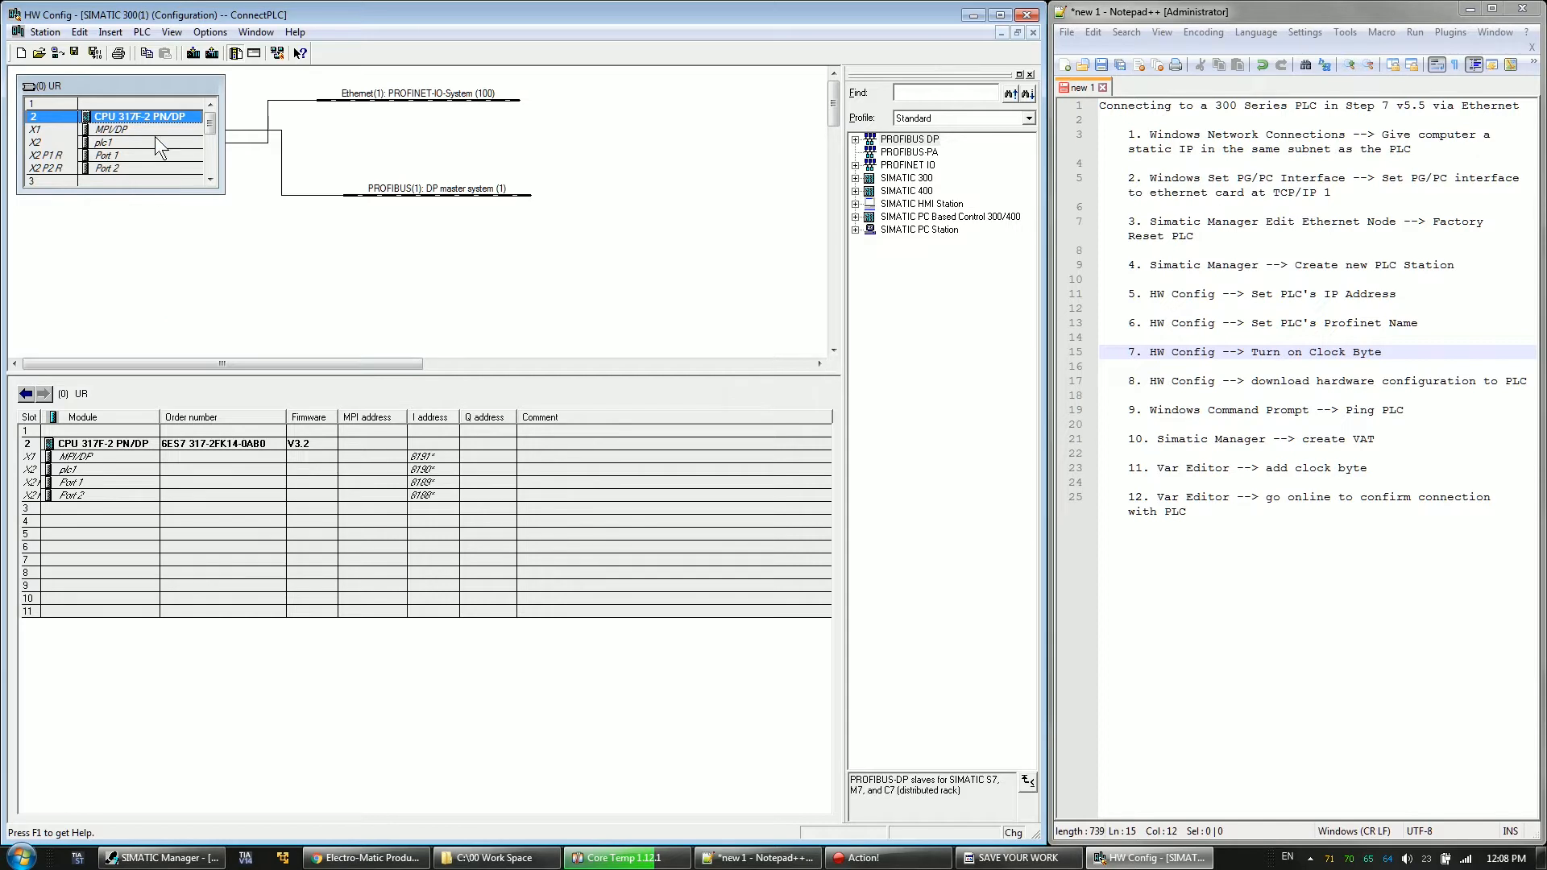
pyautogui.doubleClick(153, 118)
pyautogui.click(348, 597)
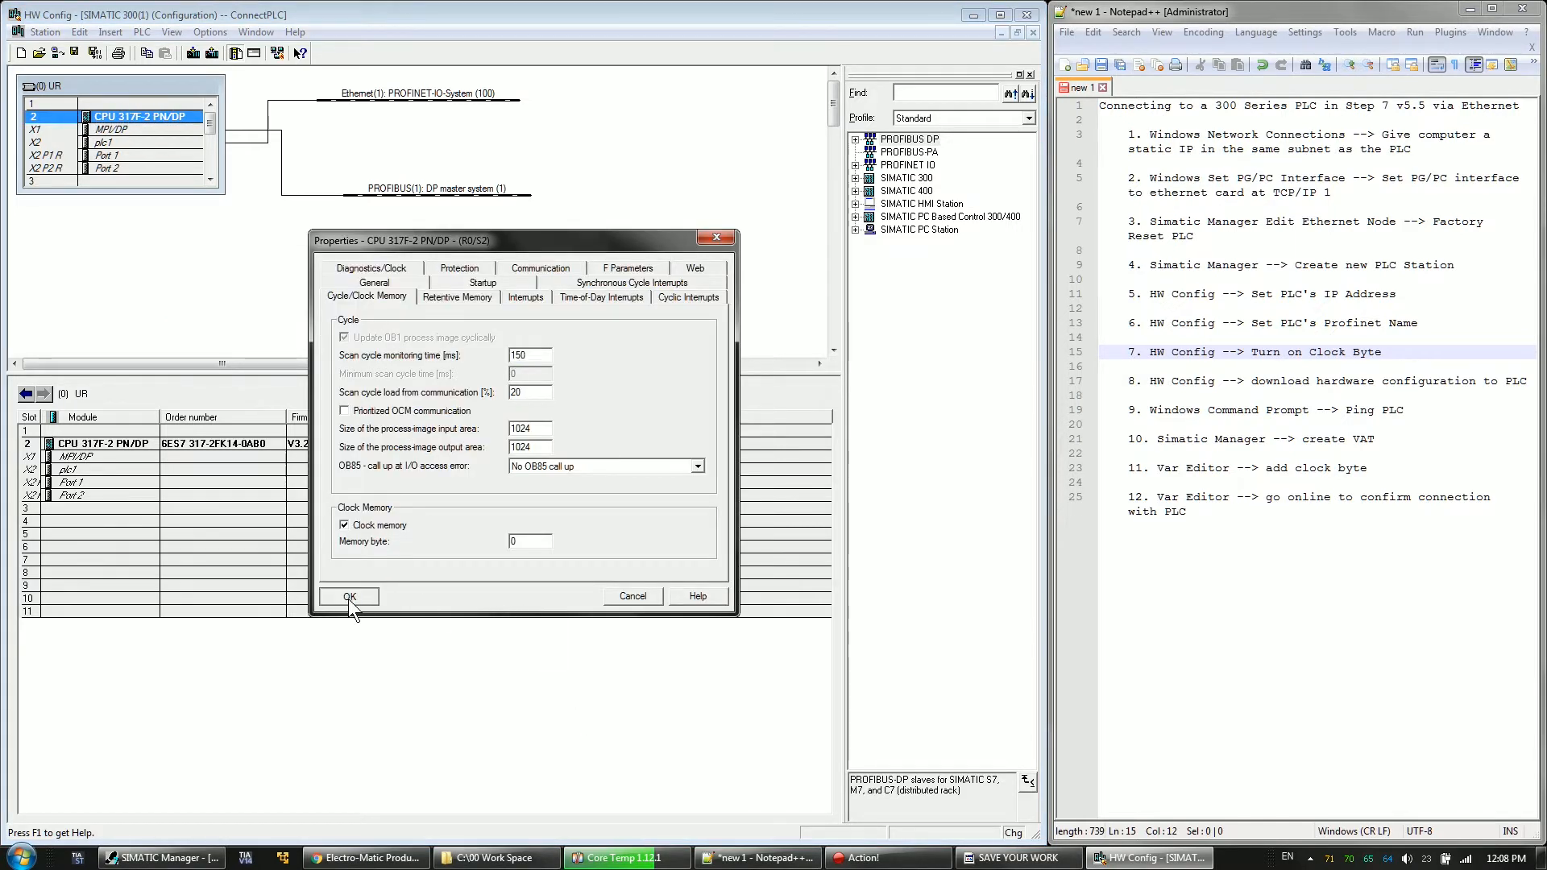
pyautogui.click(95, 53)
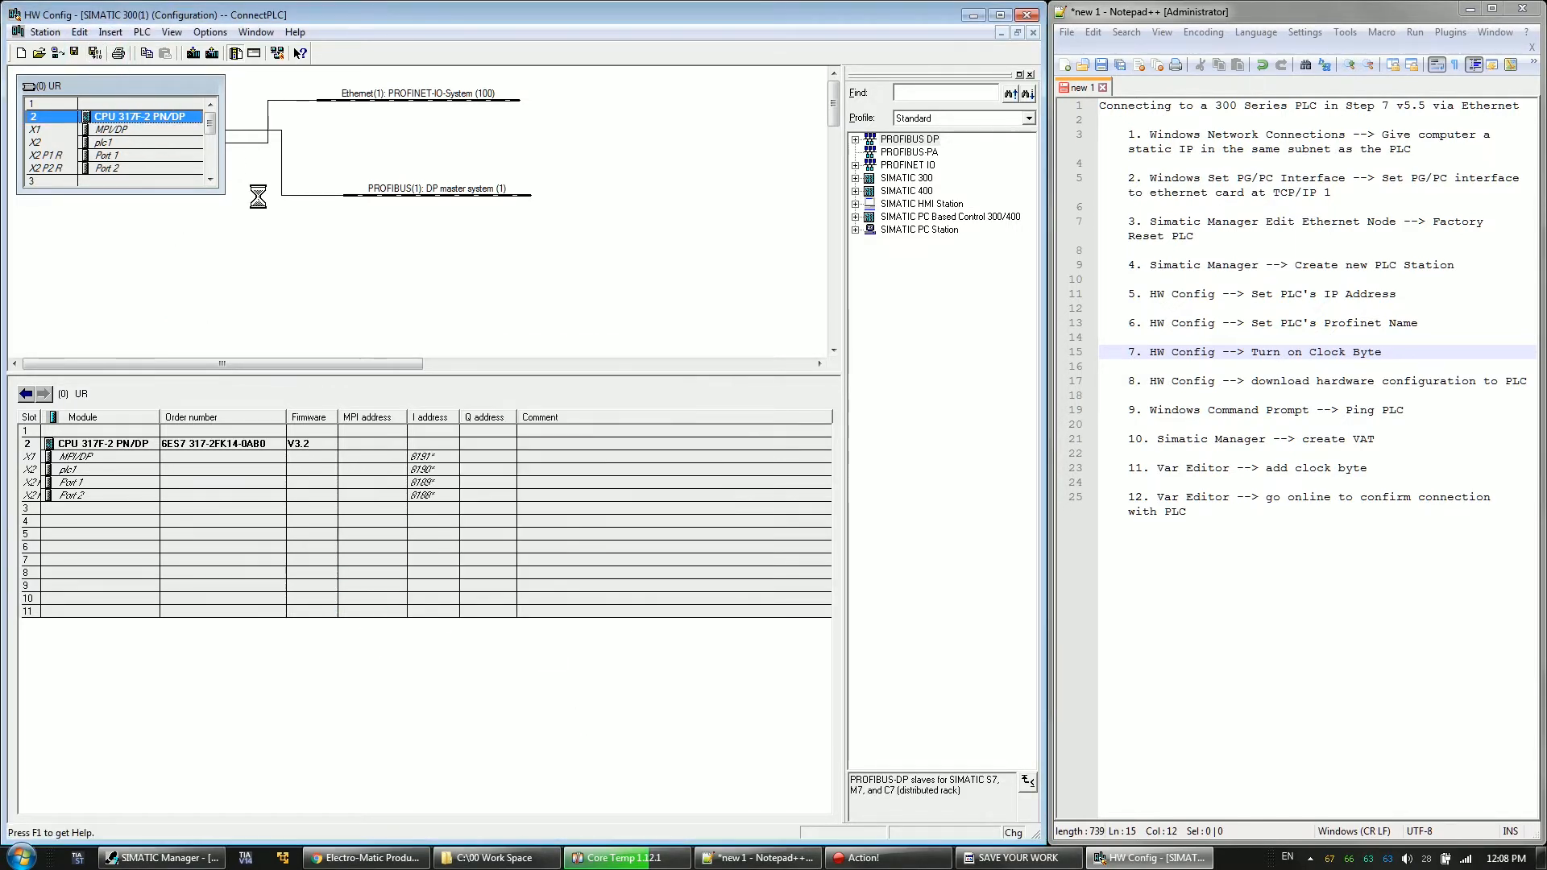
# - Go to checklist item 8 in Notepad++, return to HW Config, and start downloading the configuration to target module CPU 317F-2 PN/DP
pyautogui.click(1173, 389)
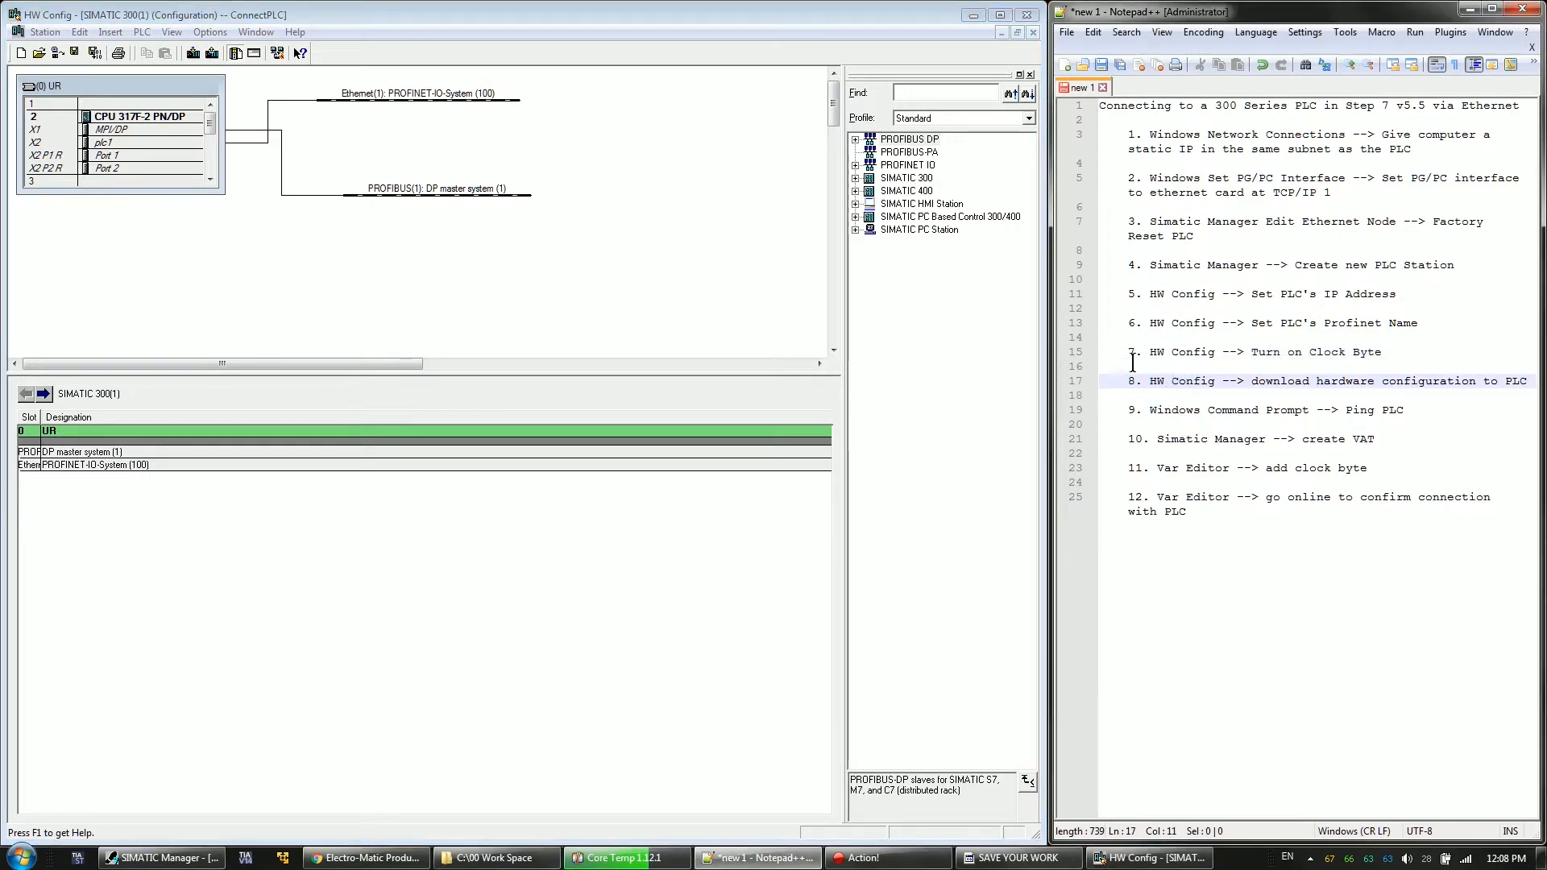
pyautogui.click(588, 268)
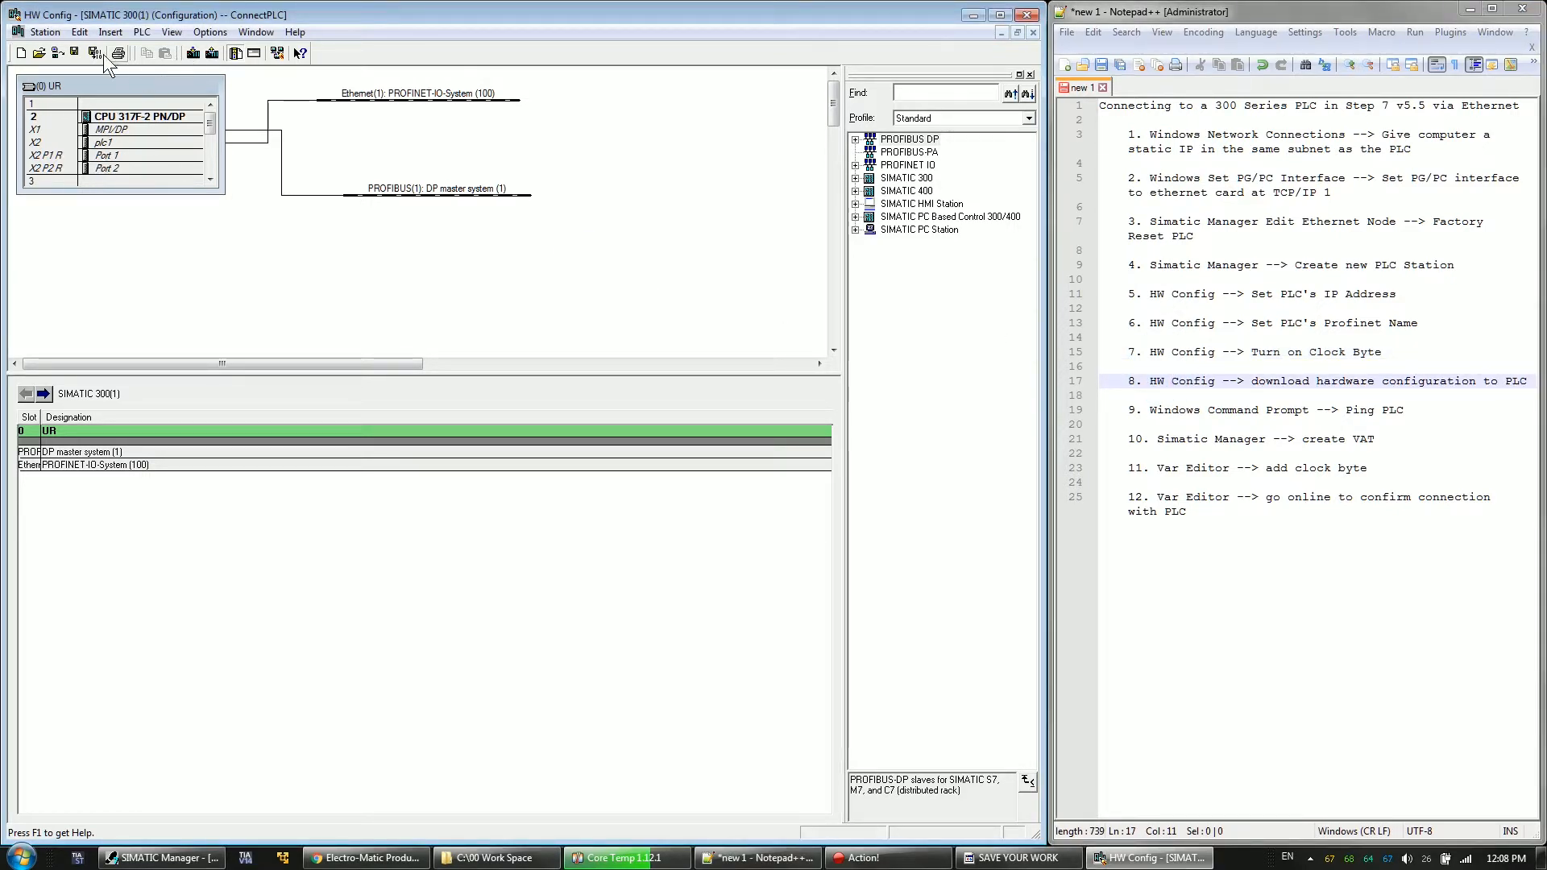
pyautogui.click(192, 53)
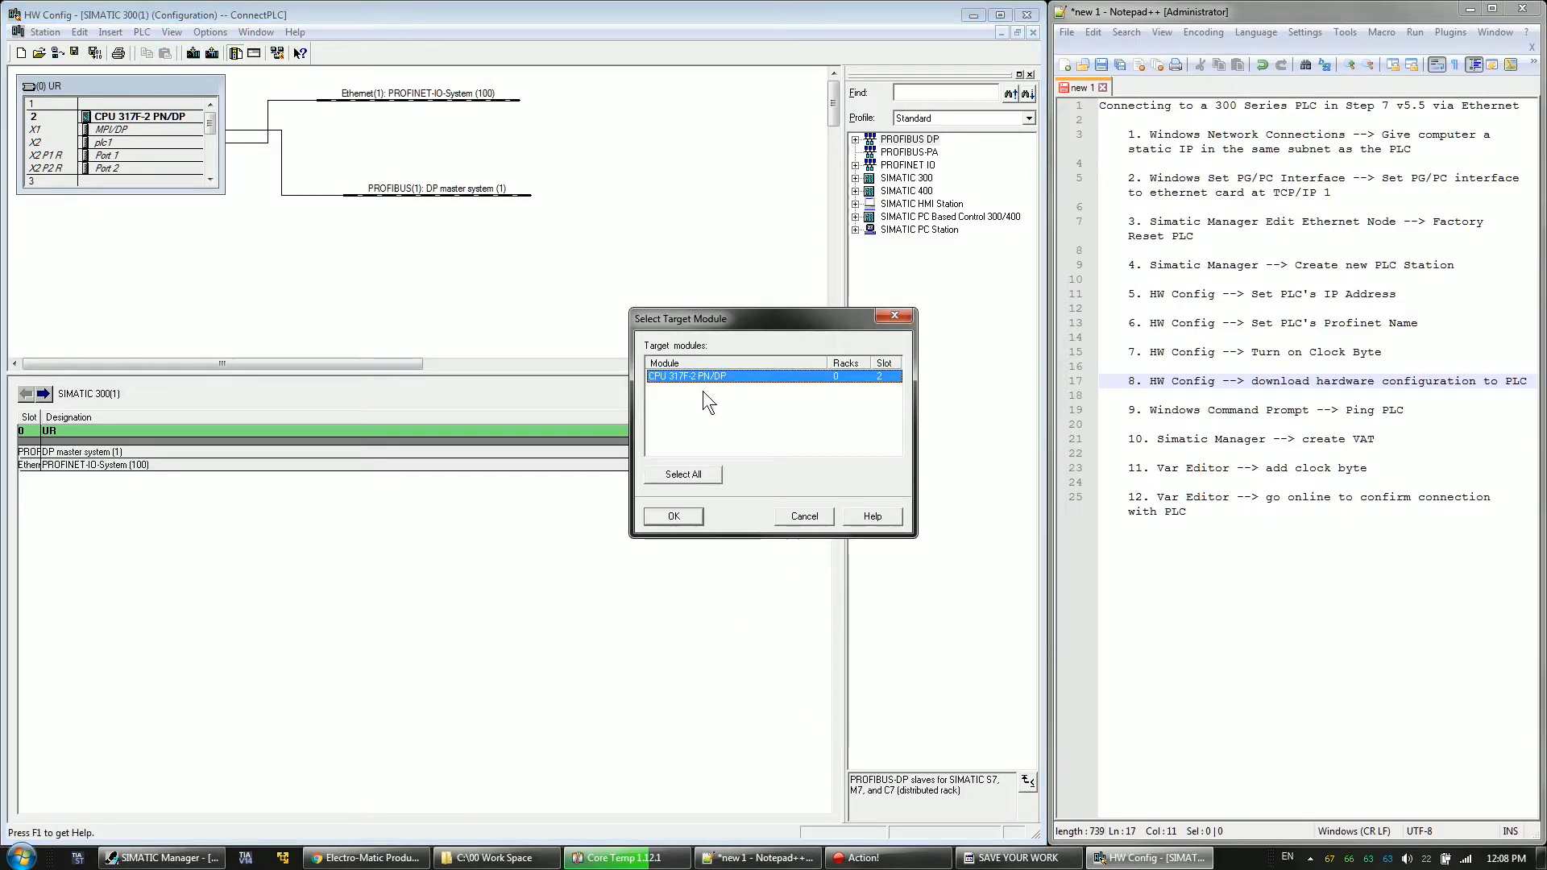
pyautogui.click(695, 514)
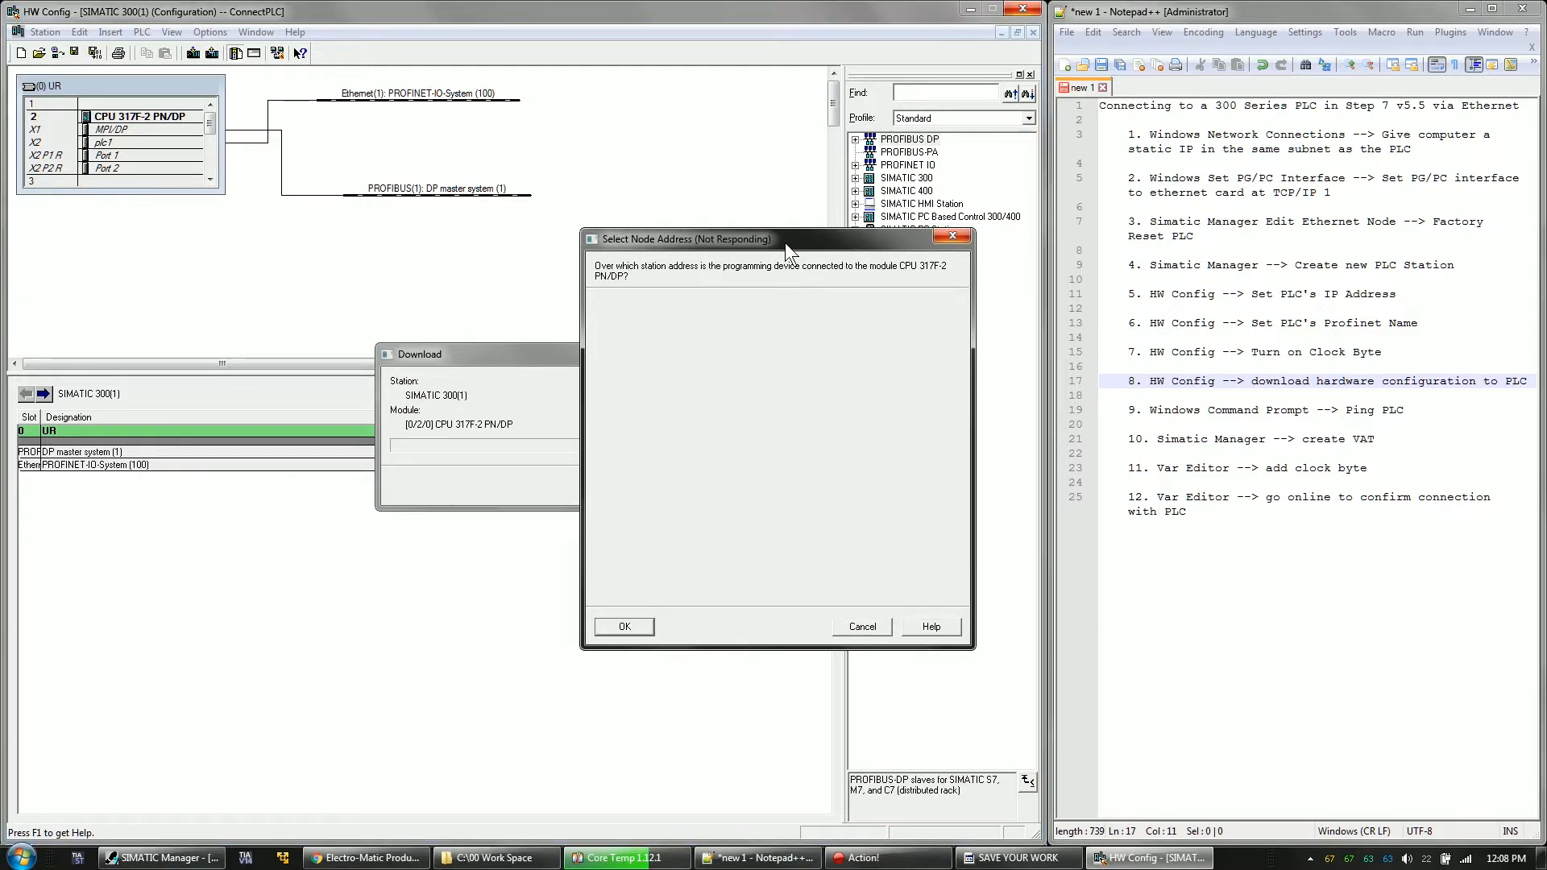
# - Briefly check the Action! recorder, and list the accessible nodes for the download's node address
pyautogui.moveTo(789, 239); pyautogui.dragTo(674, 229)
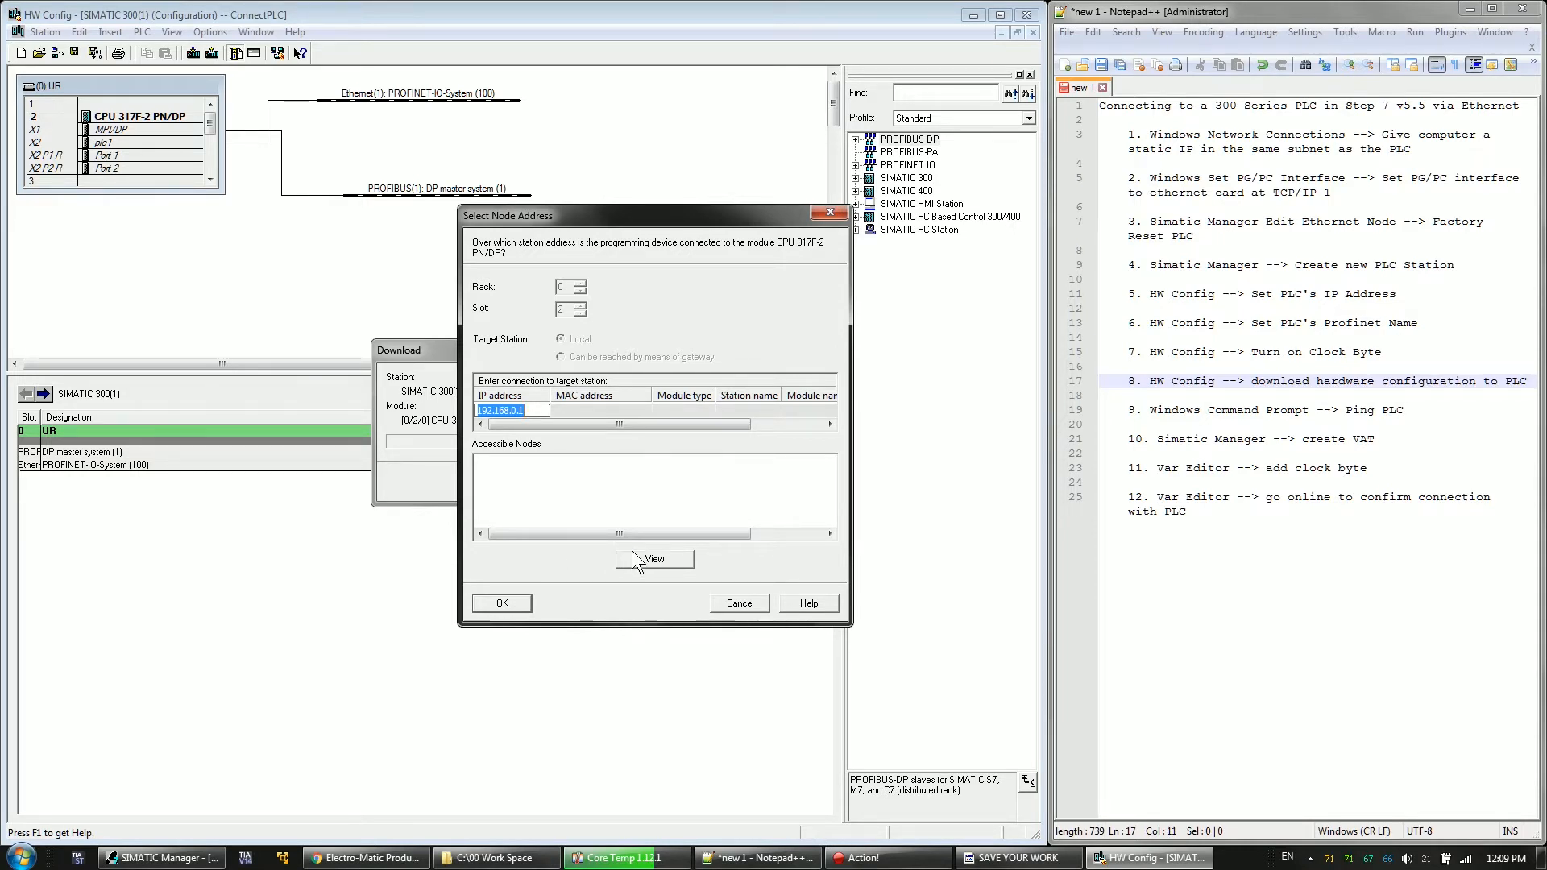
pyautogui.moveTo(496, 424)
pyautogui.mouseDown()
pyautogui.moveTo(648, 432)
pyautogui.moveTo(503, 429)
pyautogui.mouseUp()
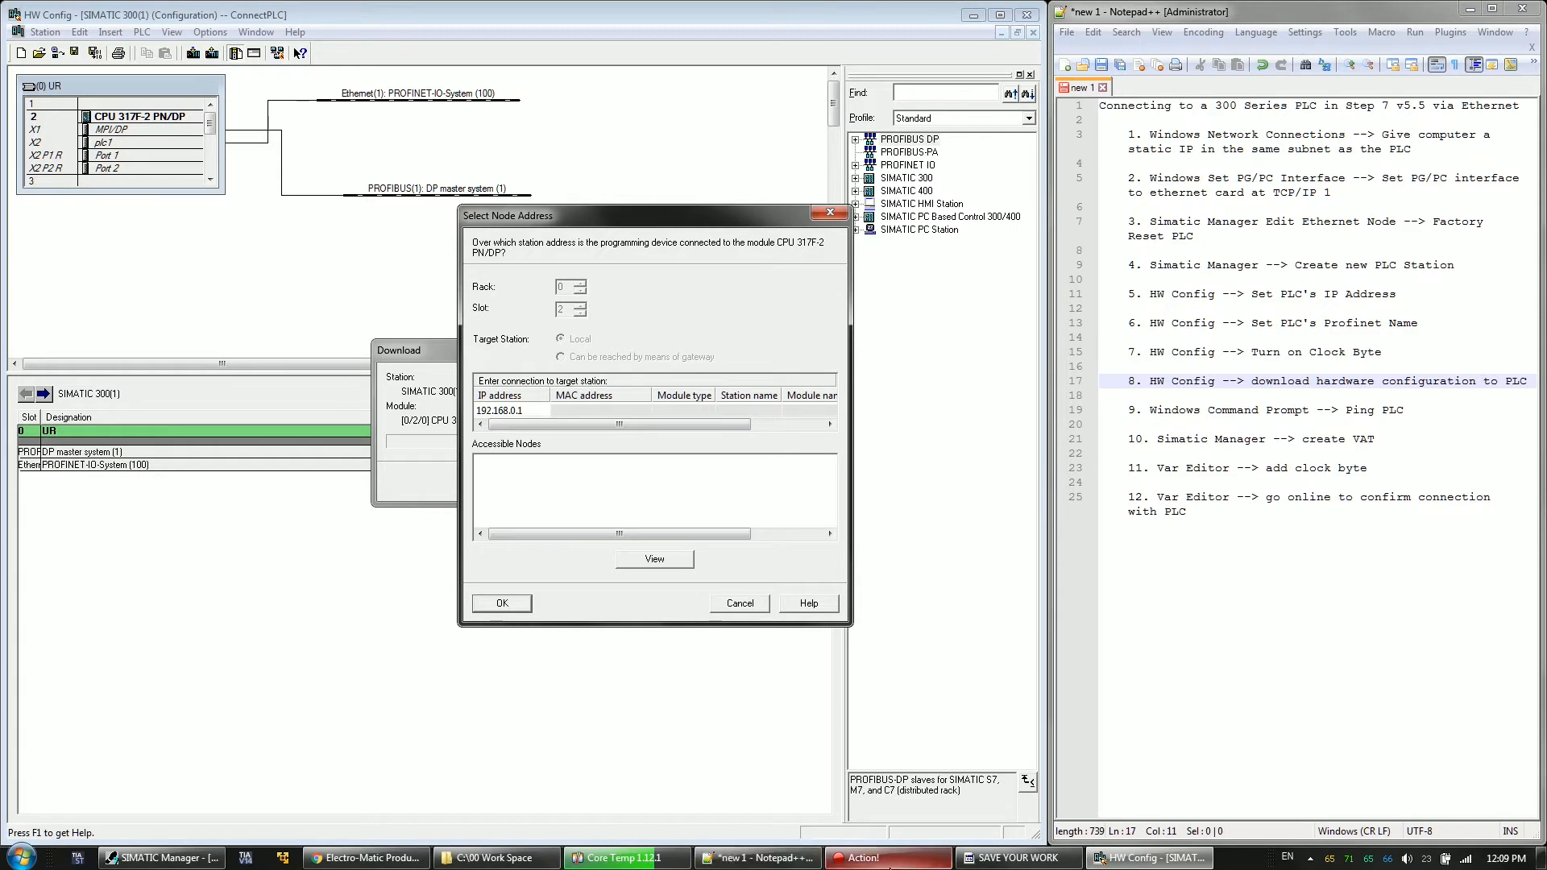
pyautogui.click(863, 857)
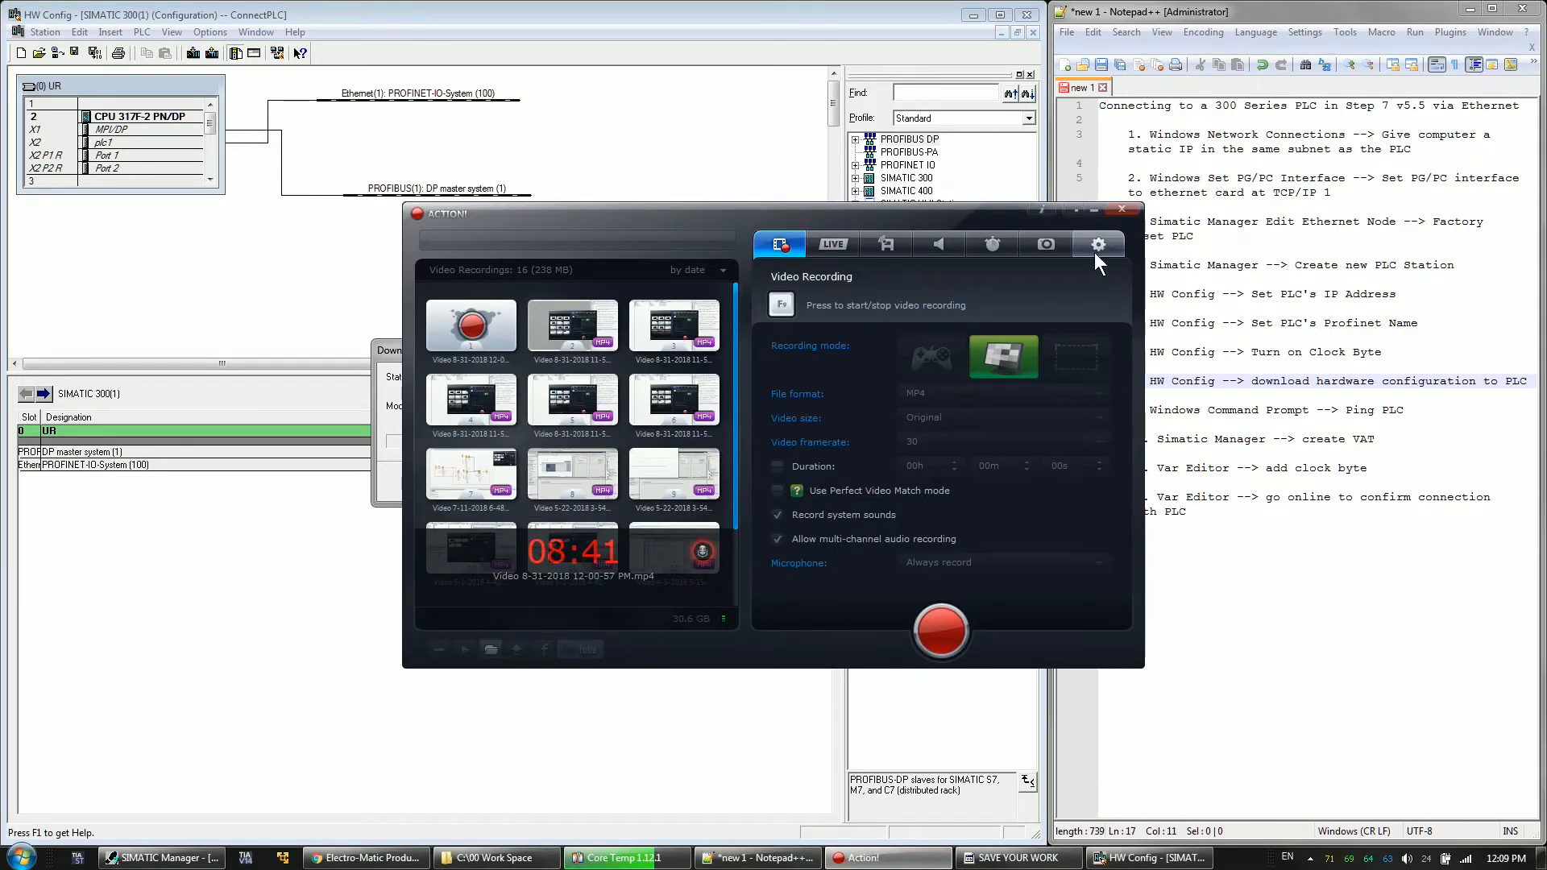
pyautogui.click(1099, 208)
pyautogui.click(667, 556)
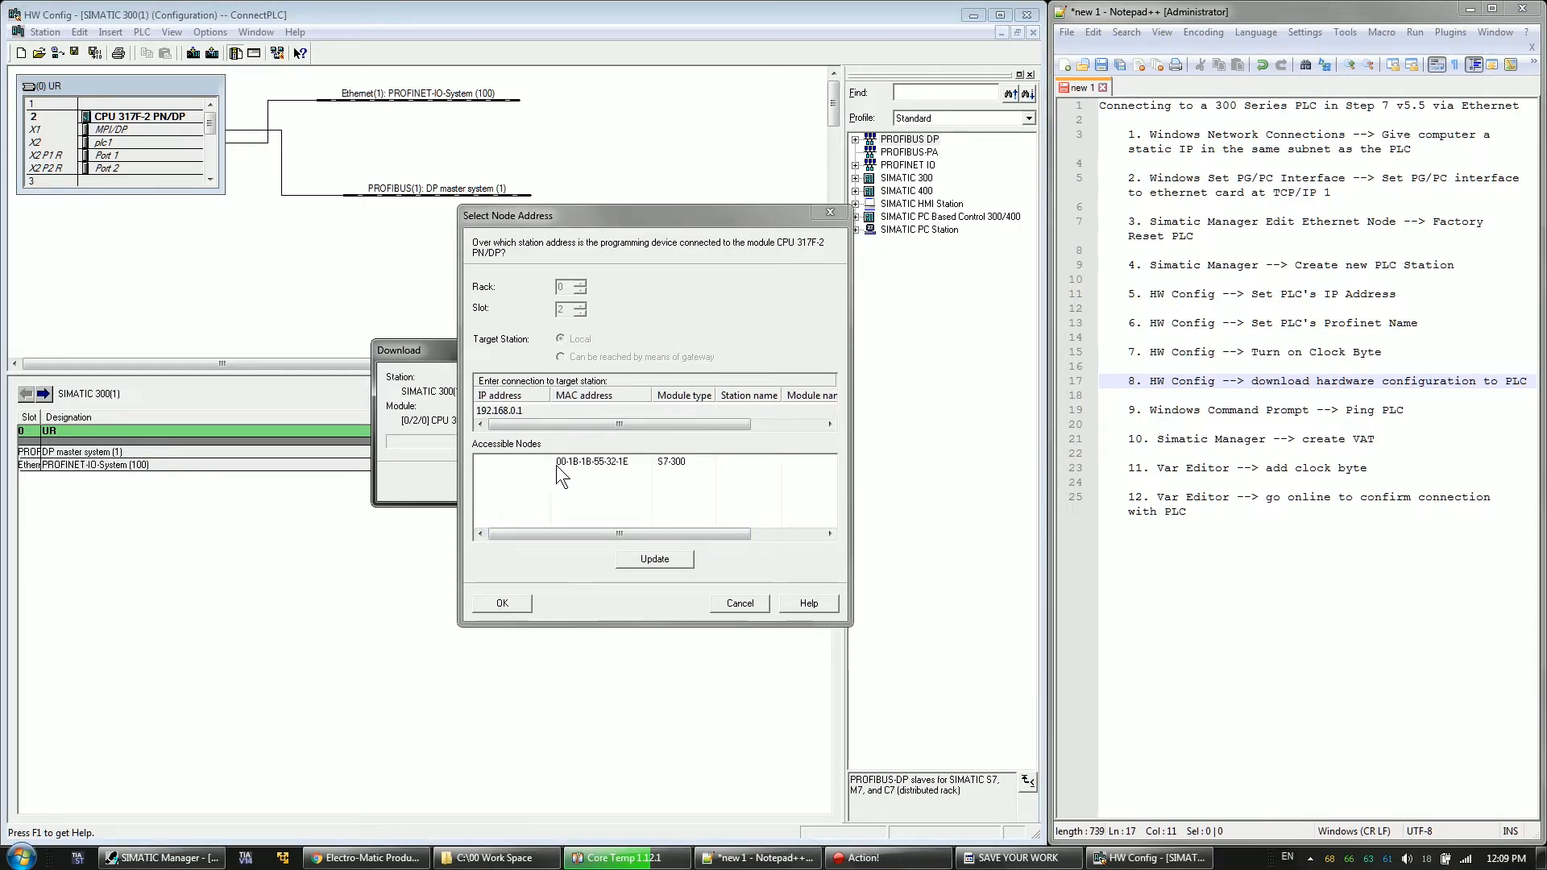
# - Try to download to the S7-300 accessible node, assigning it IP address 192.168.0.1, and dismiss the resulting message
pyautogui.click(569, 463)
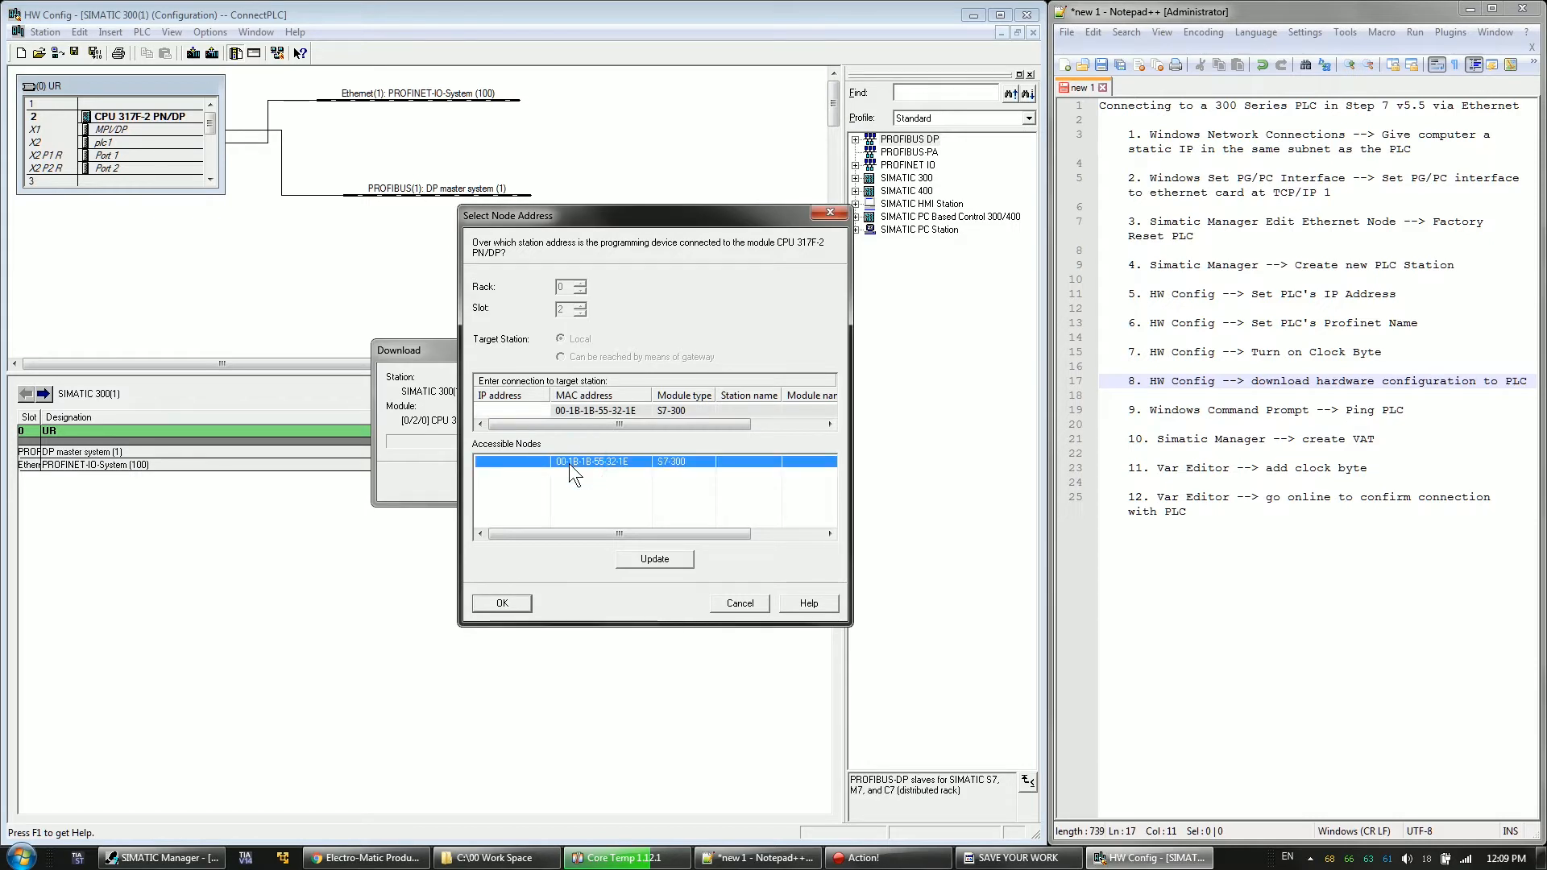
pyautogui.click(505, 602)
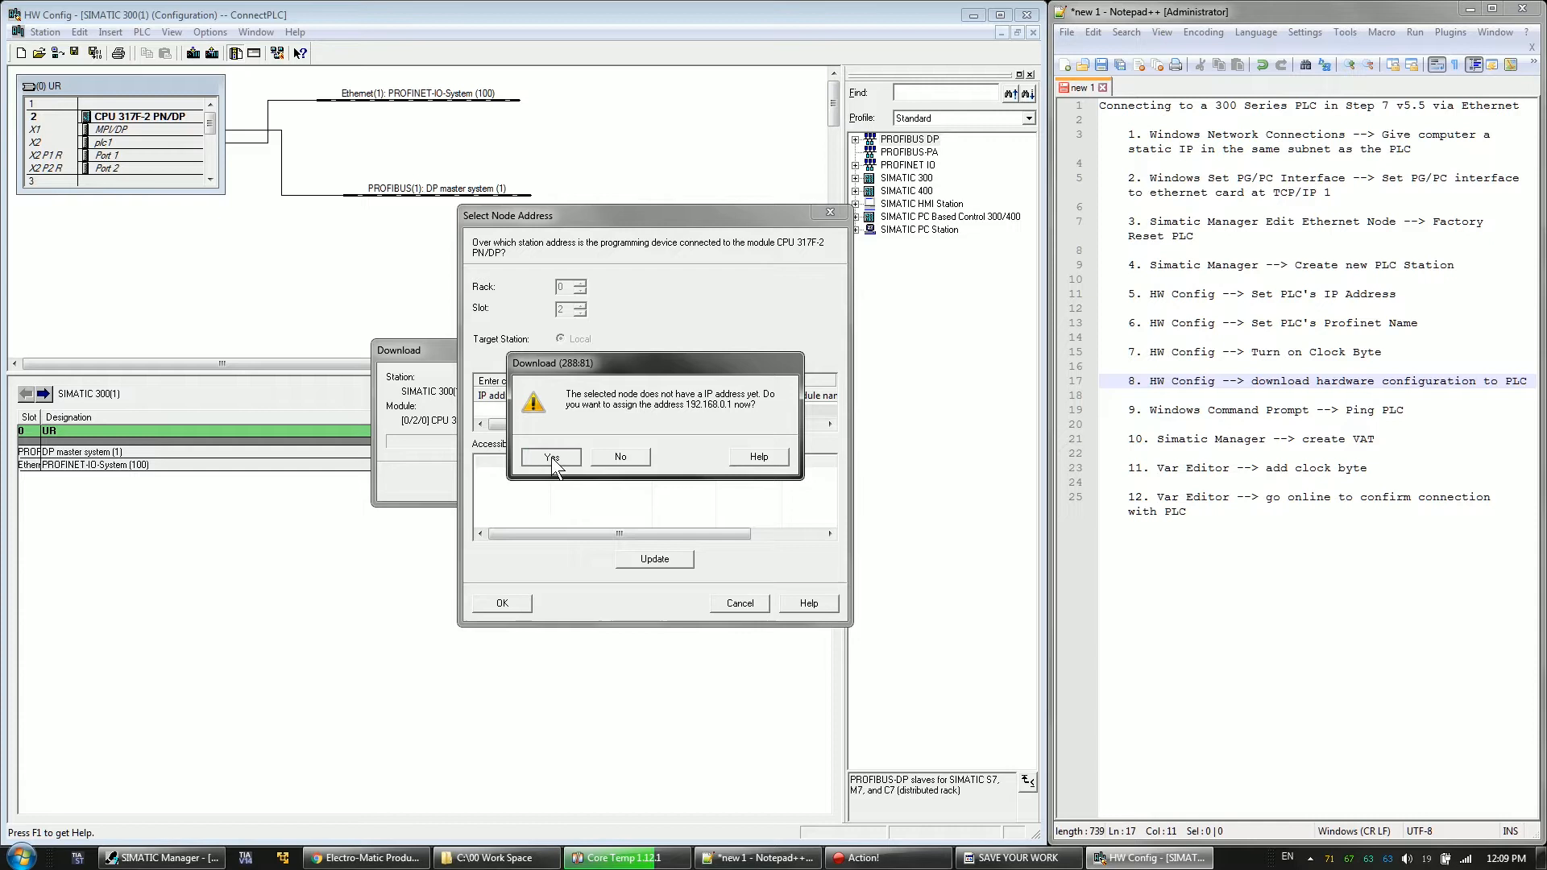
pyautogui.click(551, 457)
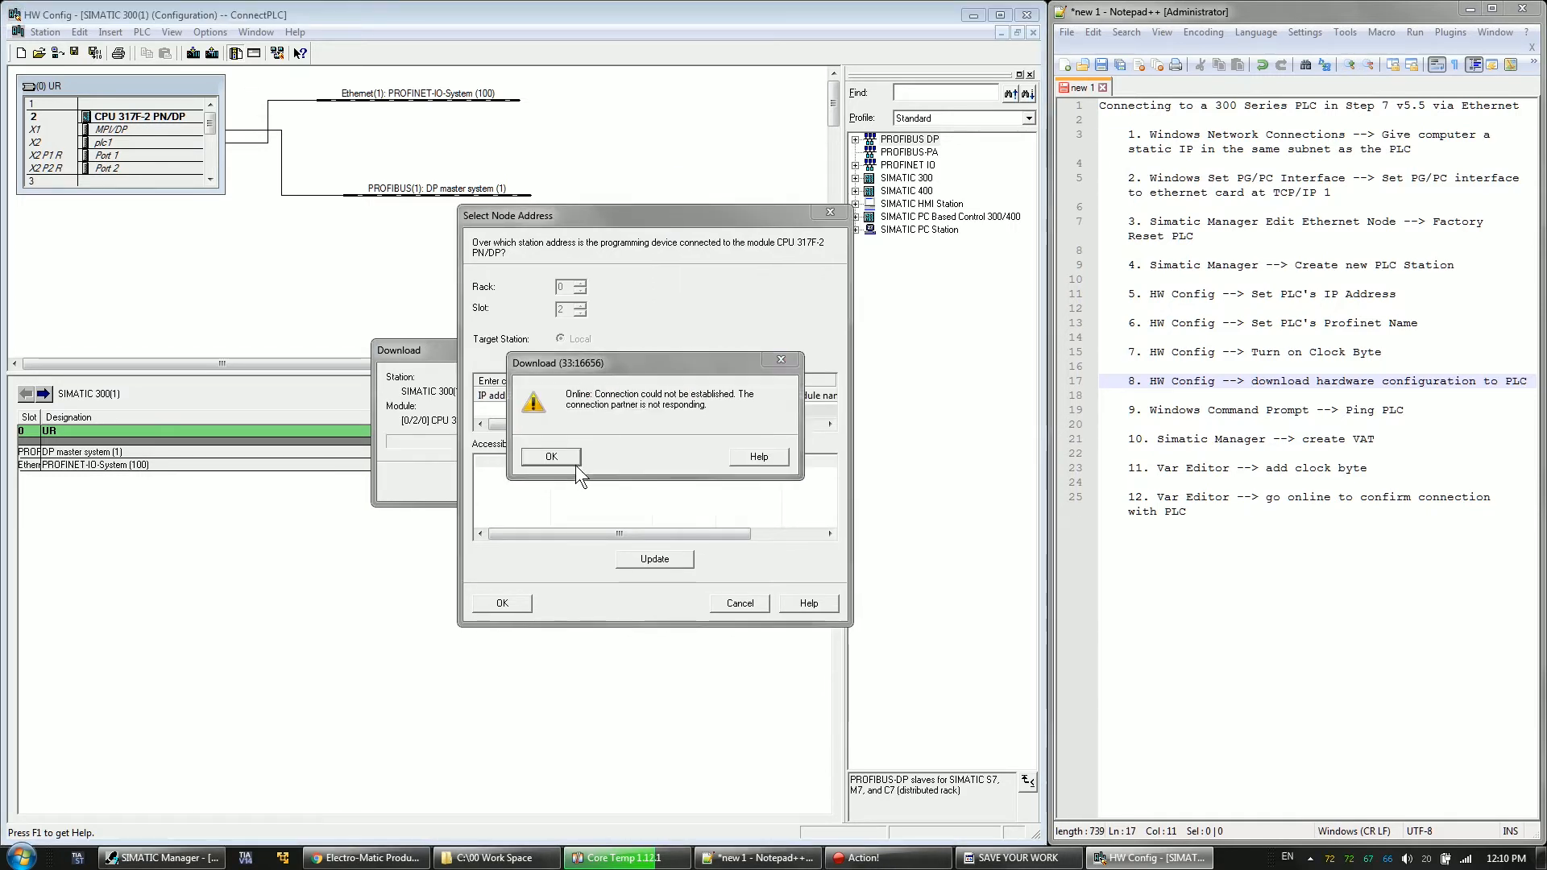
pyautogui.click(568, 453)
# - Retry the download to the S7-300 node, assigning IP address 192.168.0.1, stopping CPU 317F-2 PN/DP for loading and restarting it when loaded
pyautogui.click(590, 457)
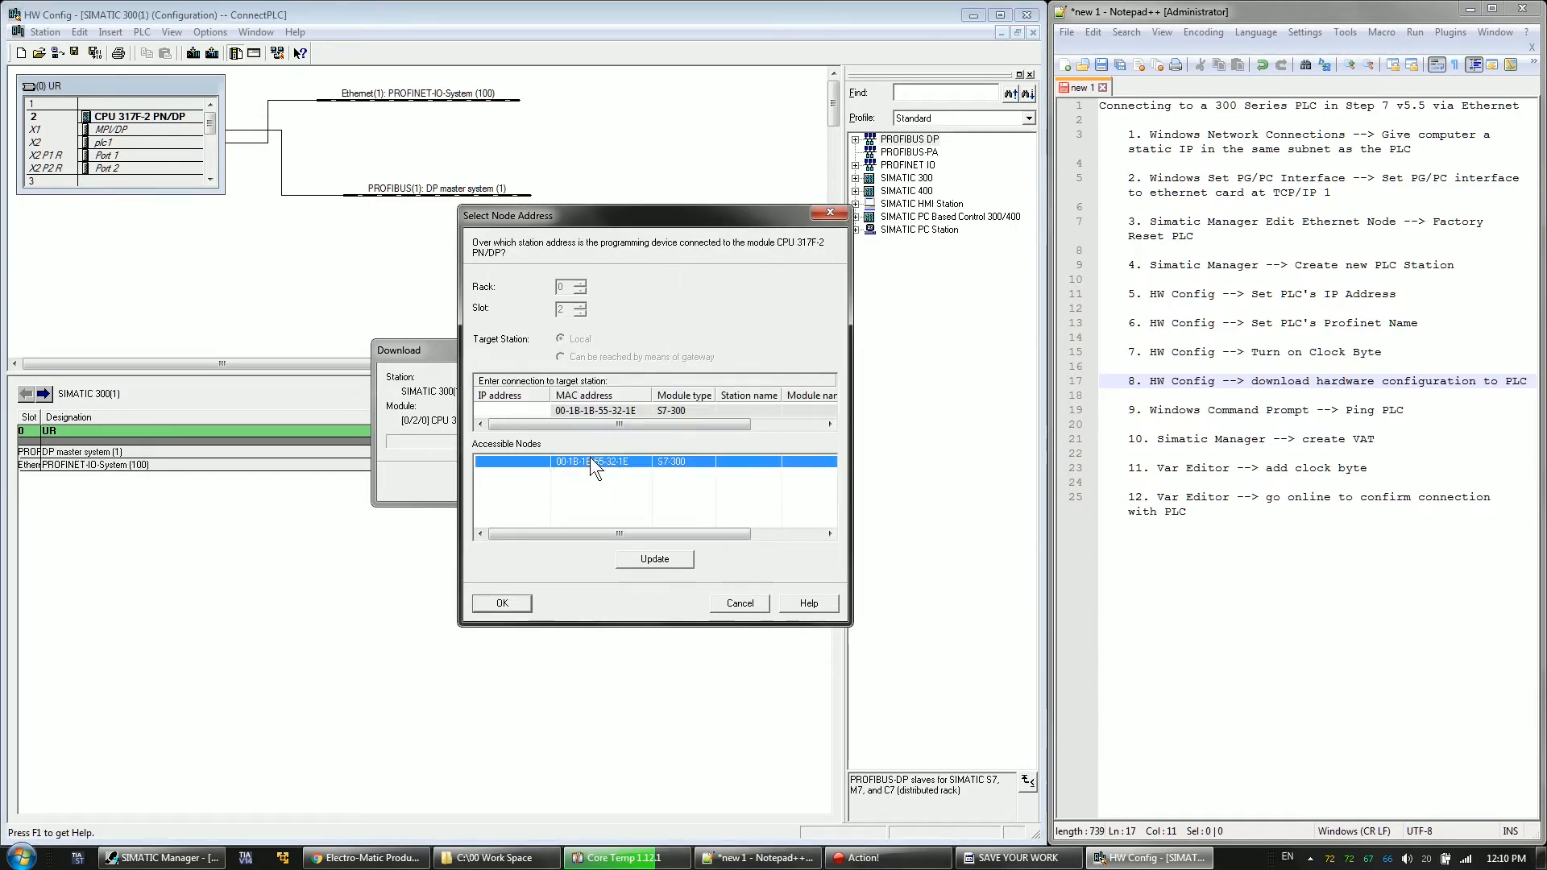
pyautogui.click(507, 602)
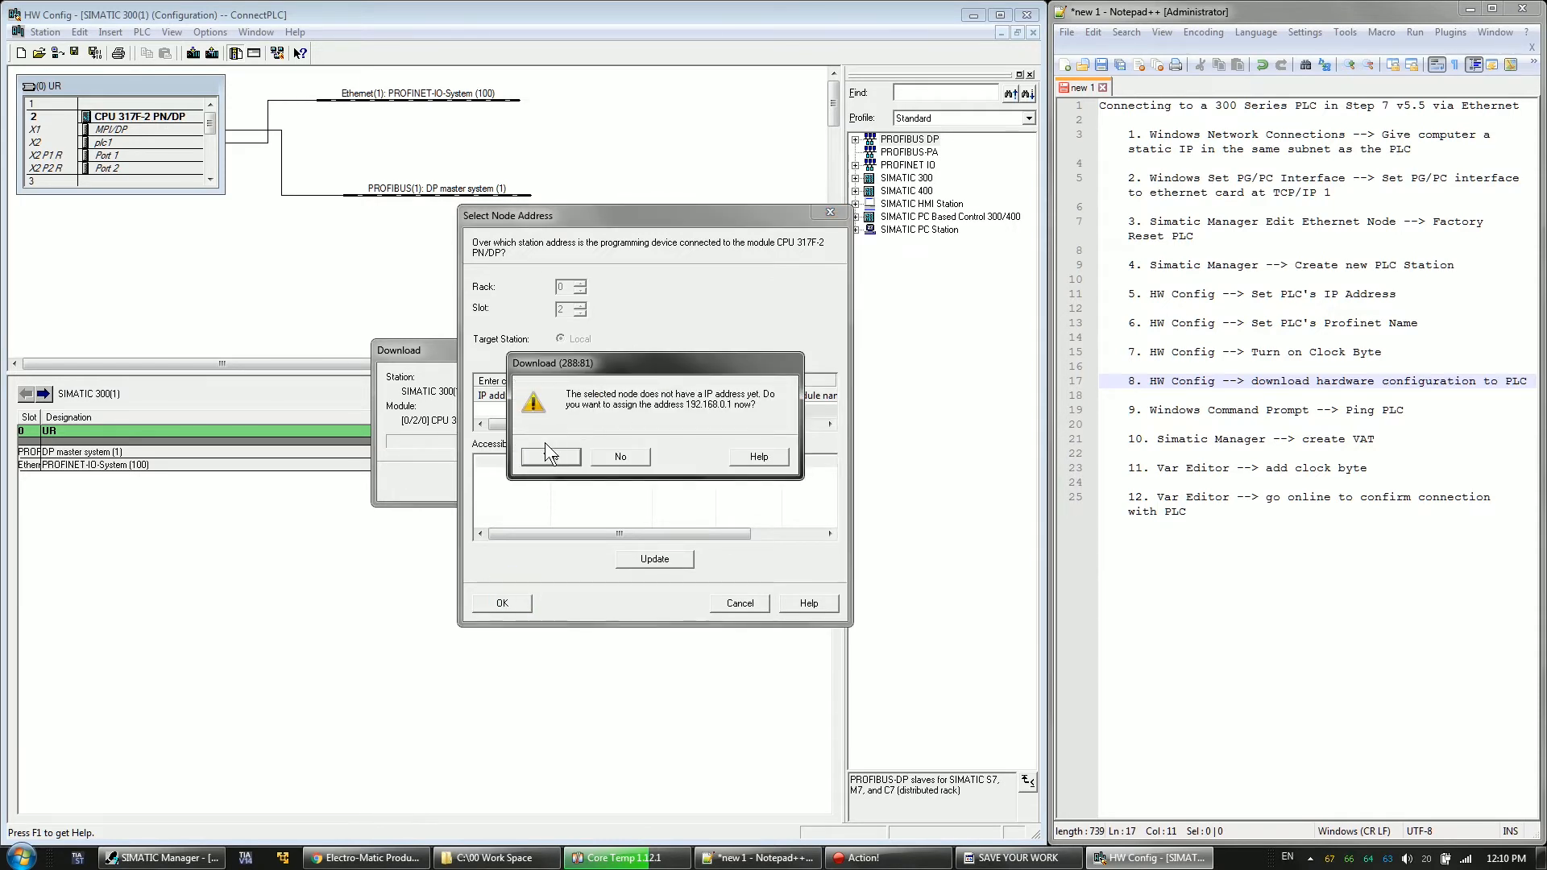
pyautogui.click(544, 456)
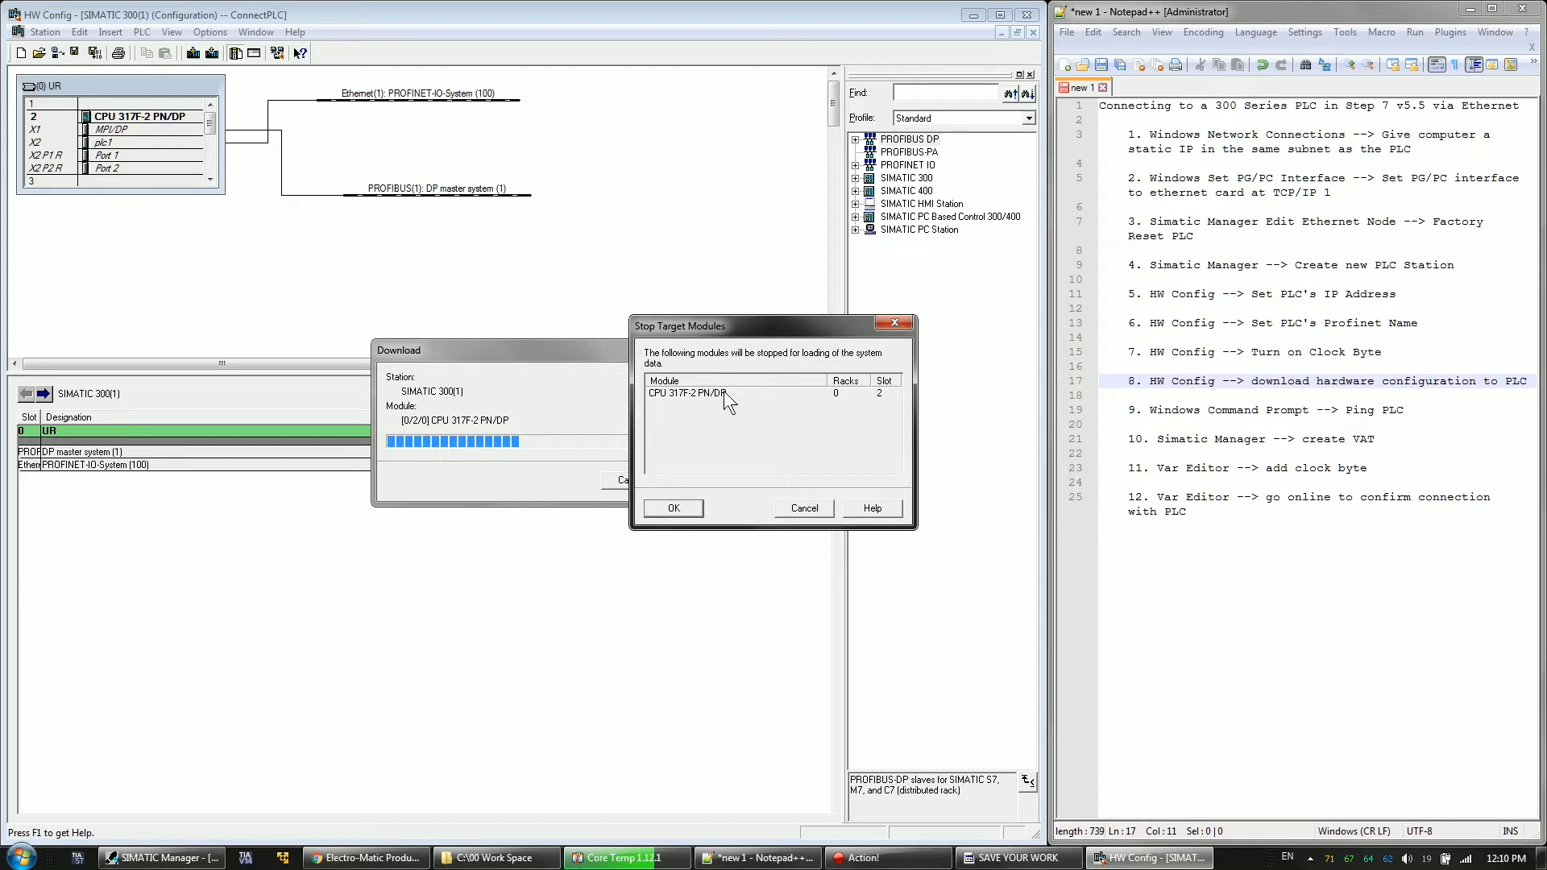
pyautogui.click(670, 510)
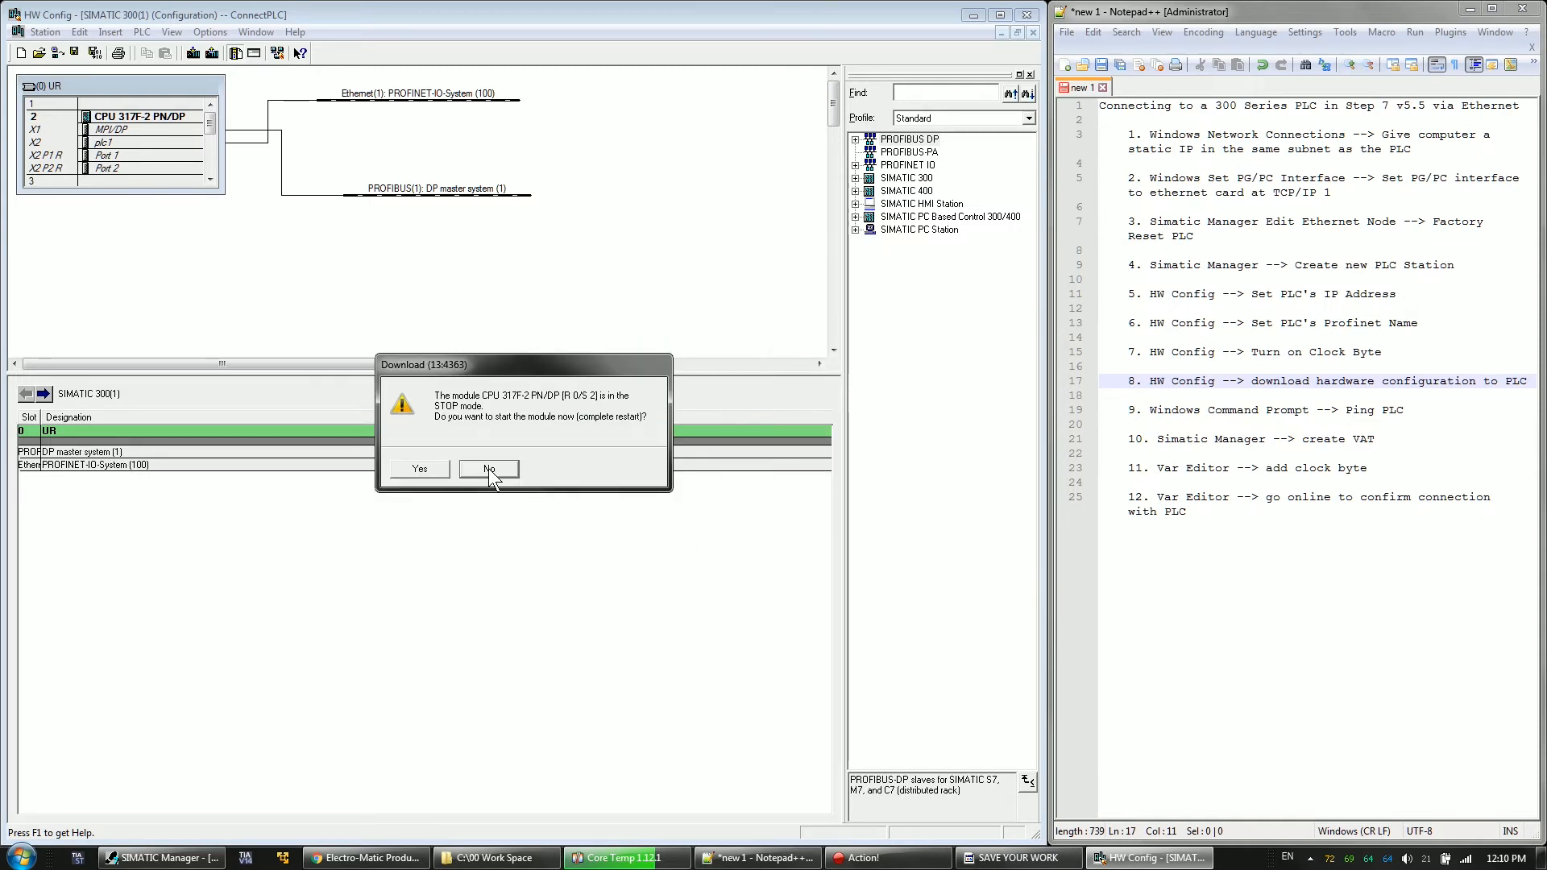
pyautogui.click(446, 468)
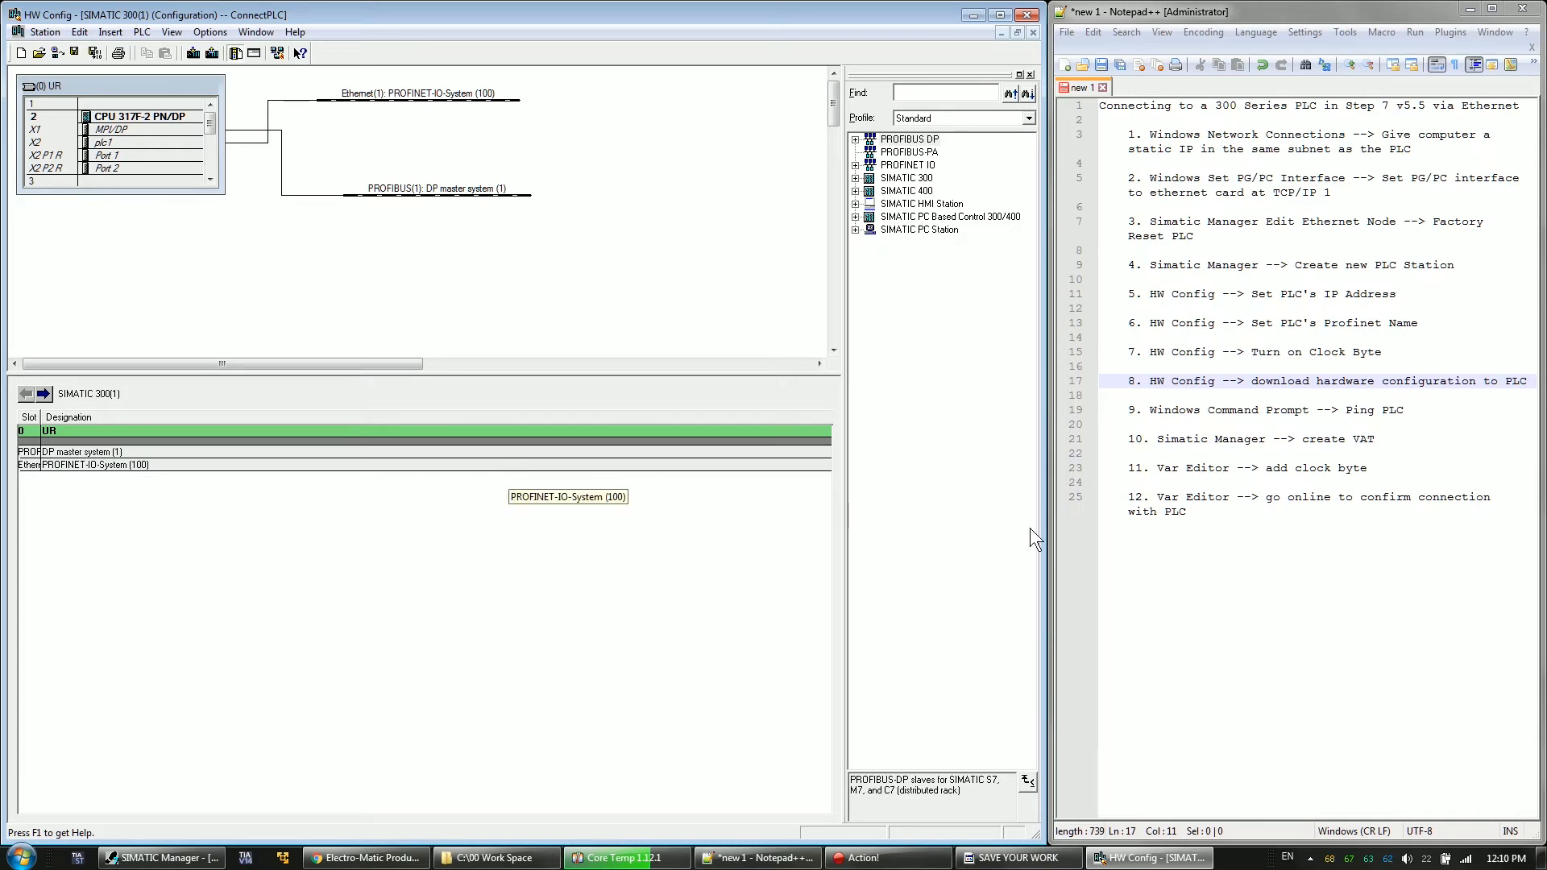
# - Go to checklist item 9, ping the PLC at 192.168.0.1 from a Windows command prompt, and close the prompt
pyautogui.click(1213, 410)
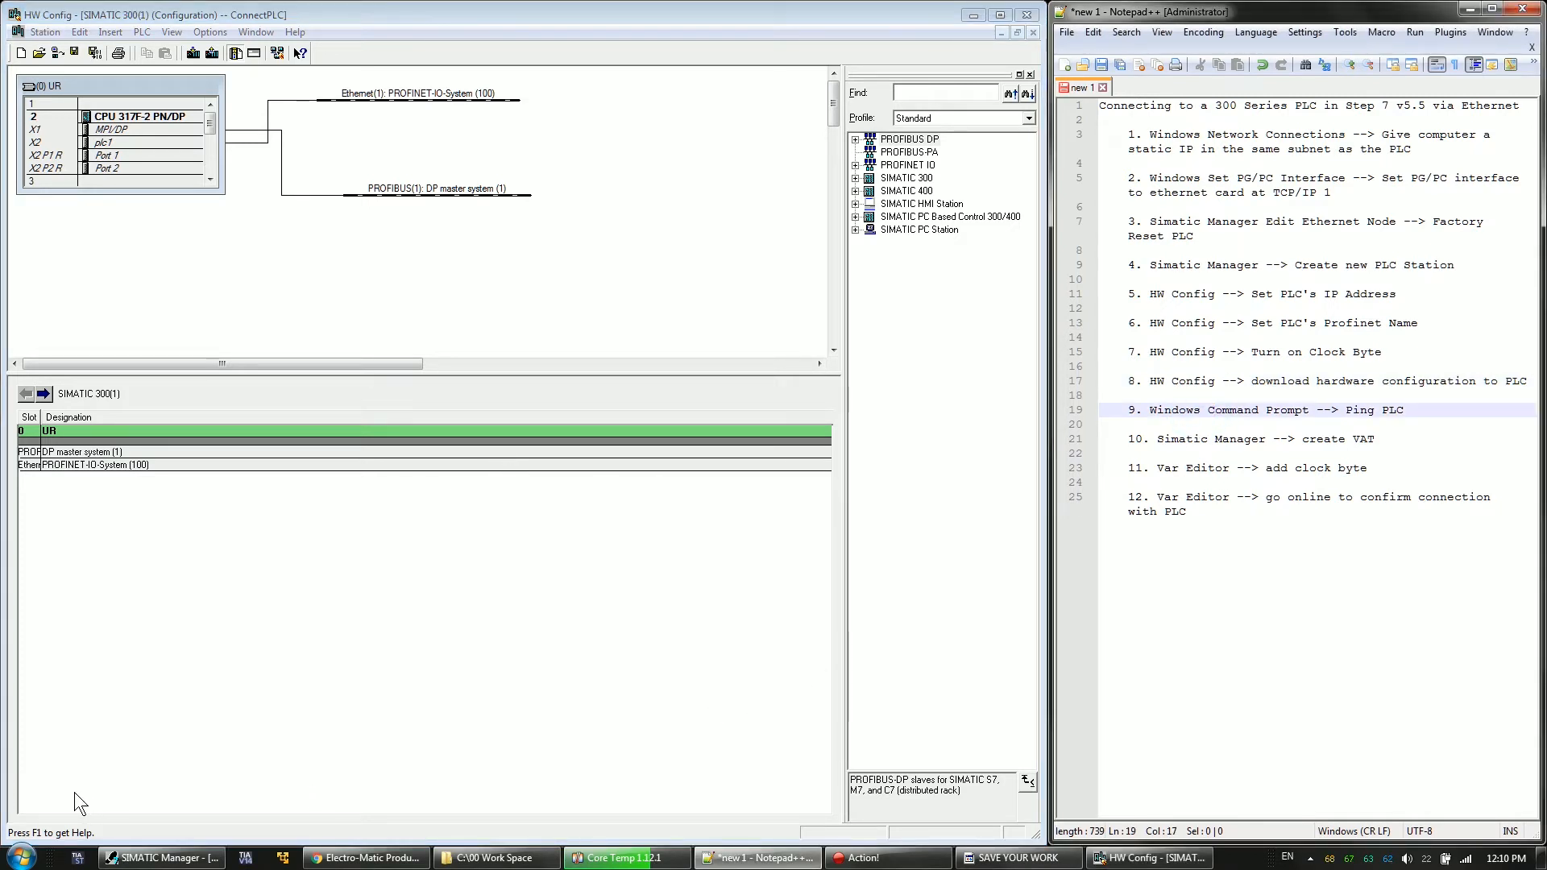
pyautogui.click(22, 856)
pyautogui.write('cmd')
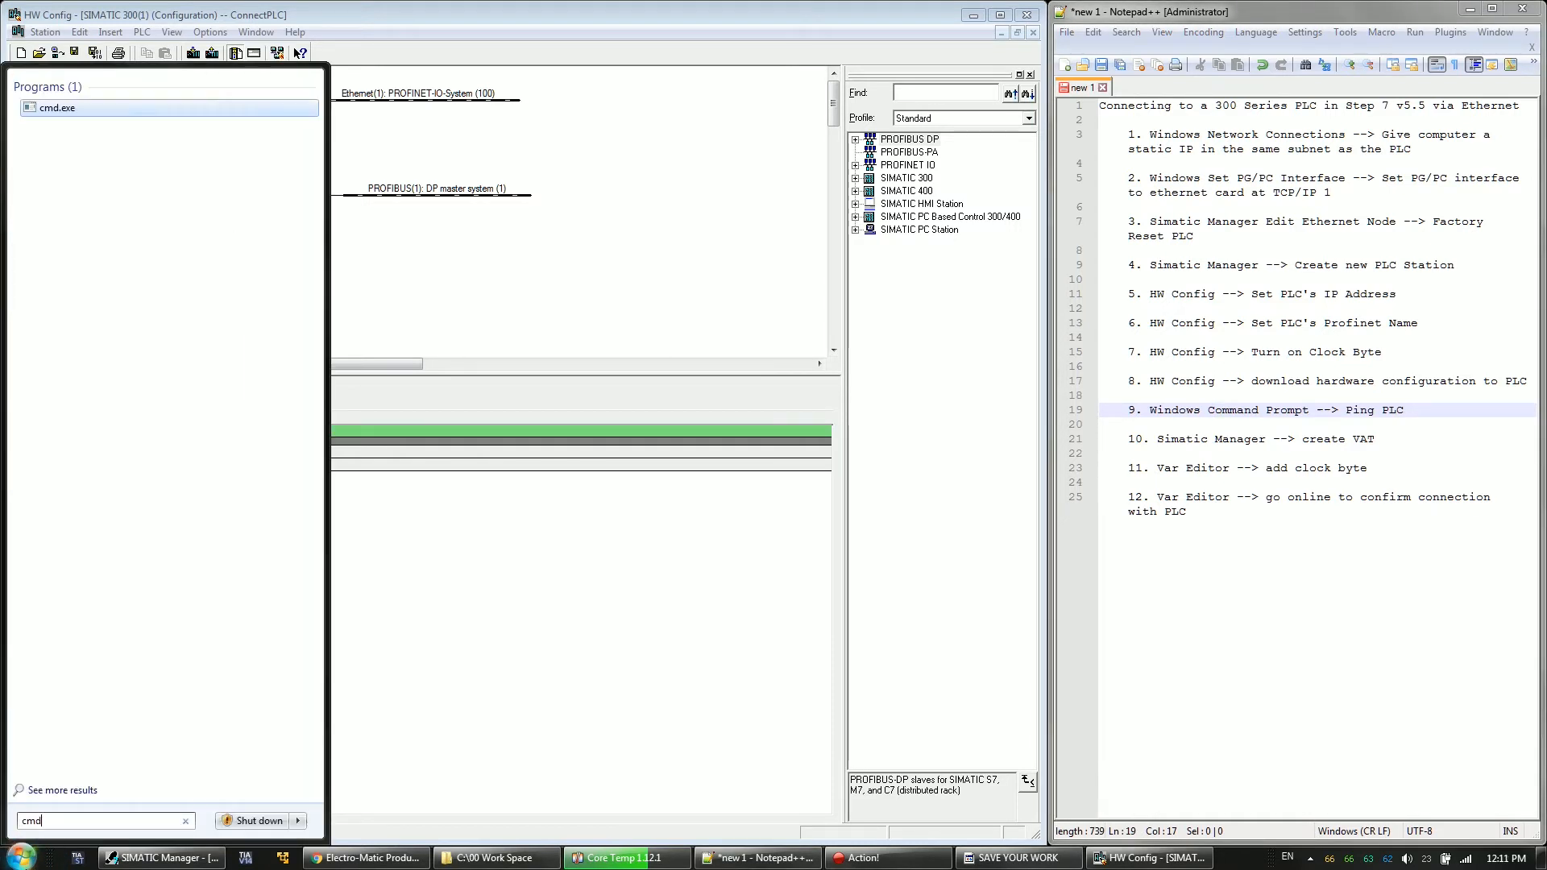
pyautogui.press('Return')
pyautogui.write('ping ')
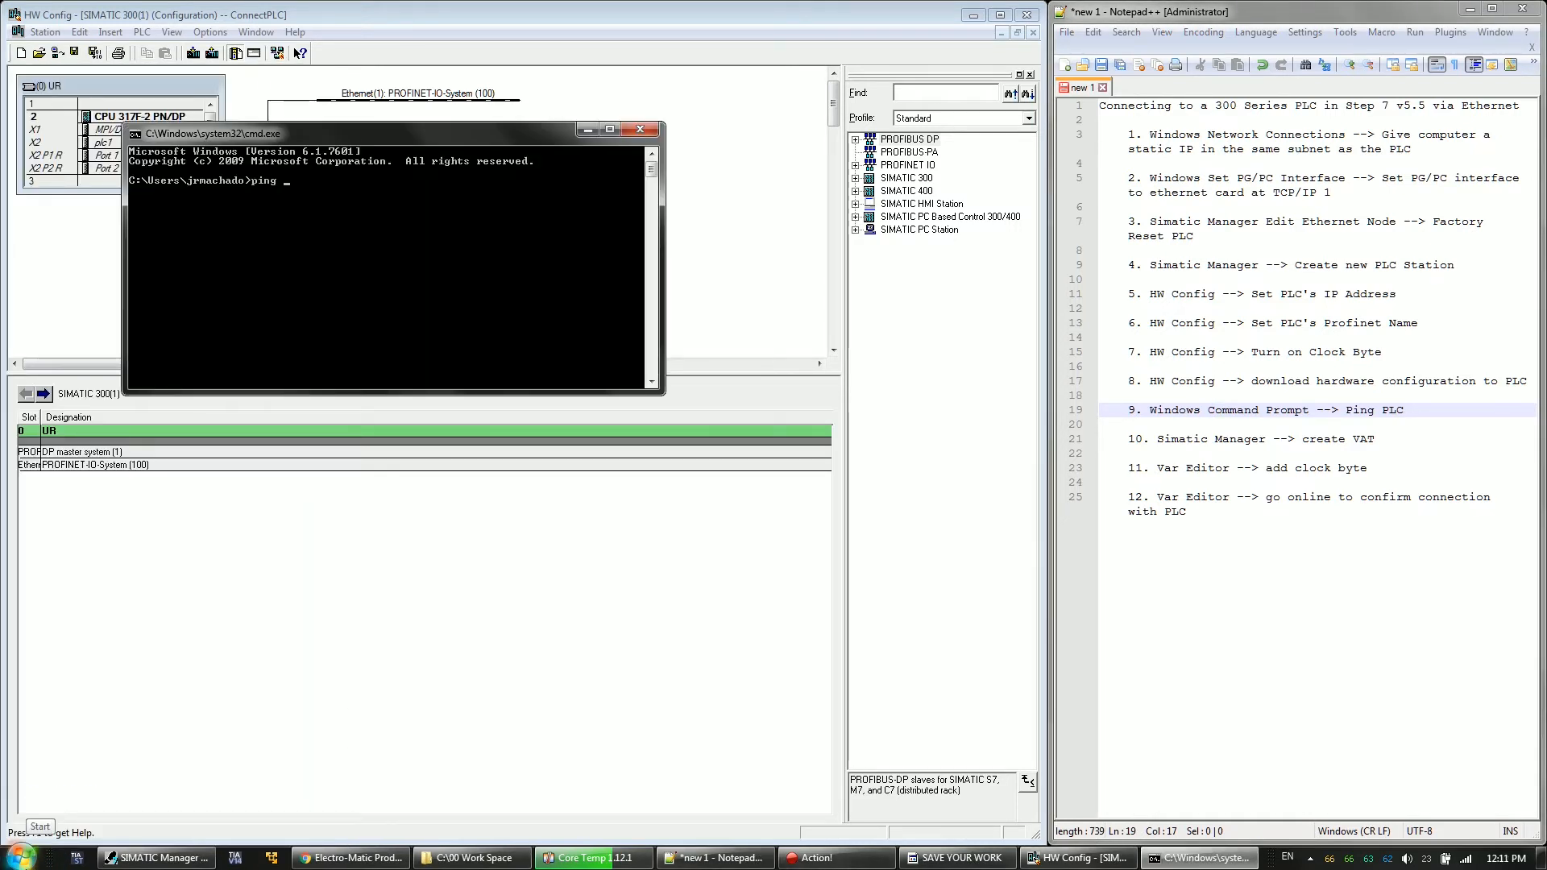
pyautogui.write('192.168.0.')
pyautogui.write('168.0.')
pyautogui.press('Return')
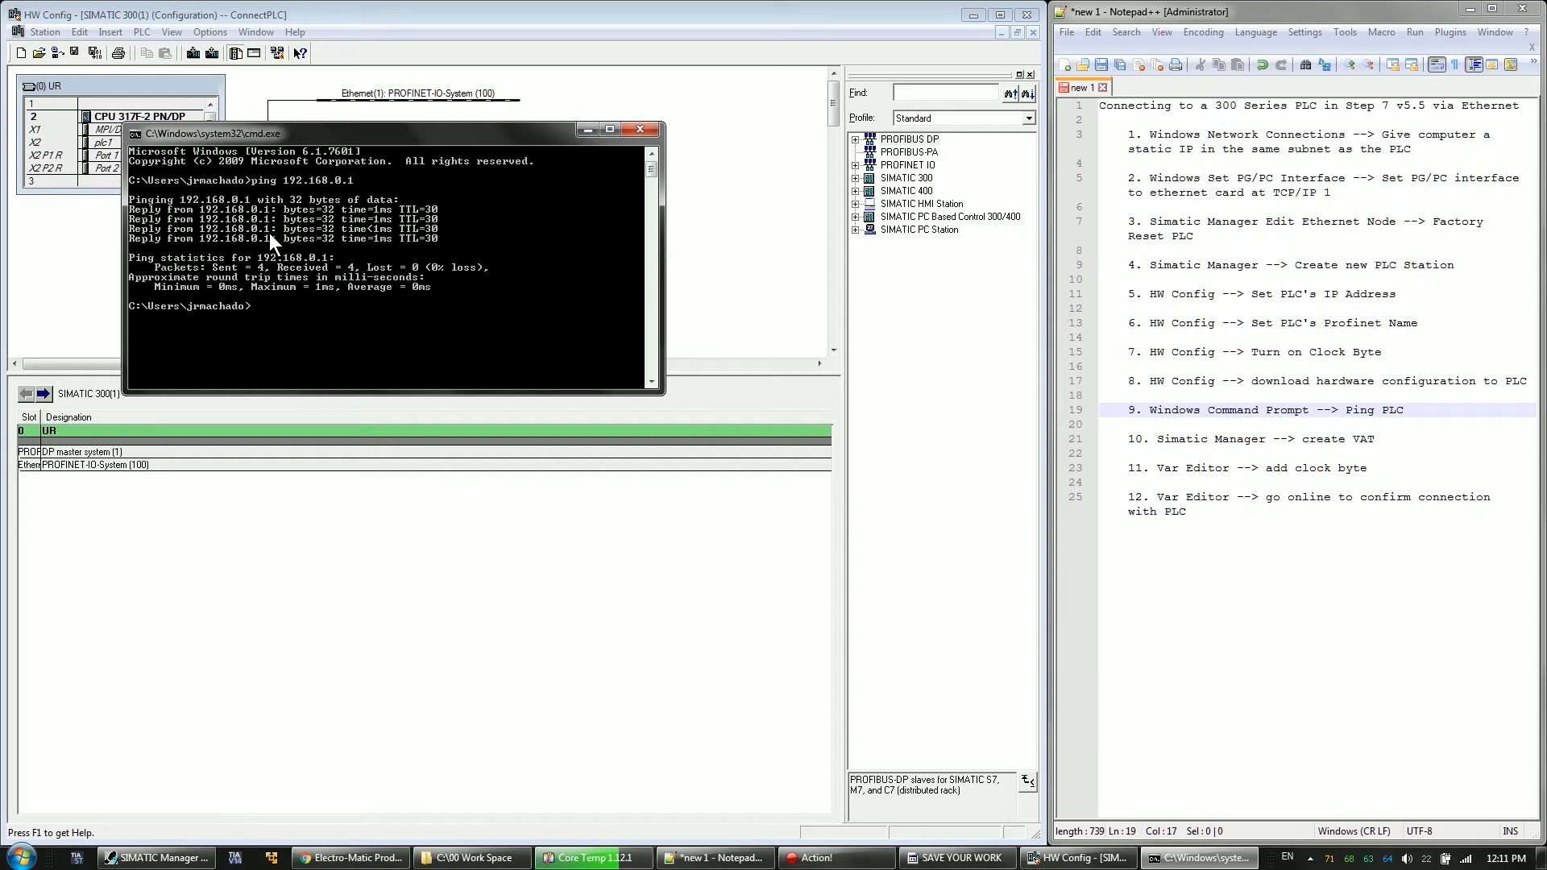
pyautogui.click(640, 129)
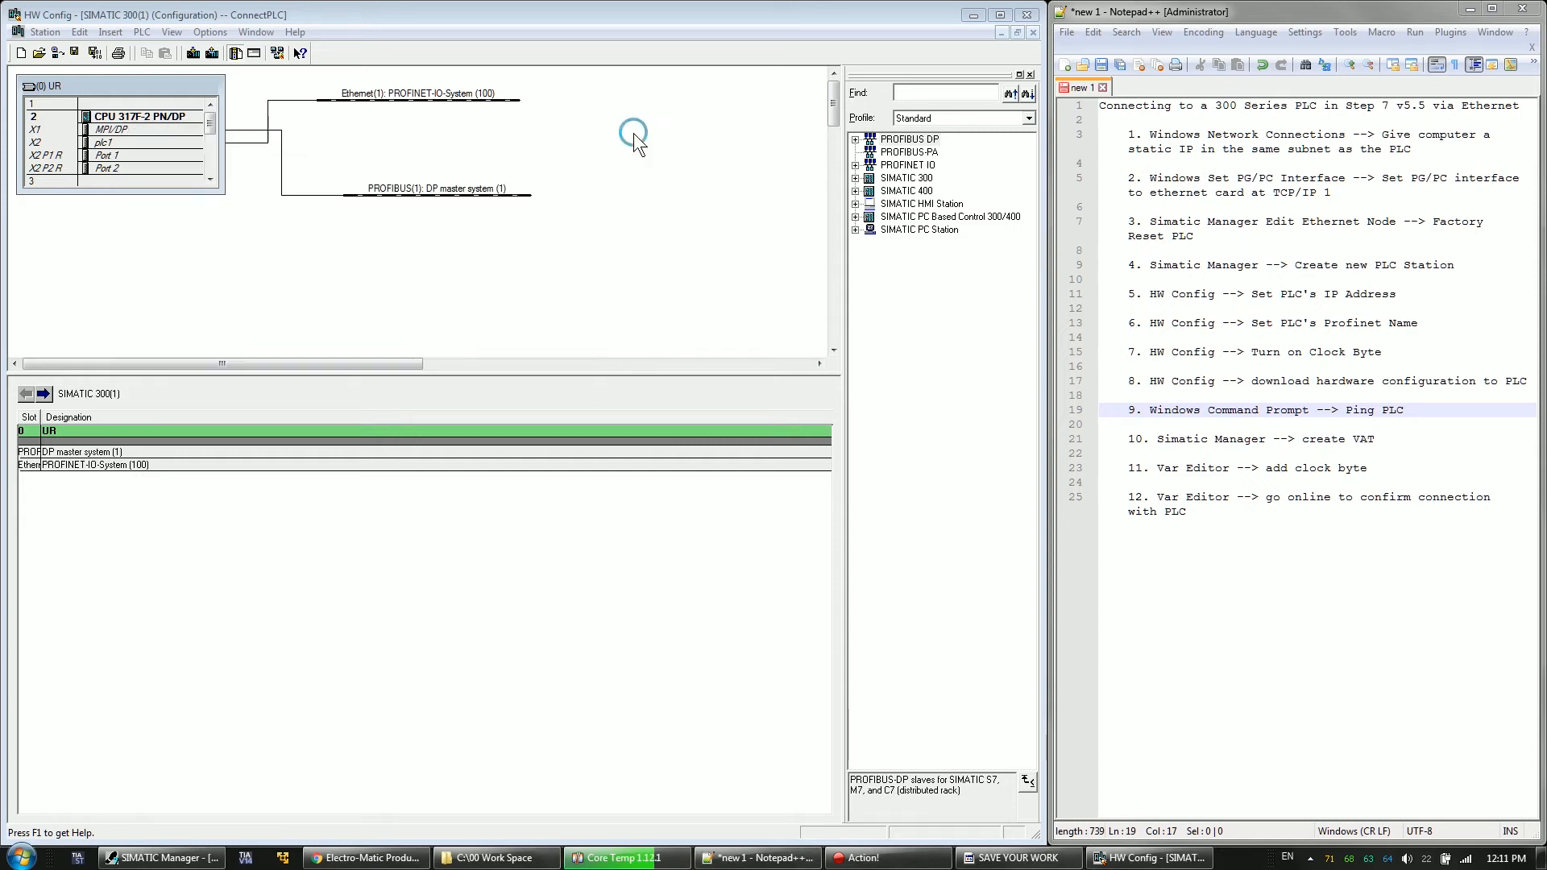
# - Save and compile the hardware configuration, and close the station and HW Config
pyautogui.click(97, 54)
pyautogui.click(1032, 32)
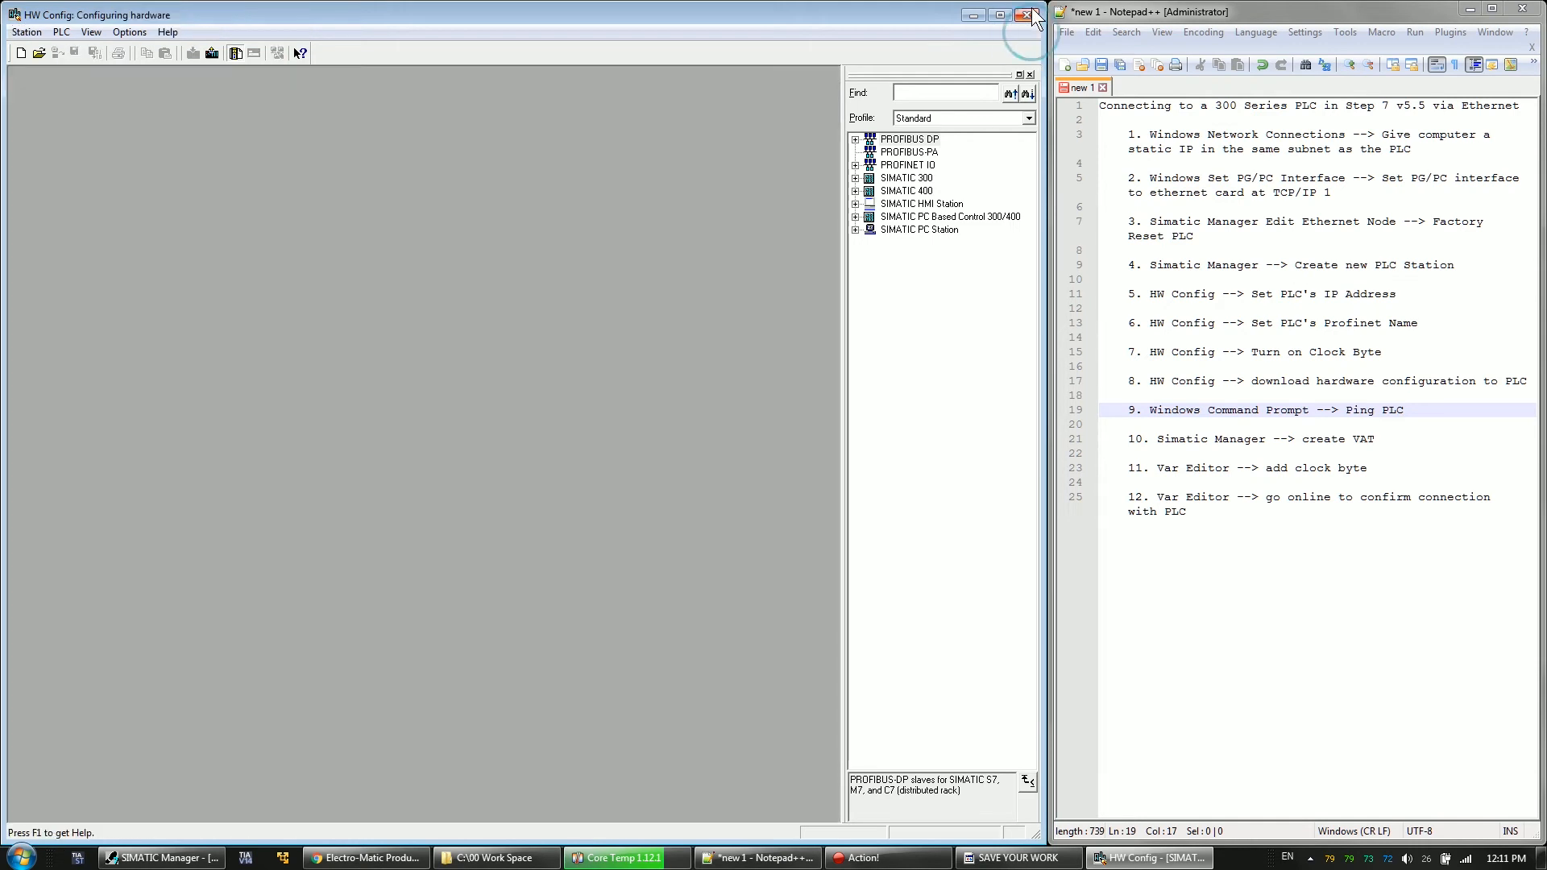
pyautogui.click(1026, 14)
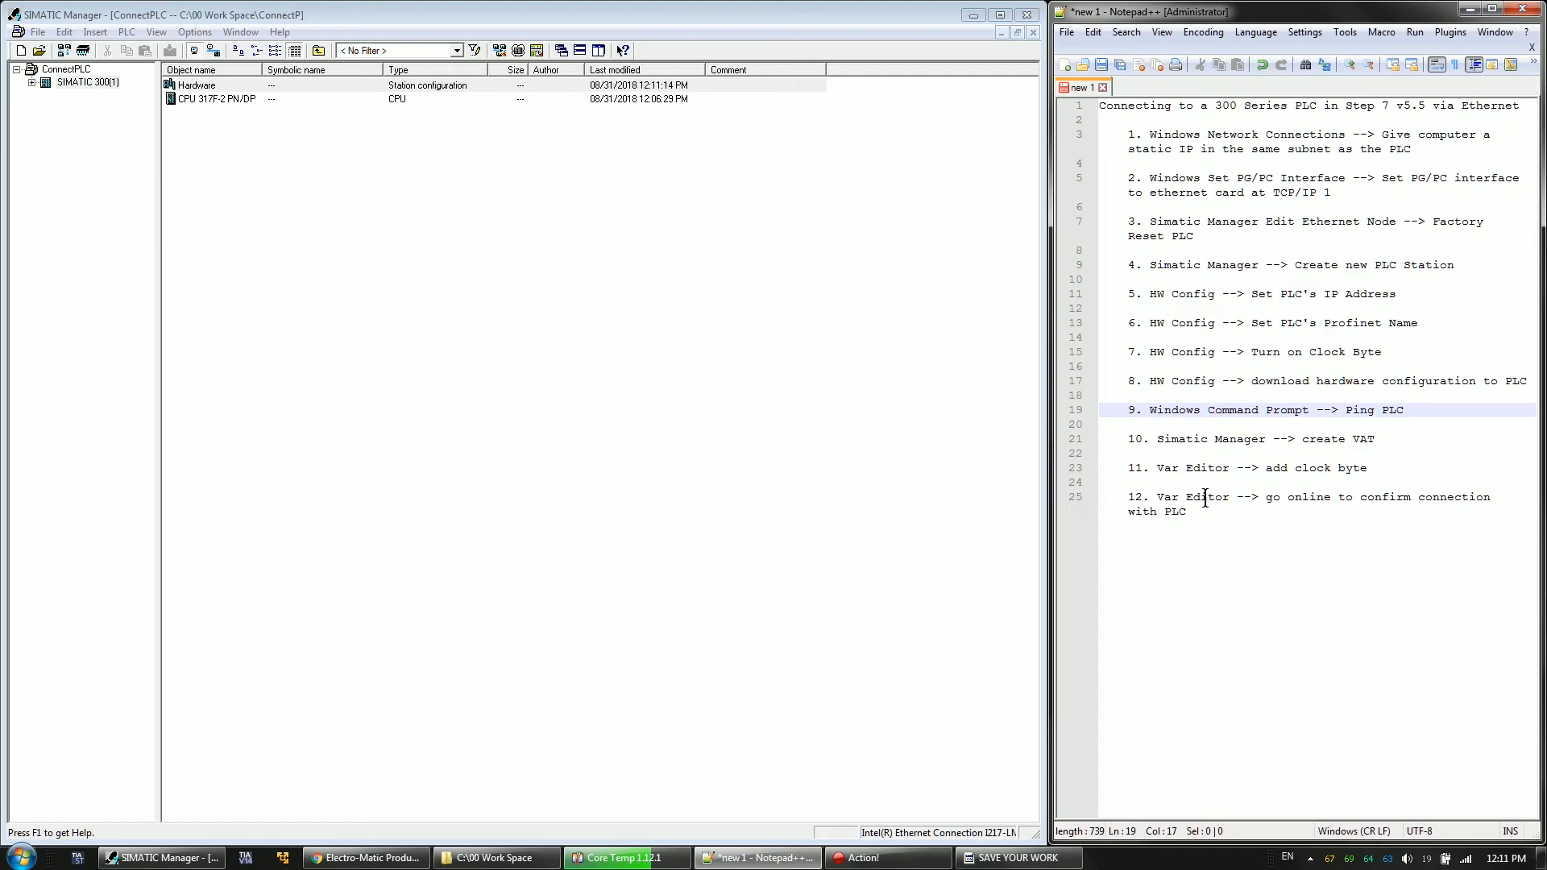
# - In SIMATIC Manager, insert a variable table with symbolic name VAT_1 into the Blocks folder of S7 Program(1)
pyautogui.click(32, 84)
pyautogui.click(48, 95)
pyautogui.click(63, 106)
pyautogui.click(115, 134)
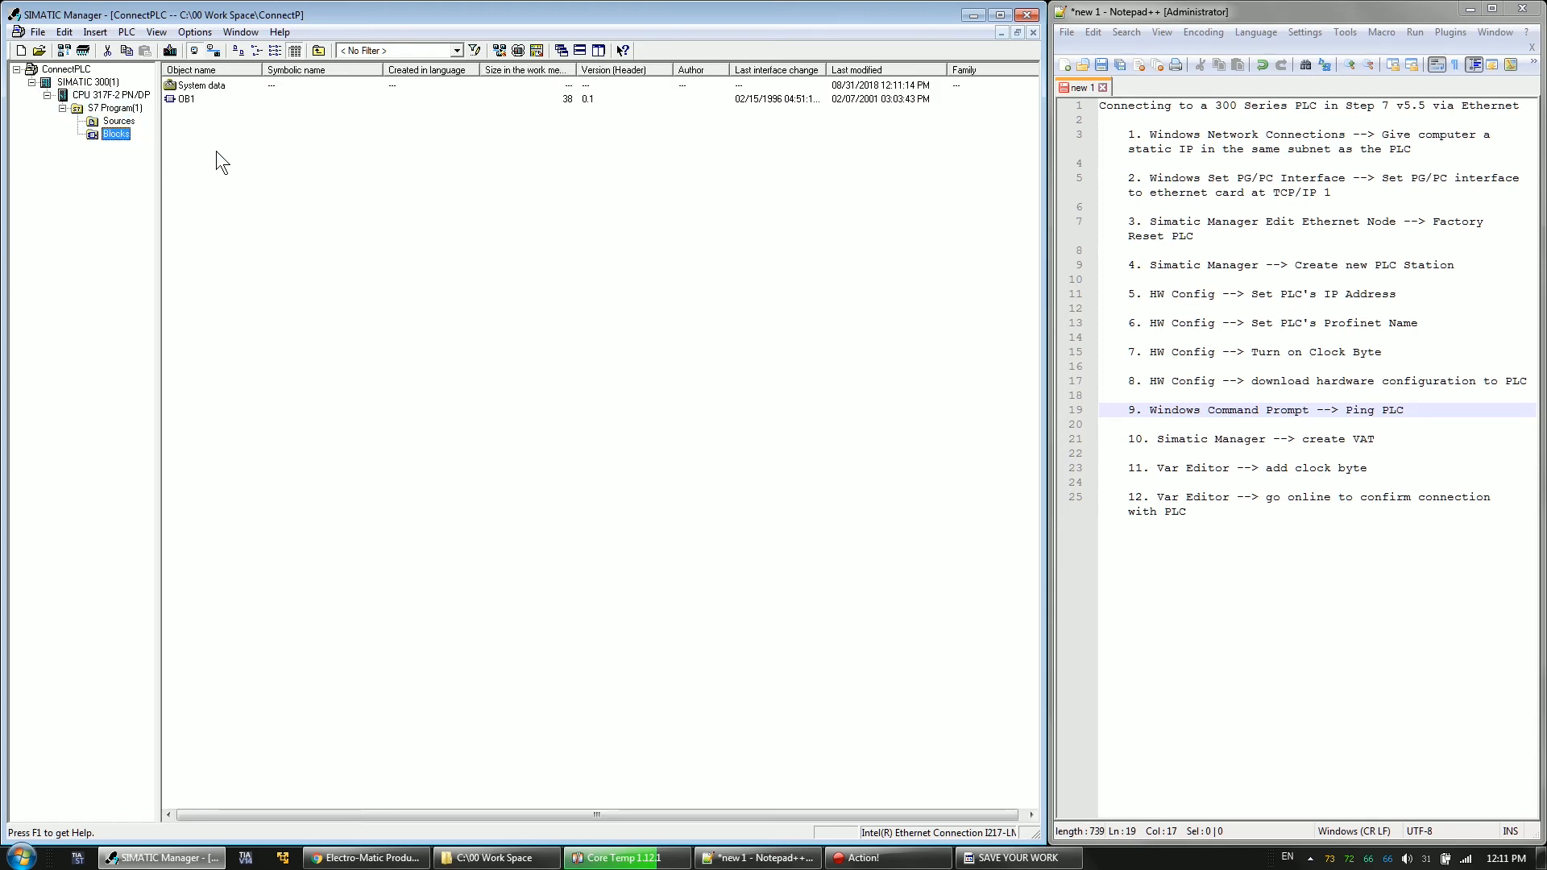
pyautogui.rightClick(208, 149)
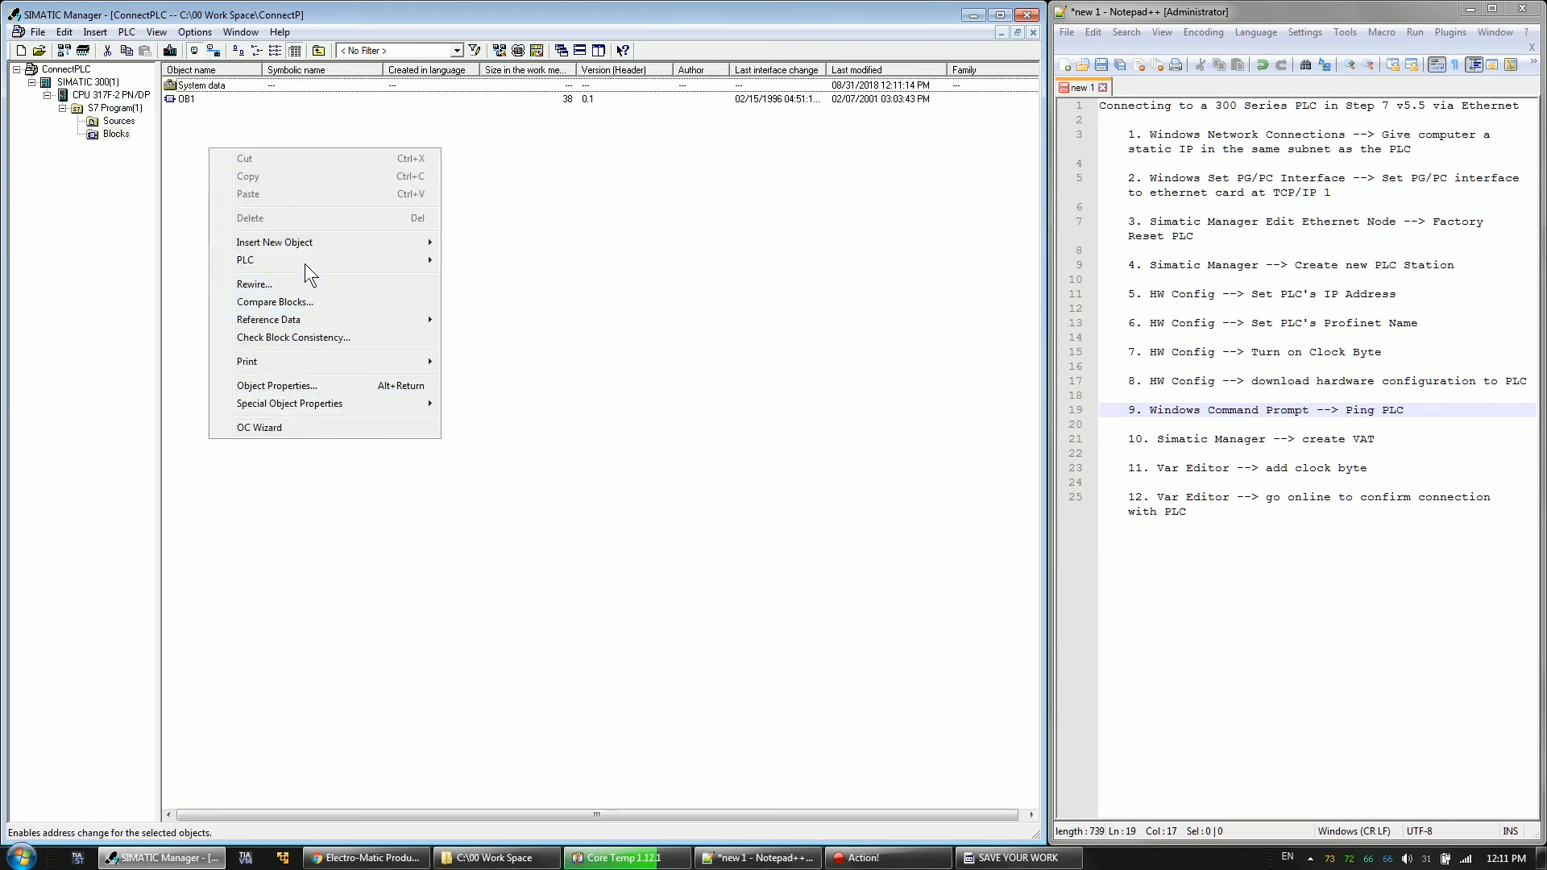
pyautogui.moveTo(322, 244)
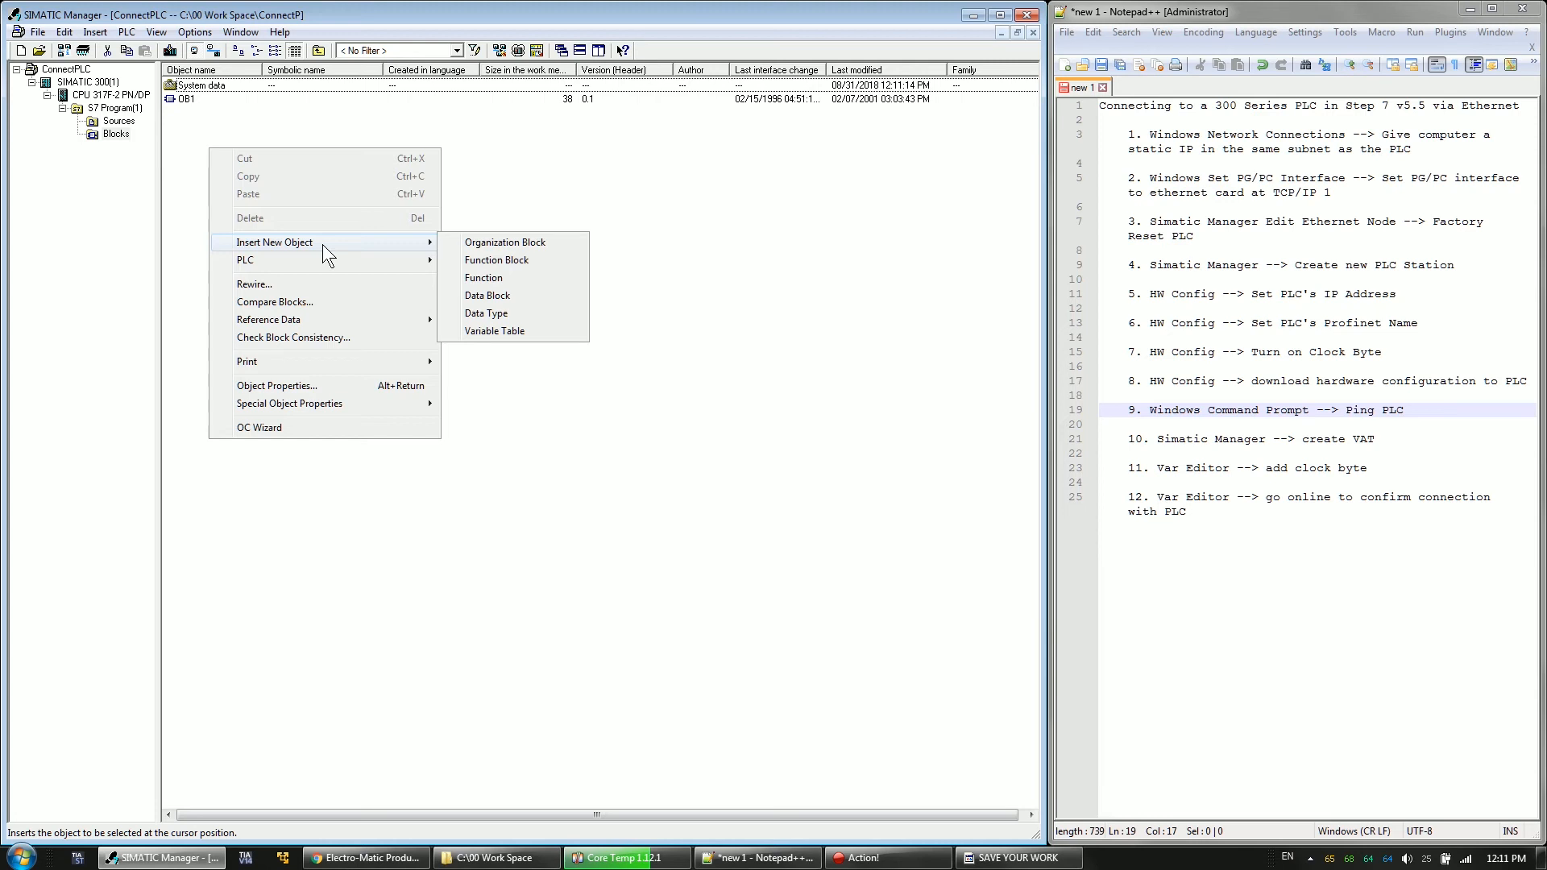
pyautogui.click(516, 330)
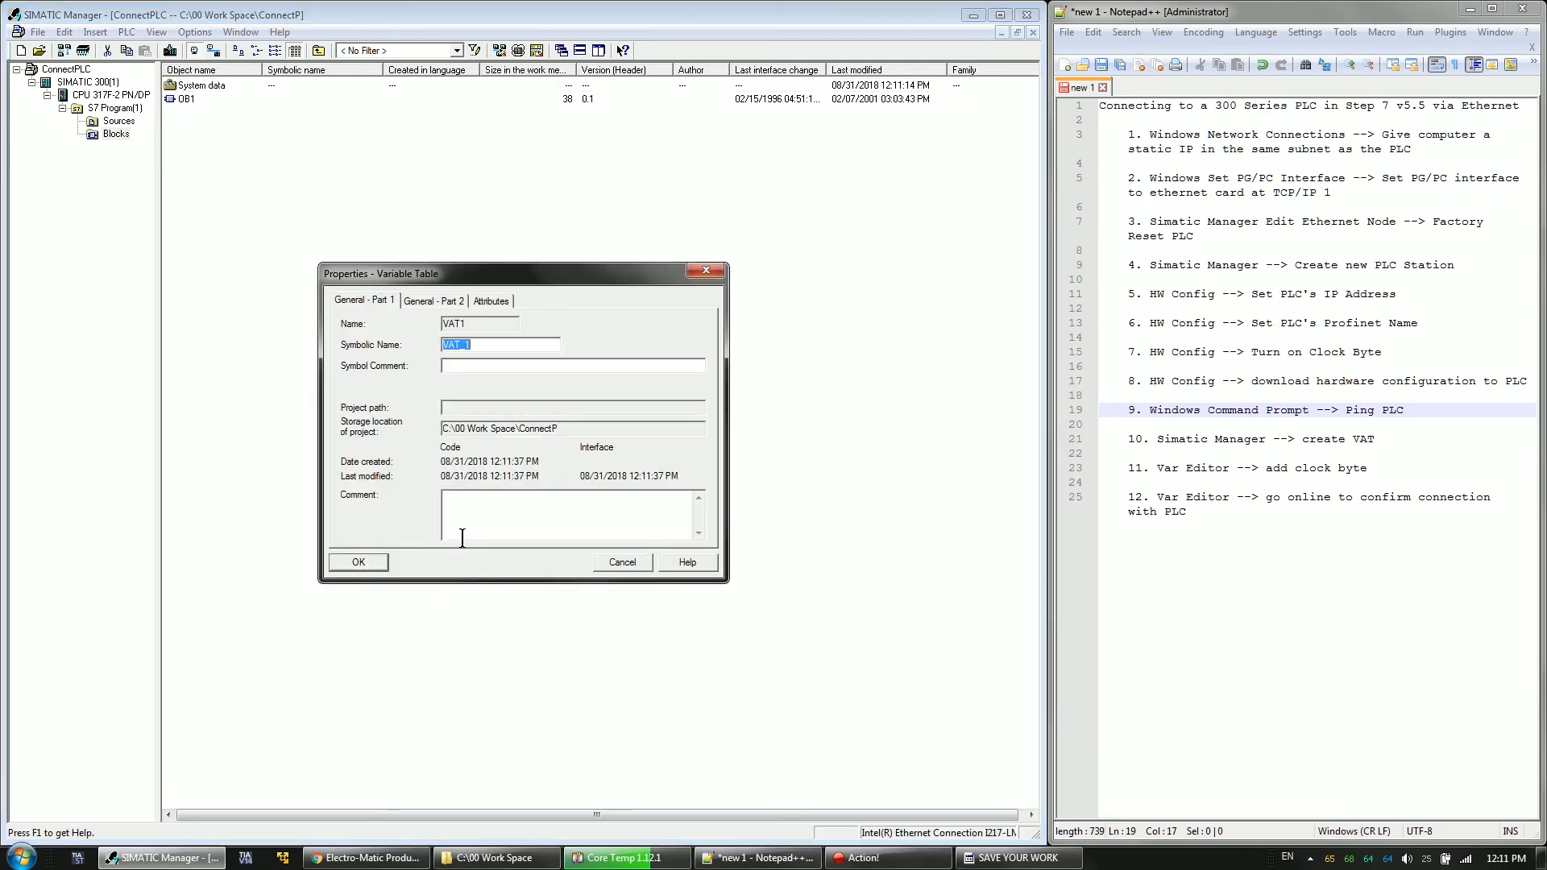
pyautogui.click(357, 562)
# - Open VAT_1 maximized, add clock byte MB0 as its first address, and monitor the variable online
pyautogui.click(195, 113)
pyautogui.doubleClick(195, 113)
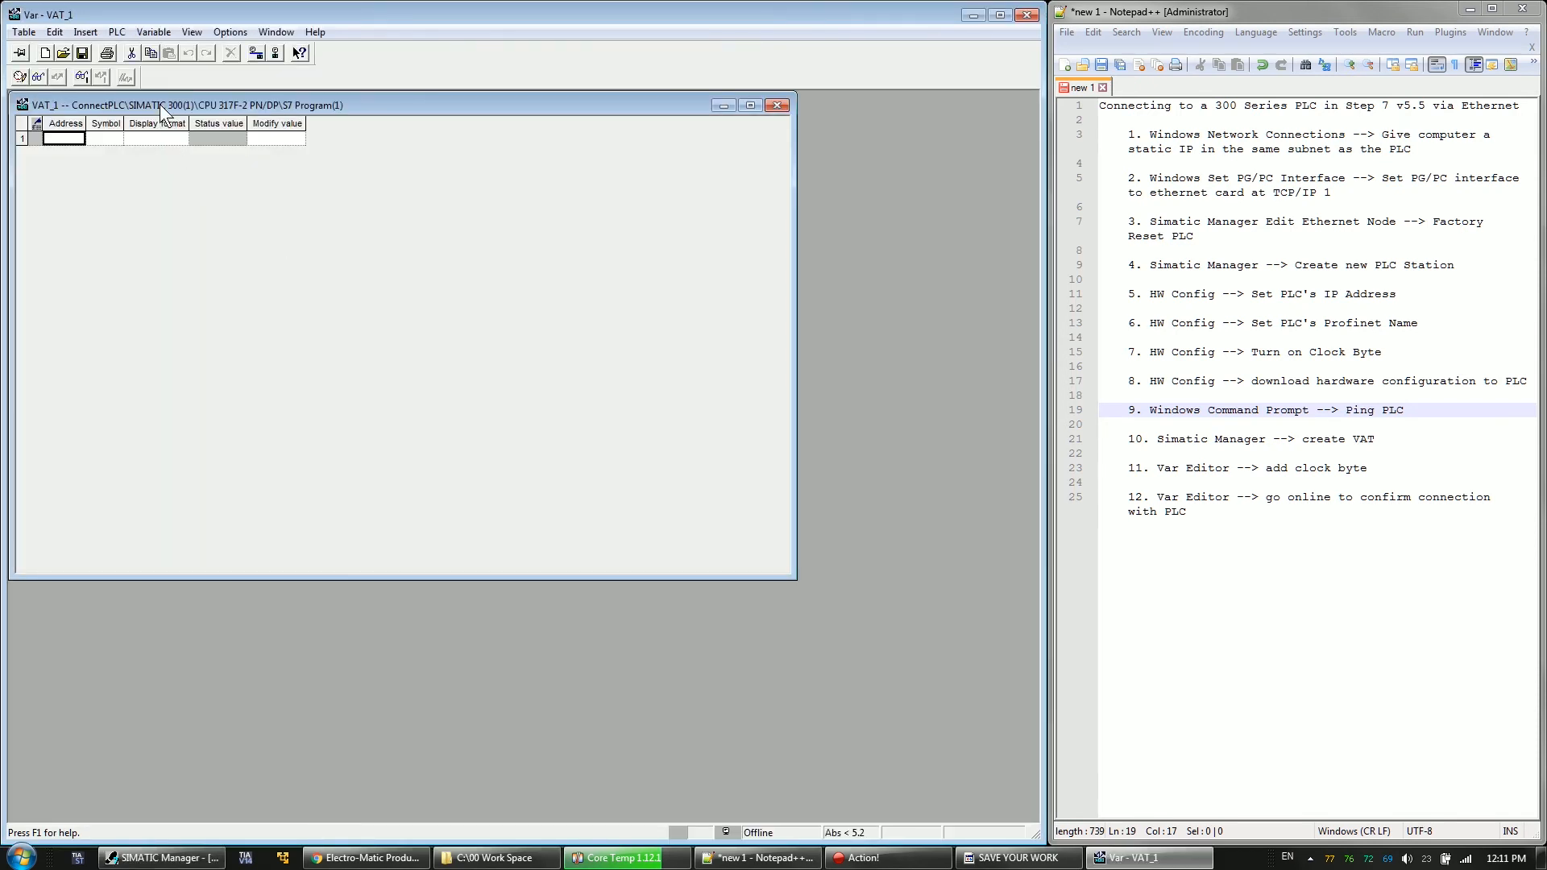
pyautogui.doubleClick(159, 104)
pyautogui.write('MB0')
pyautogui.press('Return')
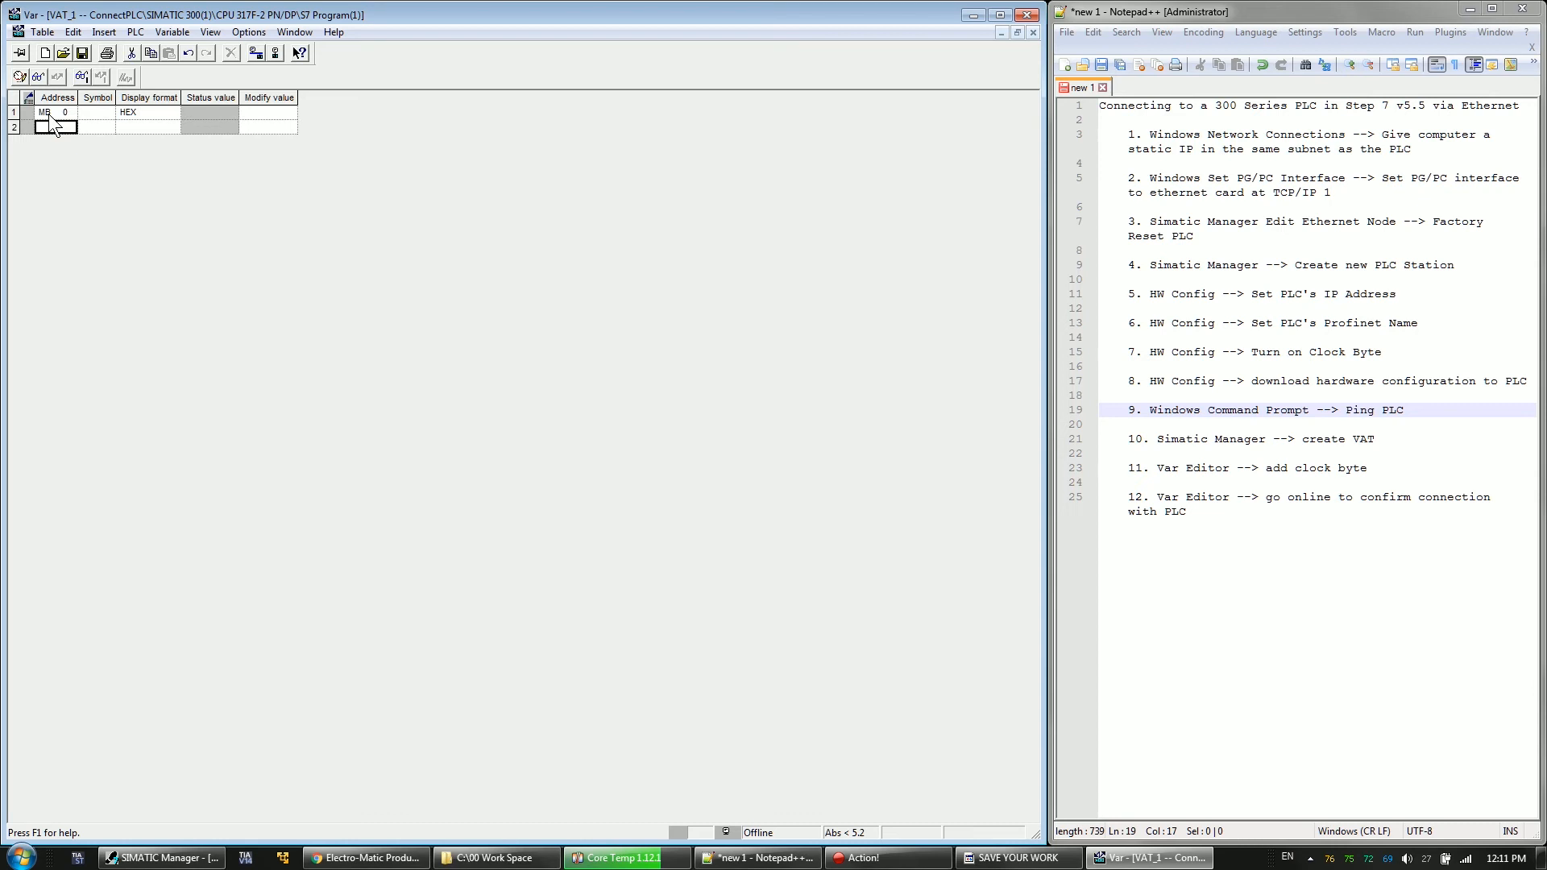
pyautogui.click(44, 76)
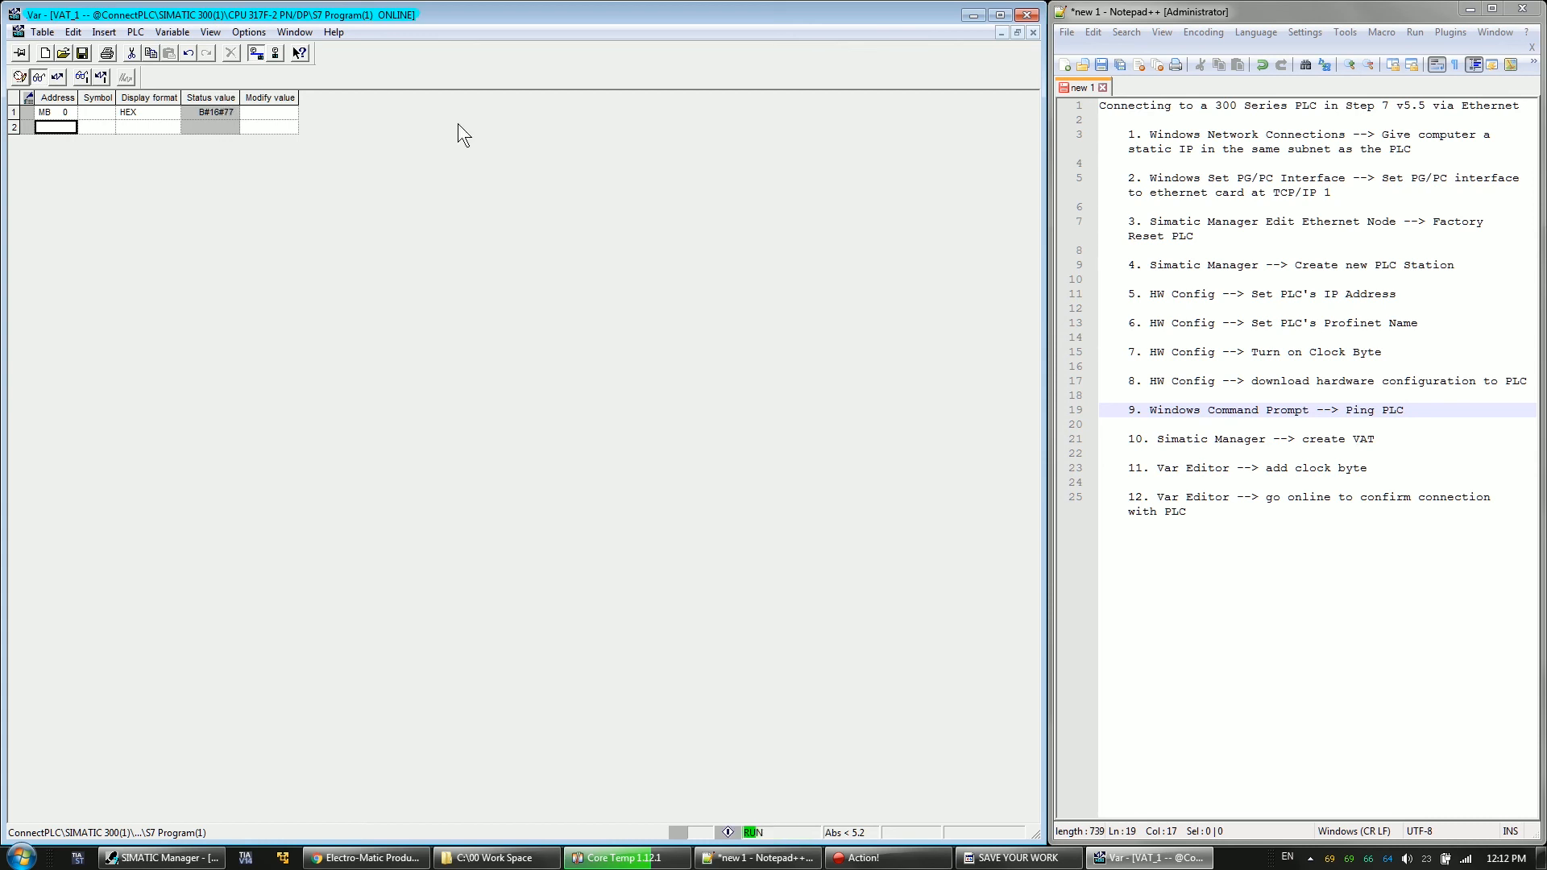
pyautogui.moveTo(886, 859)
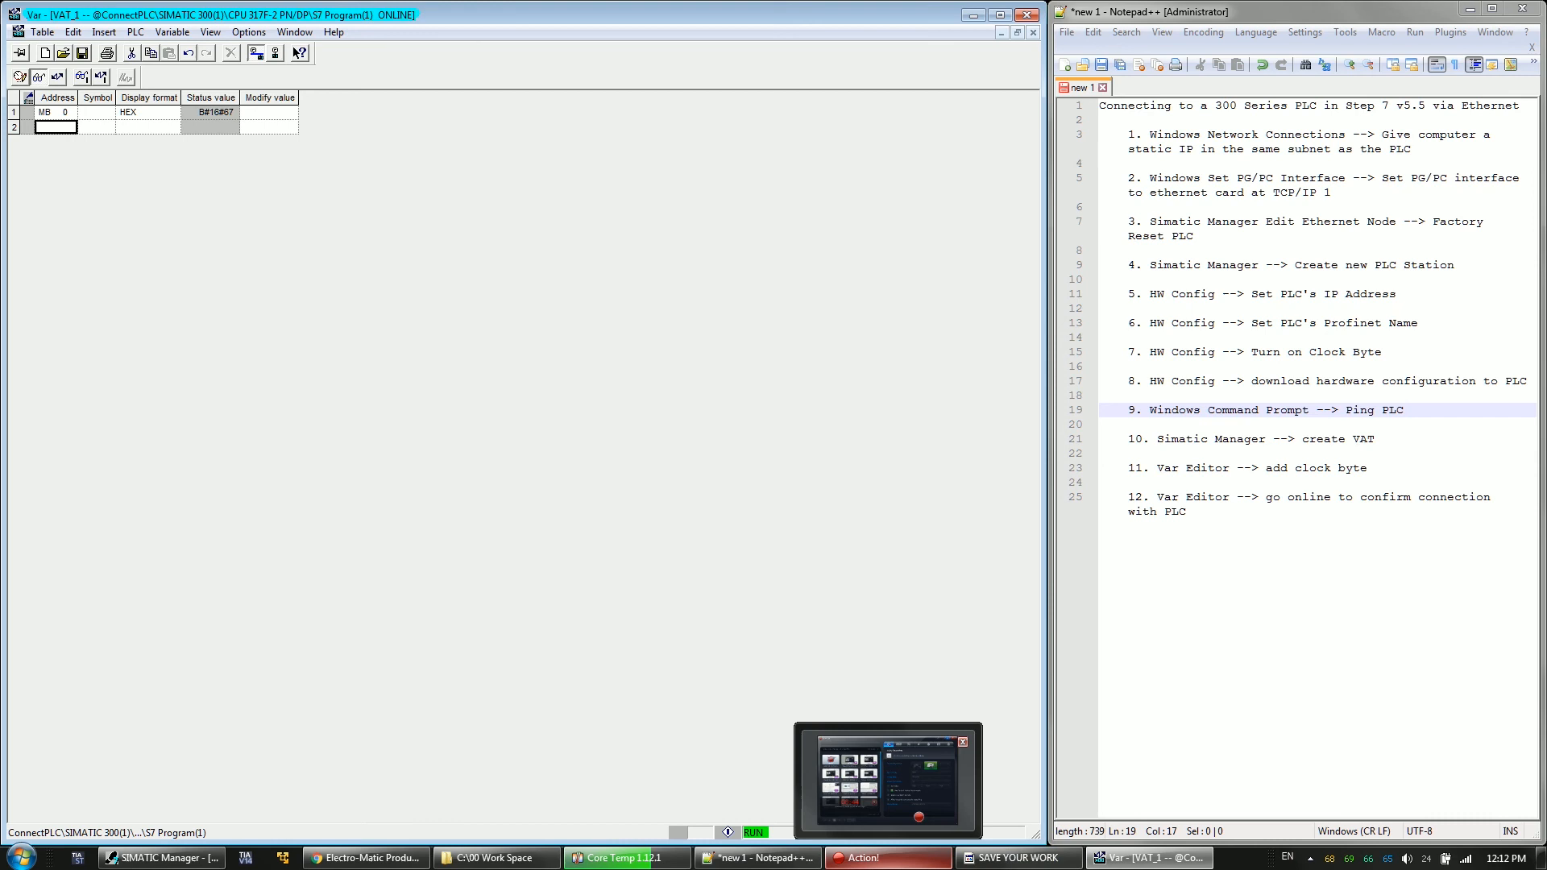
pyautogui.click(935, 867)
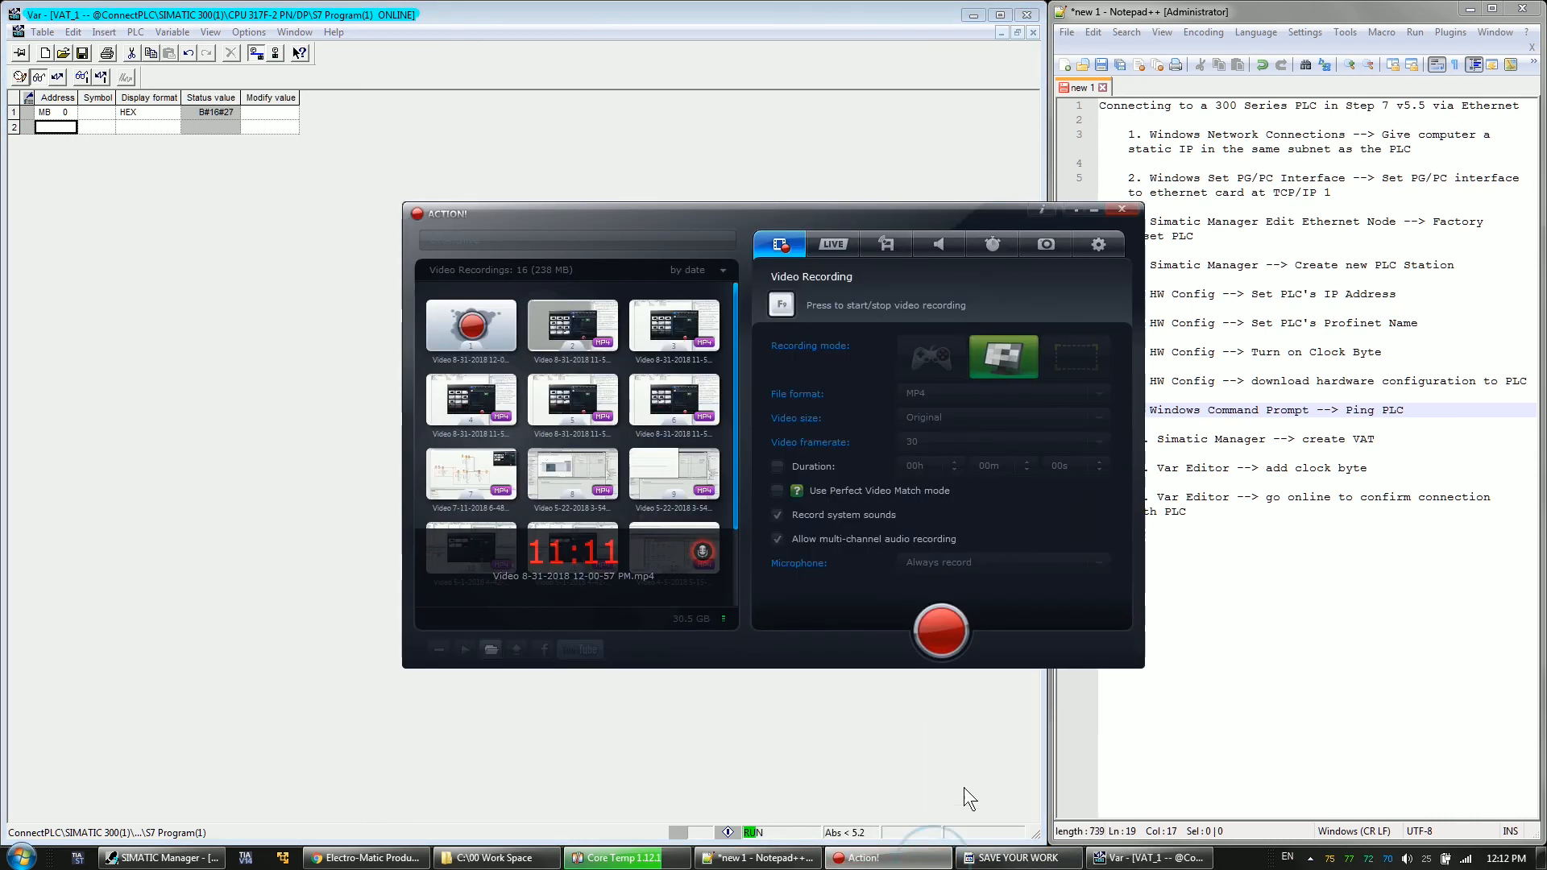